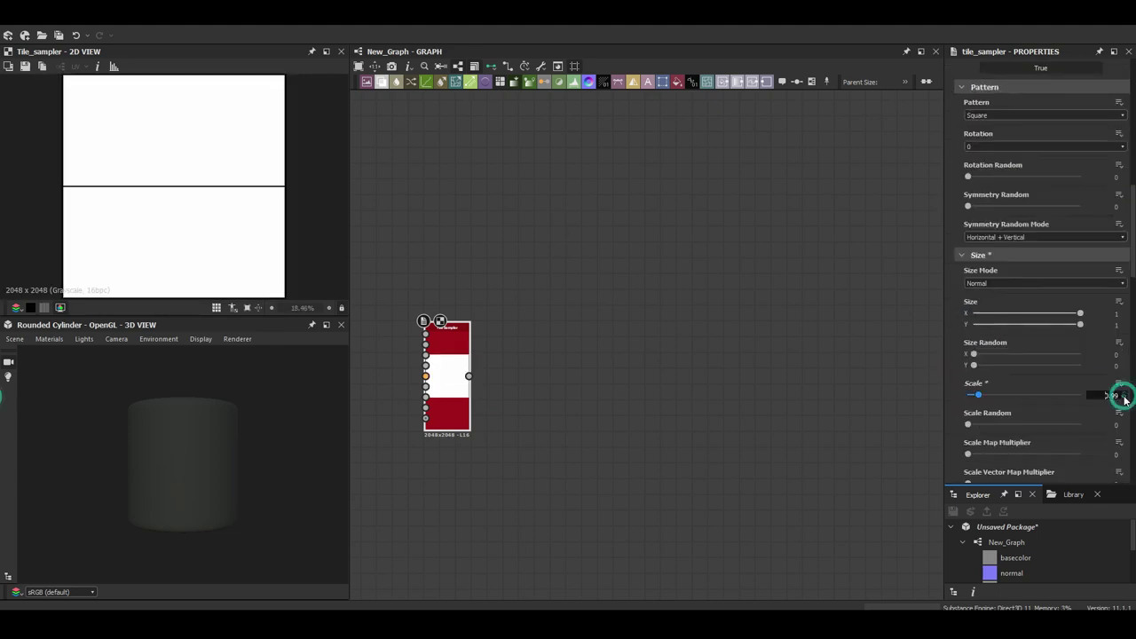
Step: Enlarge the panel tiles slightly and bevel the pattern with a Bevel node at distance 0.015
left_click(1124, 314)
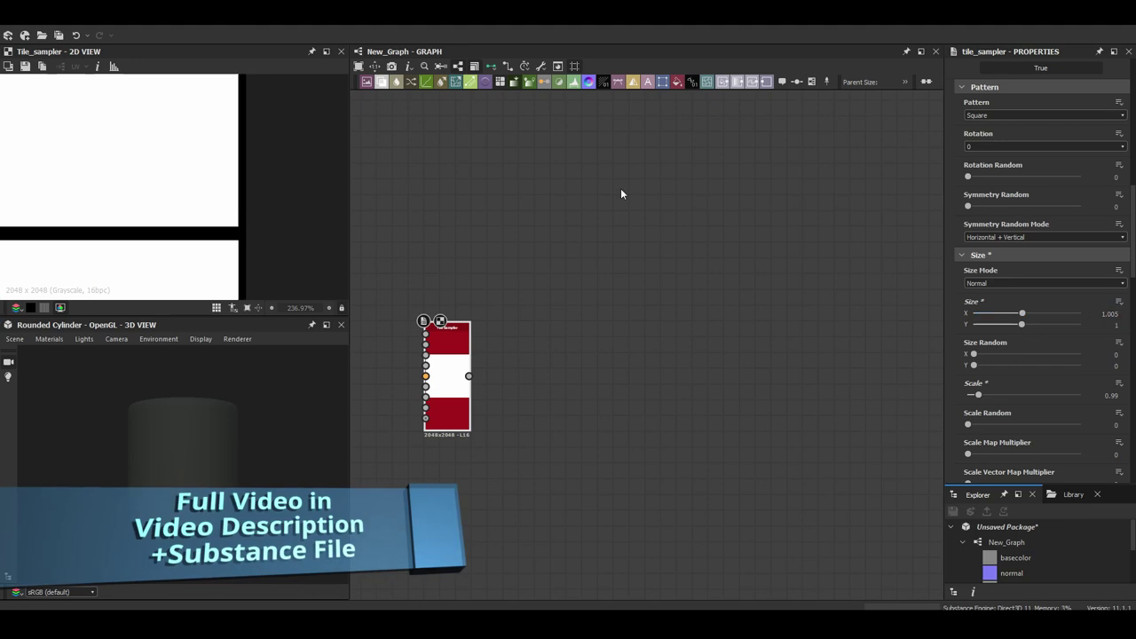
key("space")
type("bevel")
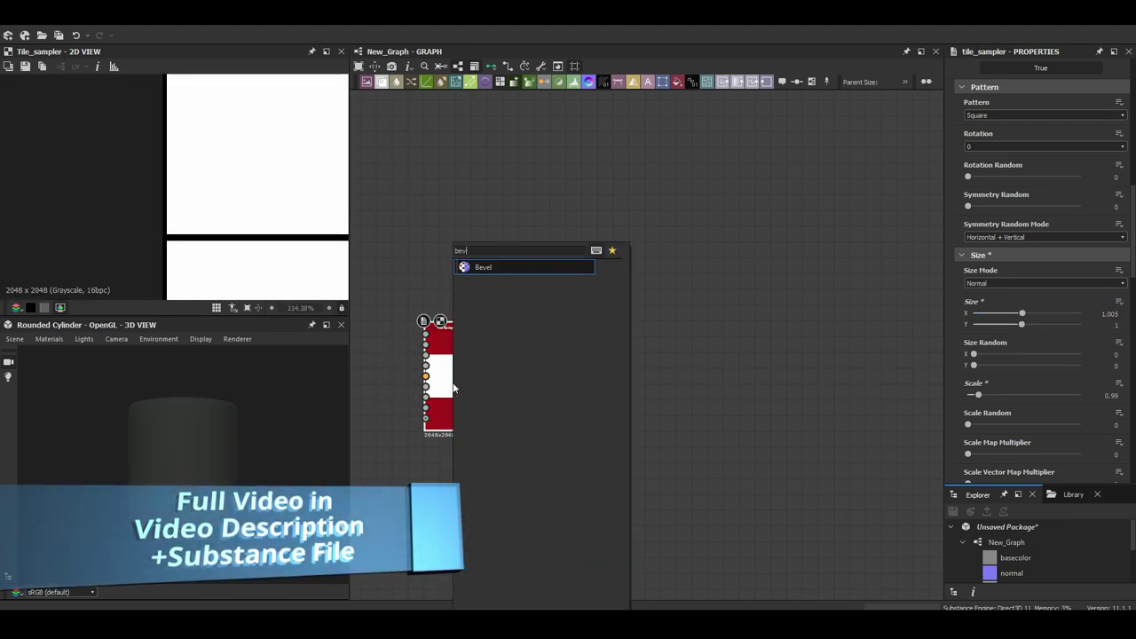
key("Return")
left_click_drag(1048, 271, 1021, 271)
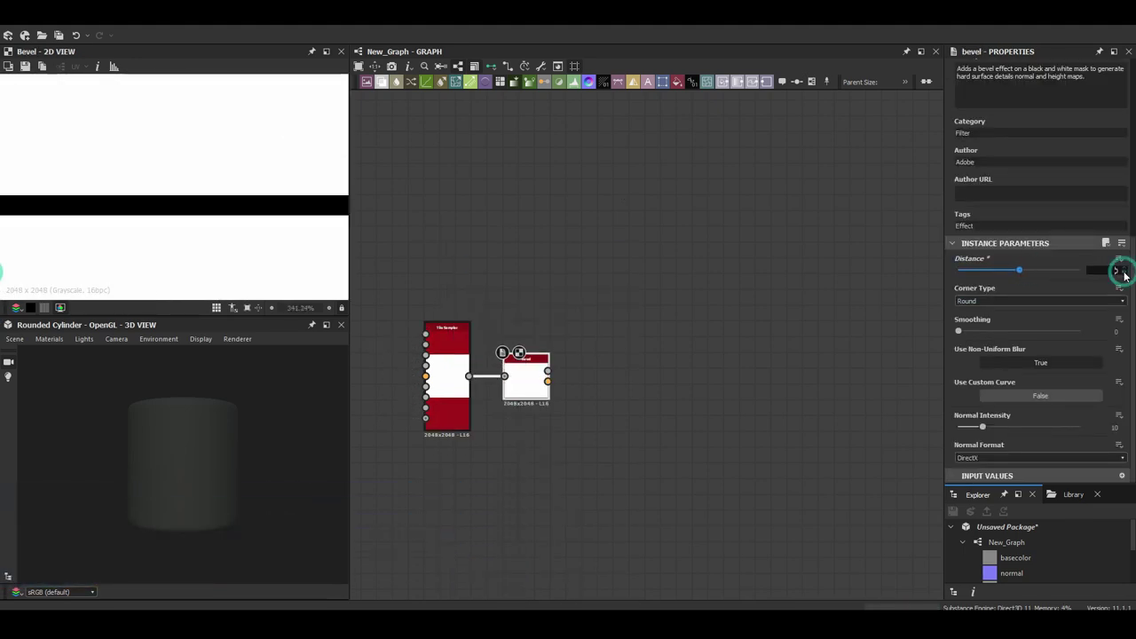
scroll(1109, 380, "down", 5)
left_click(1121, 341)
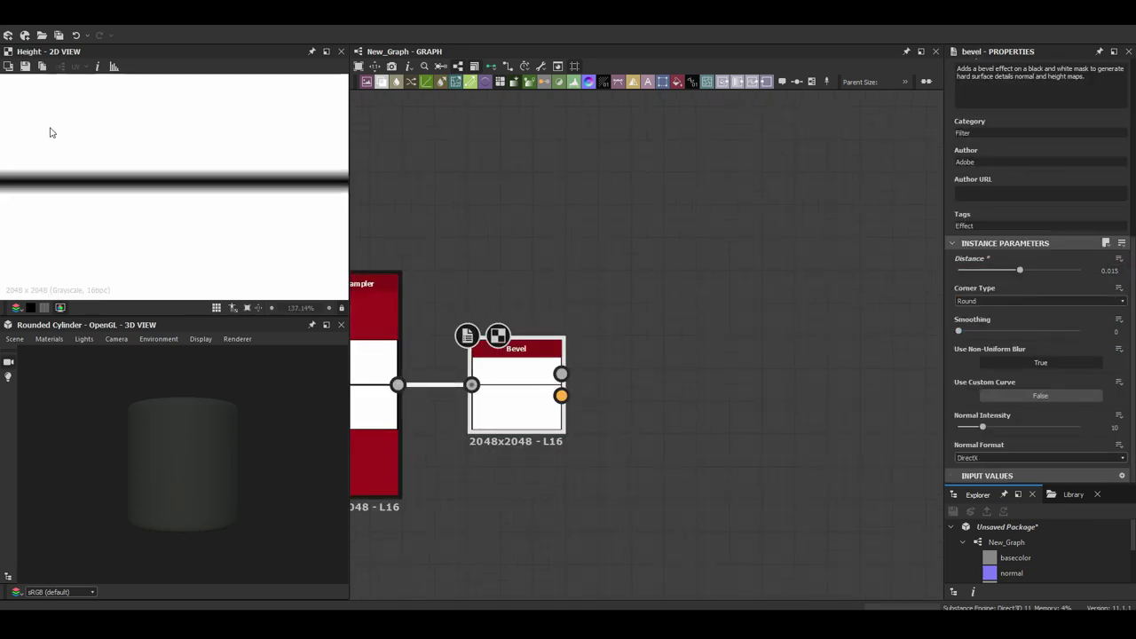
Step: Turn on tessellation in the physically_metallic_roughness preview material
scroll(51, 132, "down", 2)
scroll(200, 94, "down", 2)
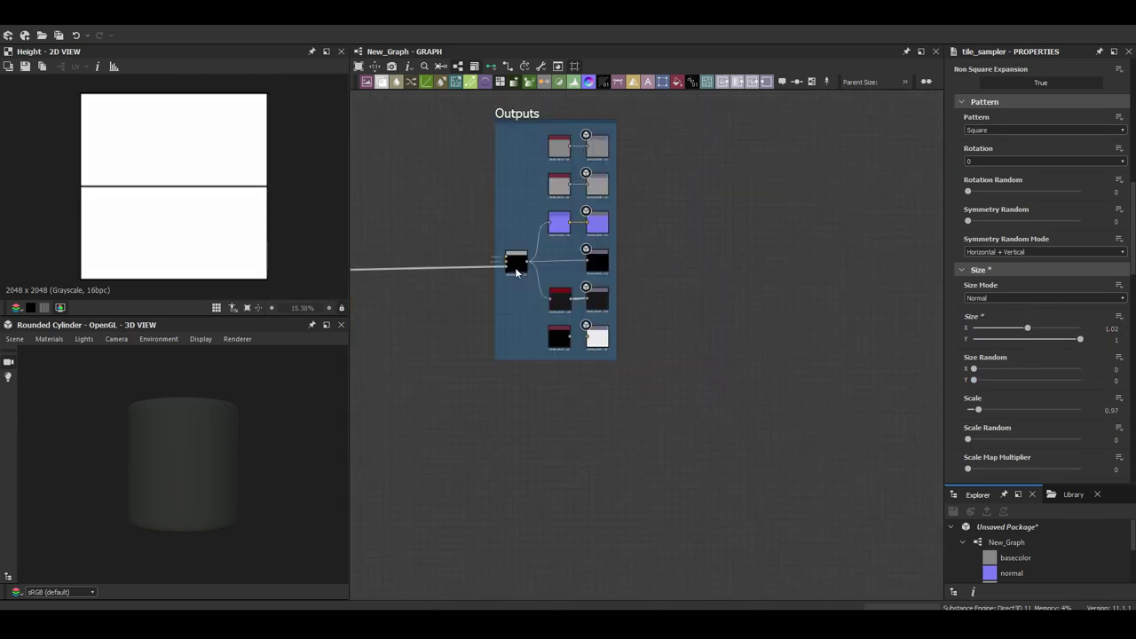
left_click(48, 338)
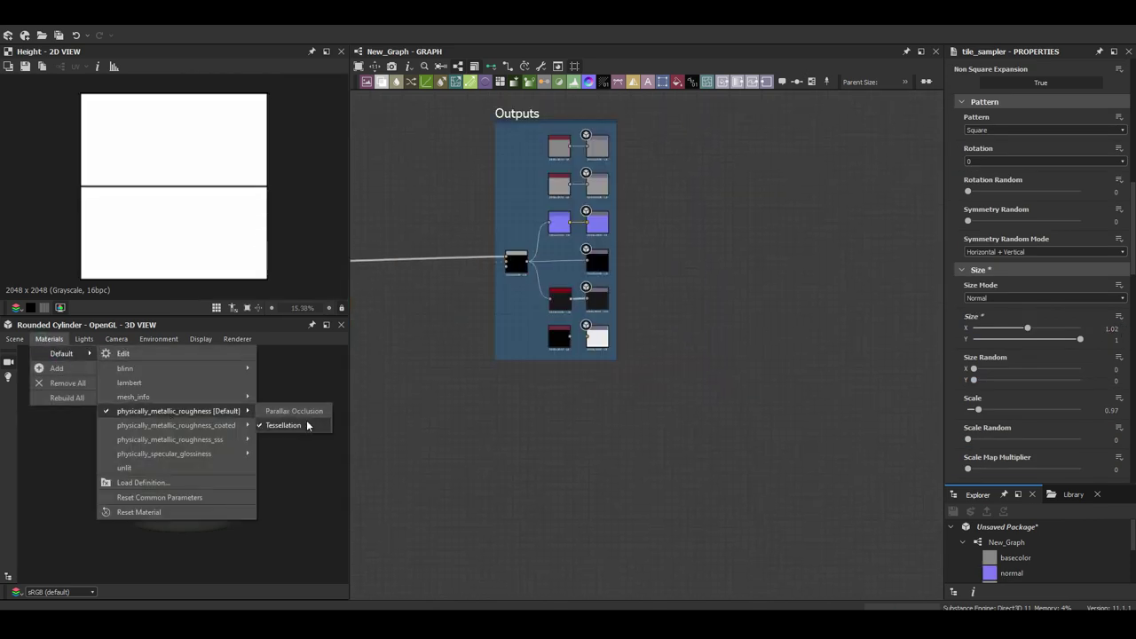
left_click(306, 423)
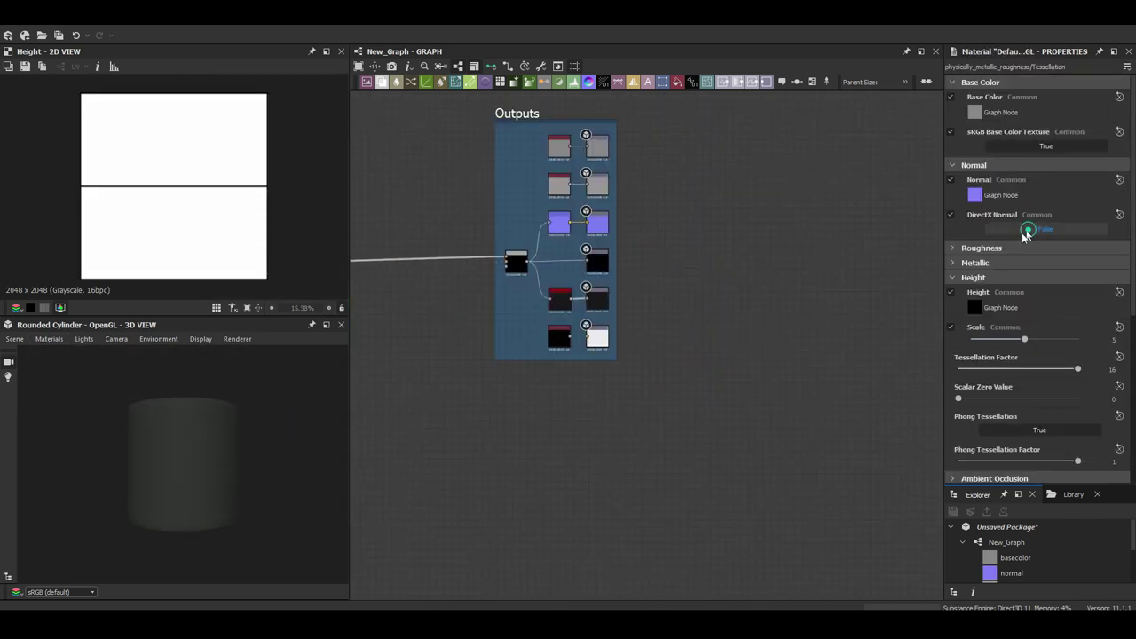
scroll(571, 299, "up", 3)
left_click(536, 369)
Step: Add a Tile Sampler of paraboloid blobs followed by a Levels node
key("space")
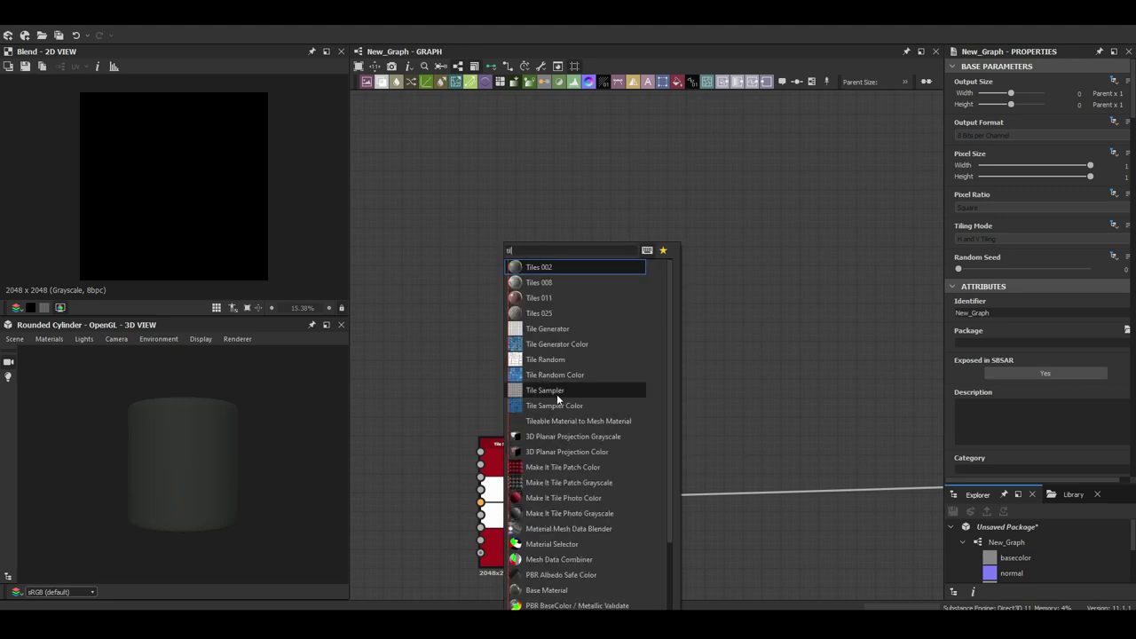
left_click(556, 394)
left_click(1040, 393)
key("space")
left_click(538, 358)
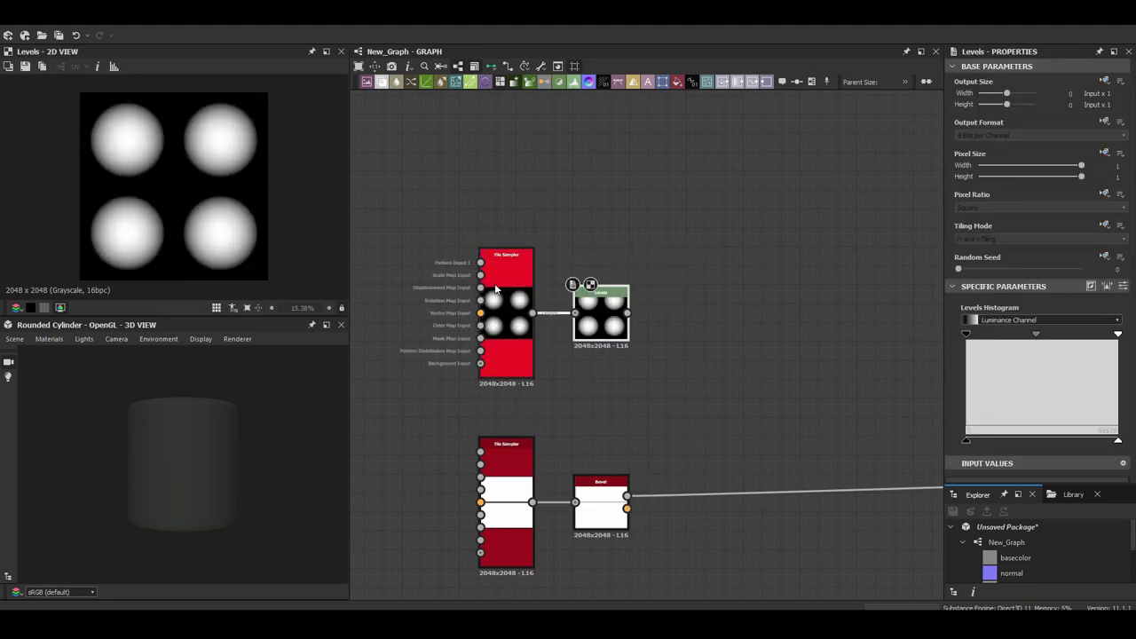
Step: Duplicate the paraboloid Tile Sampler and raise the copy's tile scale to 5.34
key("ctrl+d")
scroll(1039, 311, "down", 5)
left_click_drag(976, 395, 1026, 395)
scroll(1013, 423, "down", 5)
left_click_drag(968, 238, 992, 238)
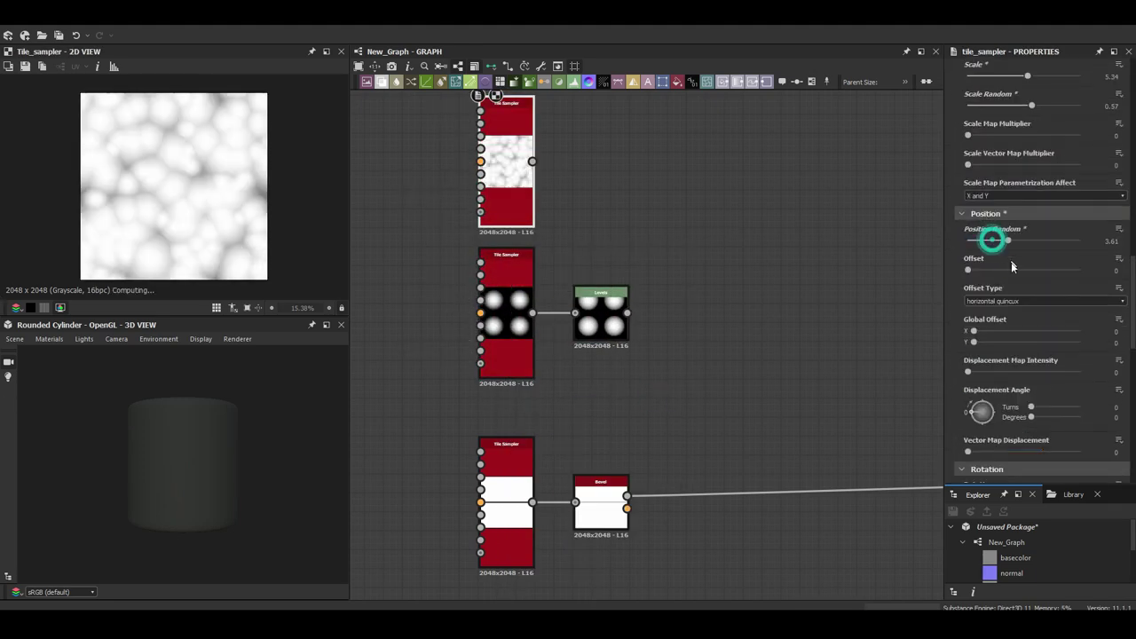
scroll(1017, 319, "down", 5)
scroll(1019, 222, "up", 4)
Step: Combine both blob patterns with a Subtract Blend at 0.44 opacity
key("b")
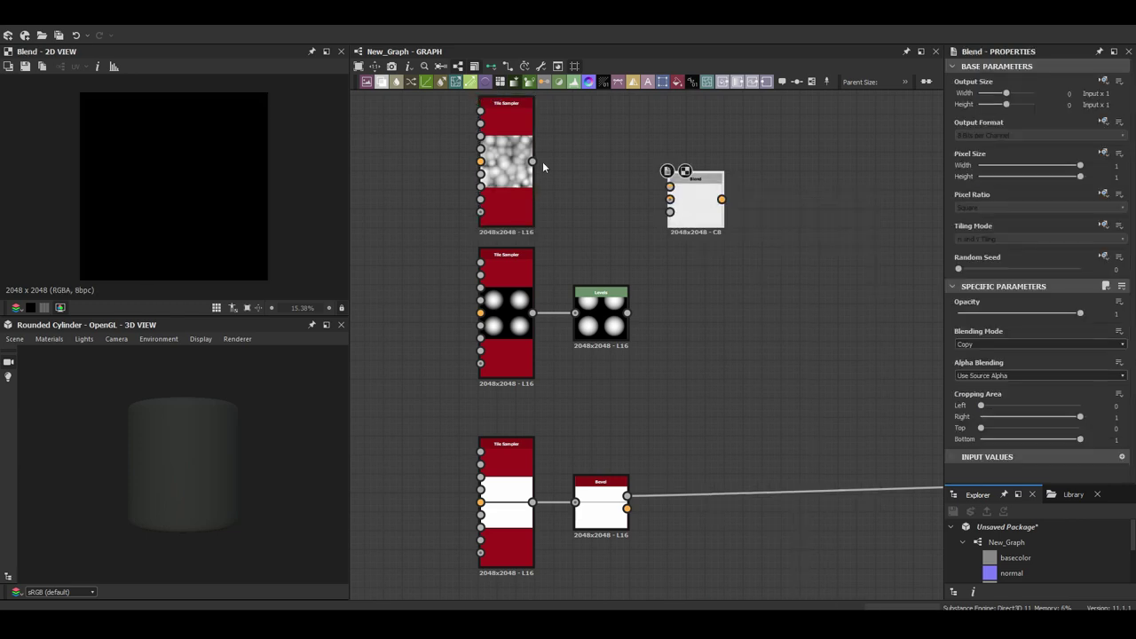
left_click(979, 389)
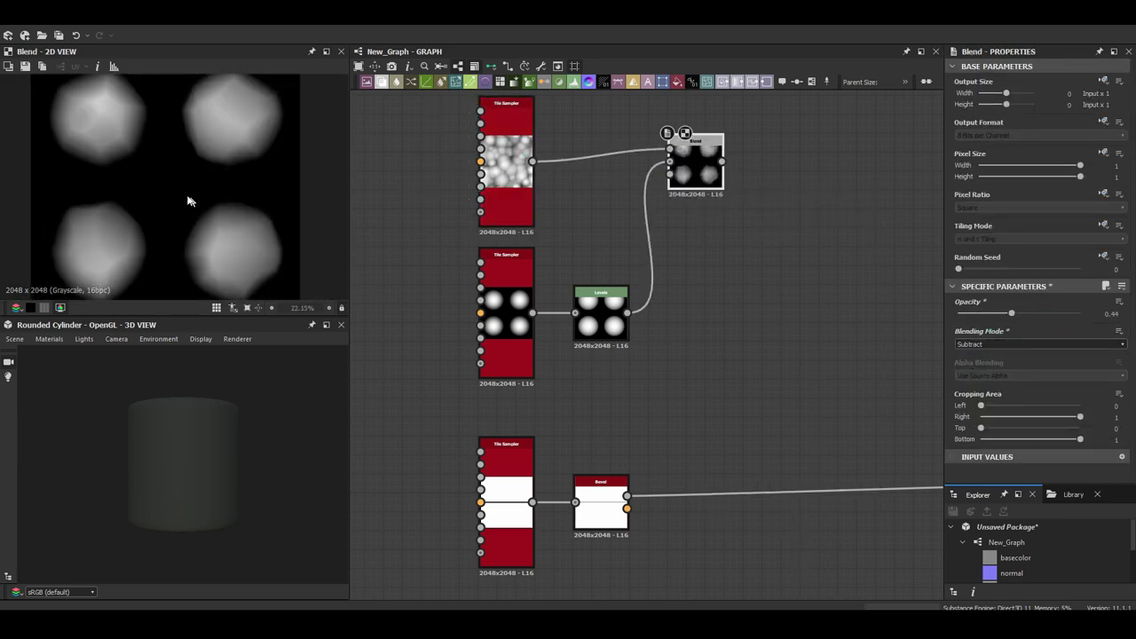
scroll(509, 339, "down", 3)
left_click_drag(611, 253, 604, 248)
Step: Add four offset Transformation 2D nodes after the Blend, each followed by Auto Levels
left_click(639, 267)
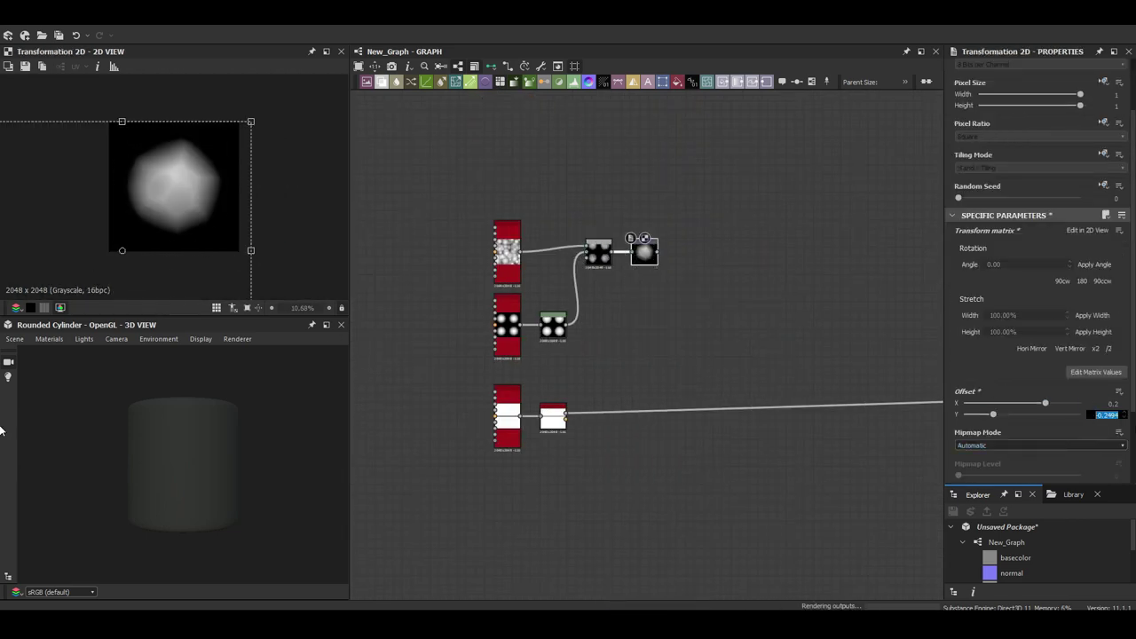
scroll(666, 259, "up", 3)
key("ctrl+d")
key("ctrl+d")
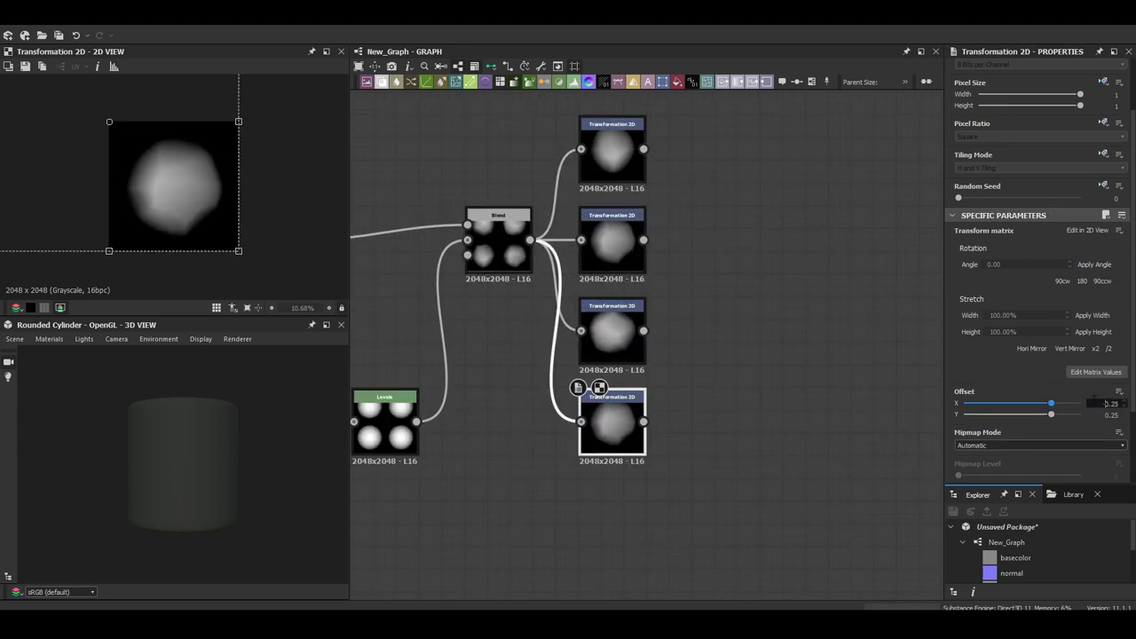
scroll(621, 355, "down", 2)
key("space")
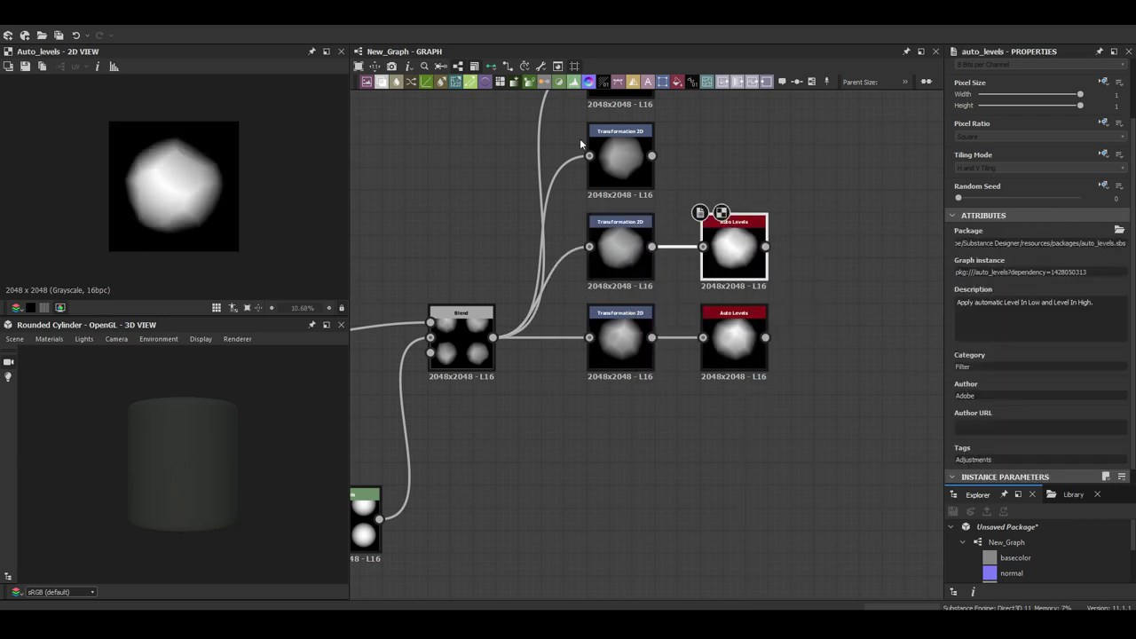
left_click(647, 215)
scroll(647, 215, "down", 3)
key("space")
Step: Feed the Auto Levels shapes into a new Tile Sampler with higher scale, scale randomness, position randomness and offset
type("tile sampler")
key("Return")
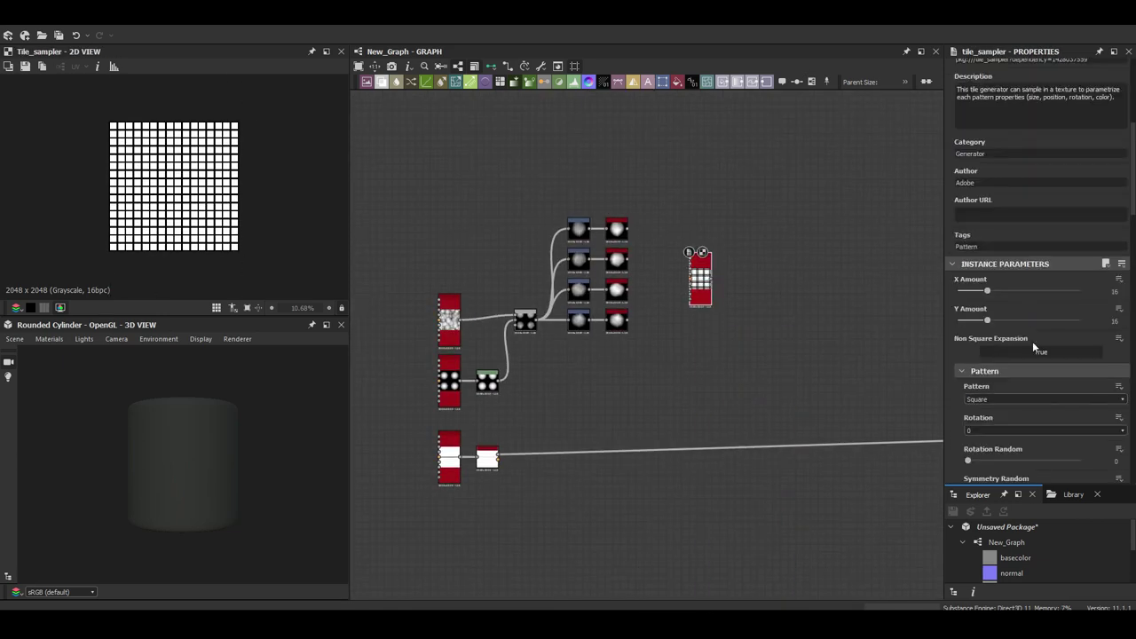
scroll(697, 274, "up", 3)
left_click_drag(767, 271, 585, 182)
scroll(1074, 193, "down", 5)
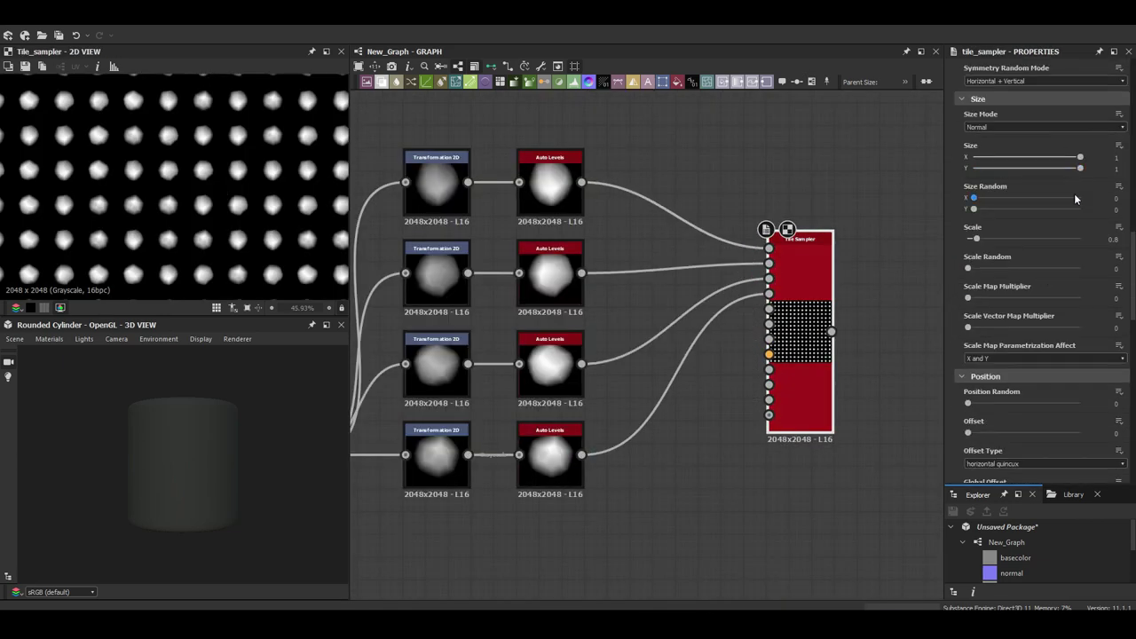
left_click_drag(967, 326, 983, 327)
left_click_drag(968, 162, 1022, 163)
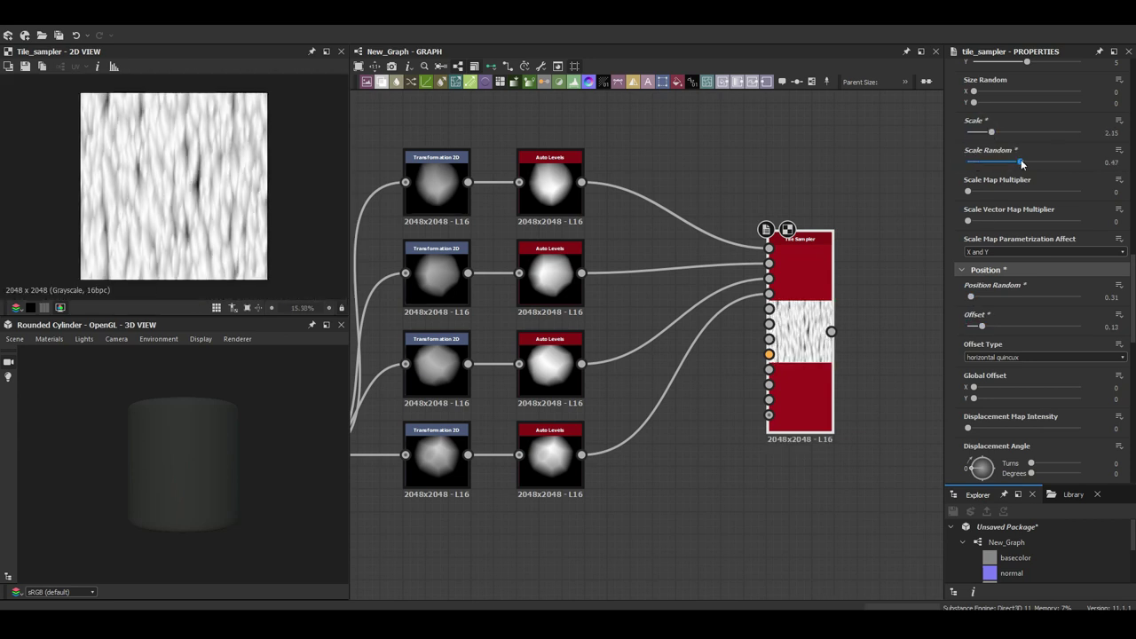
Step: Threshold the grain pattern with a connected Histogram Scan node
key("space")
type("histogram scan")
key("Return")
right_click(843, 213)
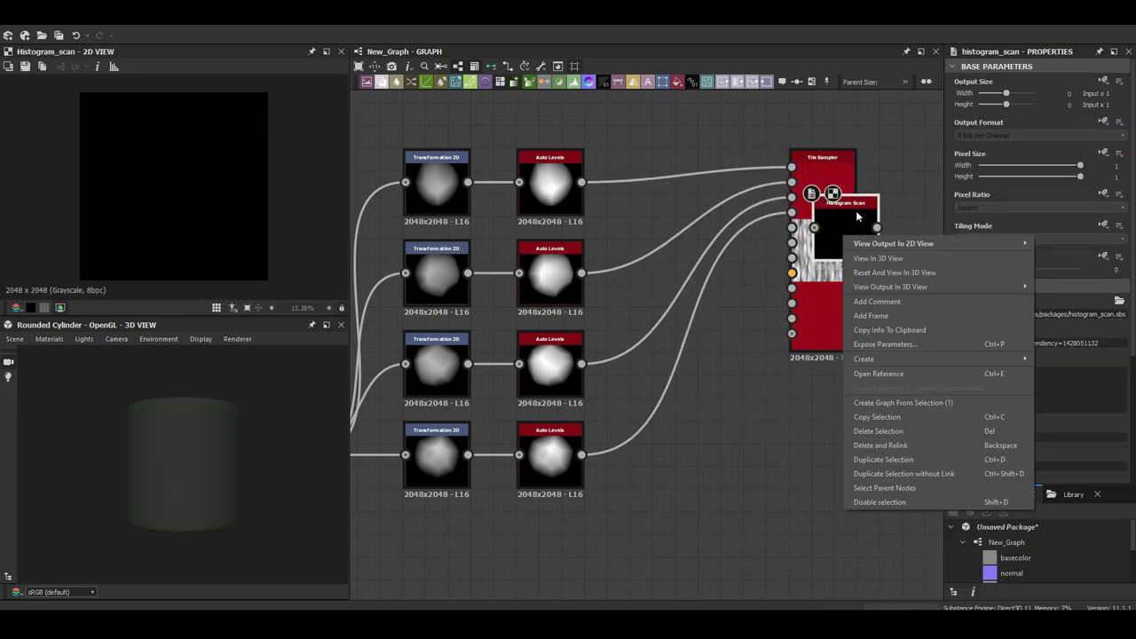
middle_click_drag(855, 210, 673, 326)
scroll(977, 401, "down", 5)
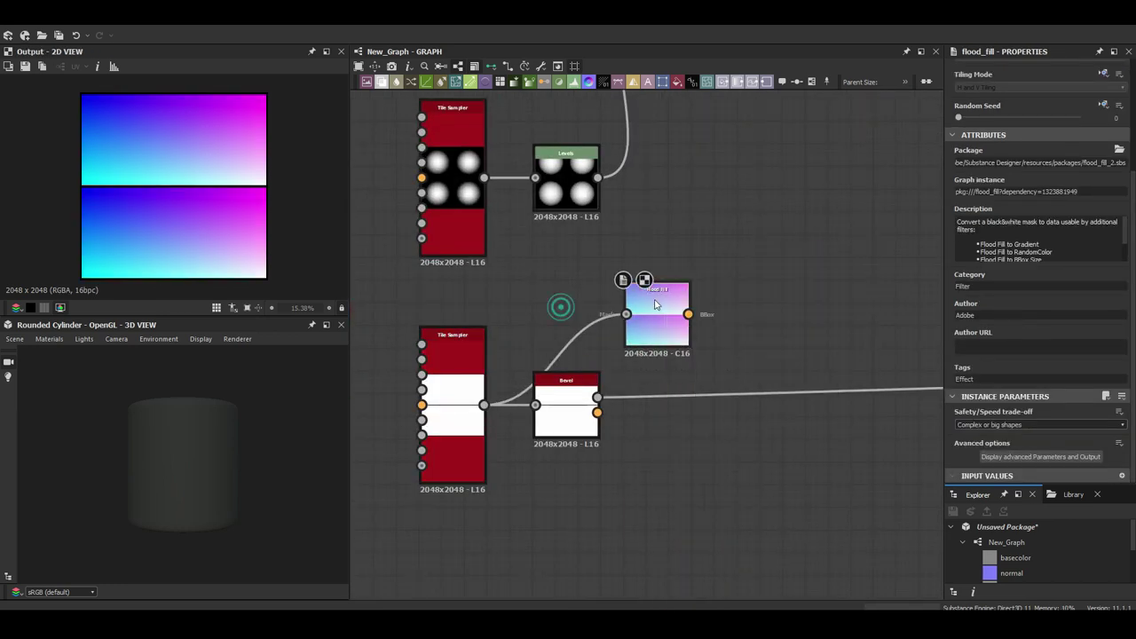
Step: Add Flood Fill to Random Grayscale with a new seed and a Distance node combining the panel values
right_click(655, 305)
left_click(710, 361)
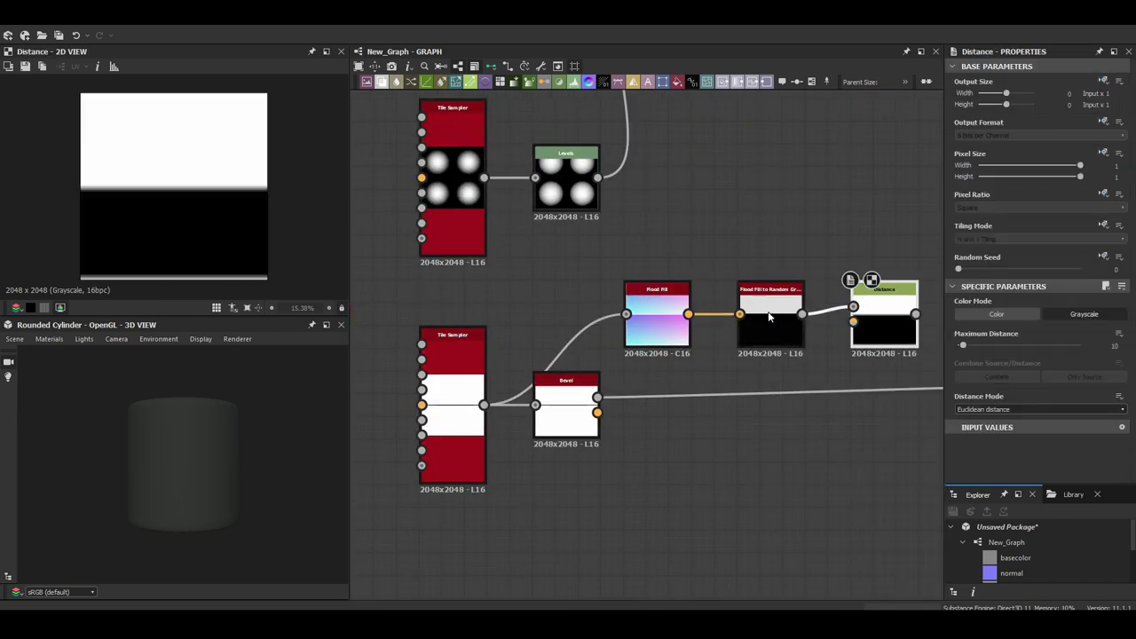
left_click(656, 328)
double_click(771, 319)
left_click(1027, 257)
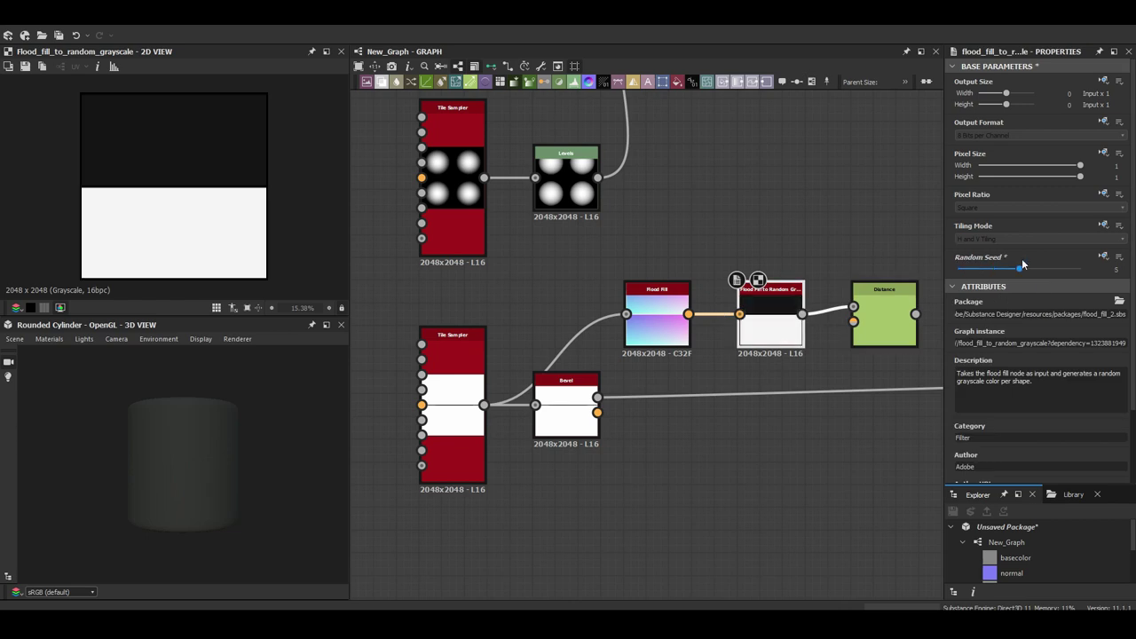
left_click(766, 329)
left_click(1084, 376)
scroll(1056, 343, "down", 3)
Step: Add a Vector Warp Grayscale node driven by the per-panel values
key("space")
left_click(754, 355)
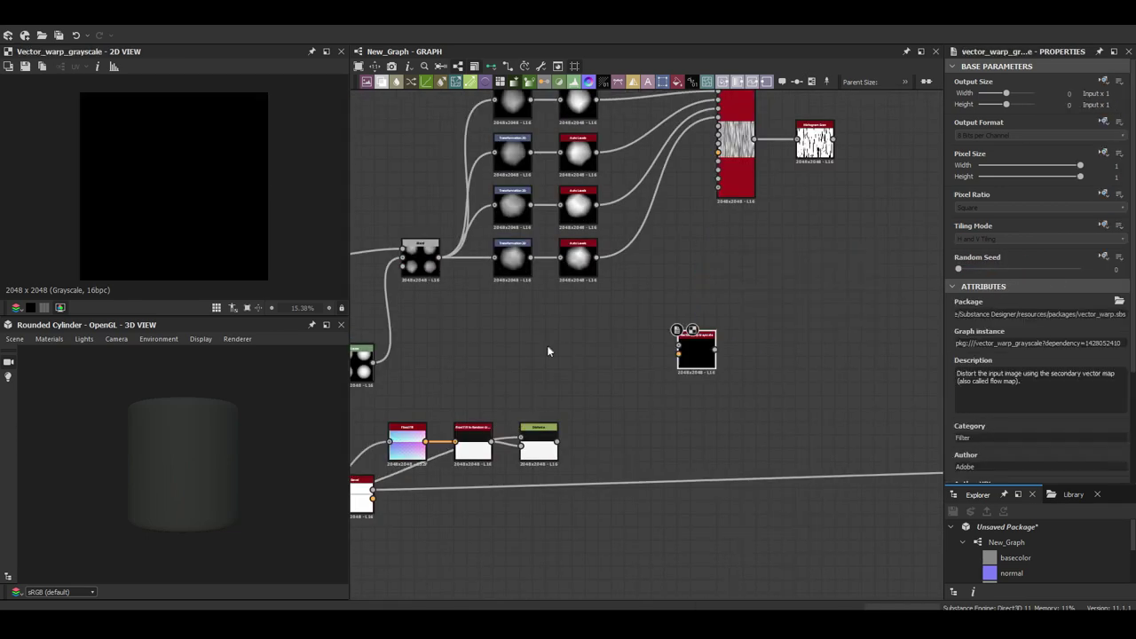
left_click_drag(557, 441, 919, 177)
scroll(644, 347, "down", 2)
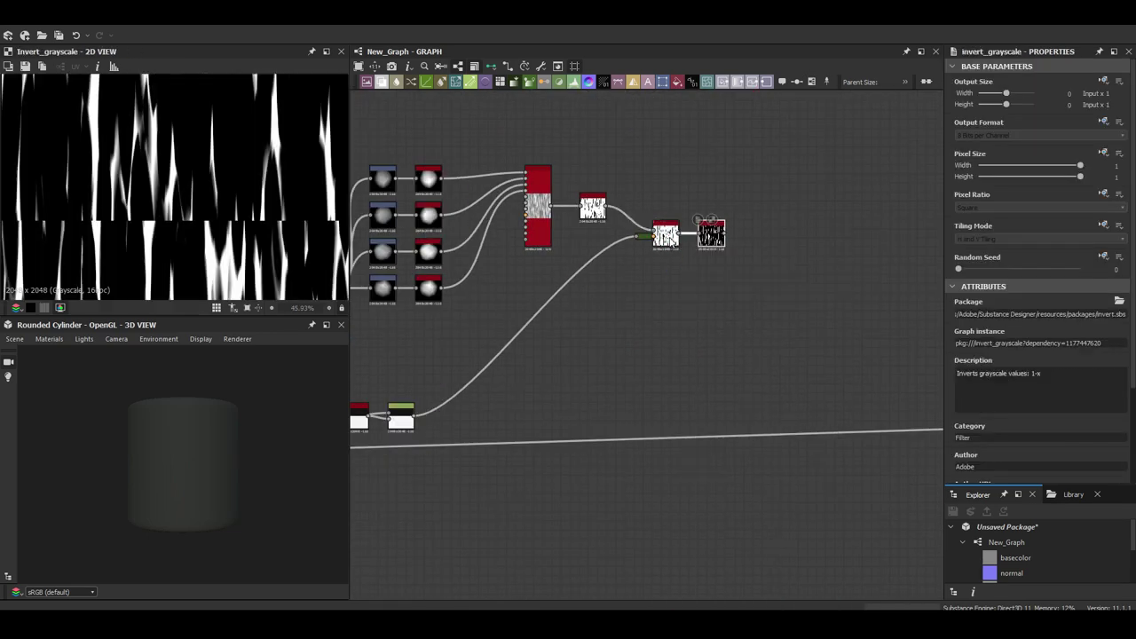
scroll(475, 350, "down", 2)
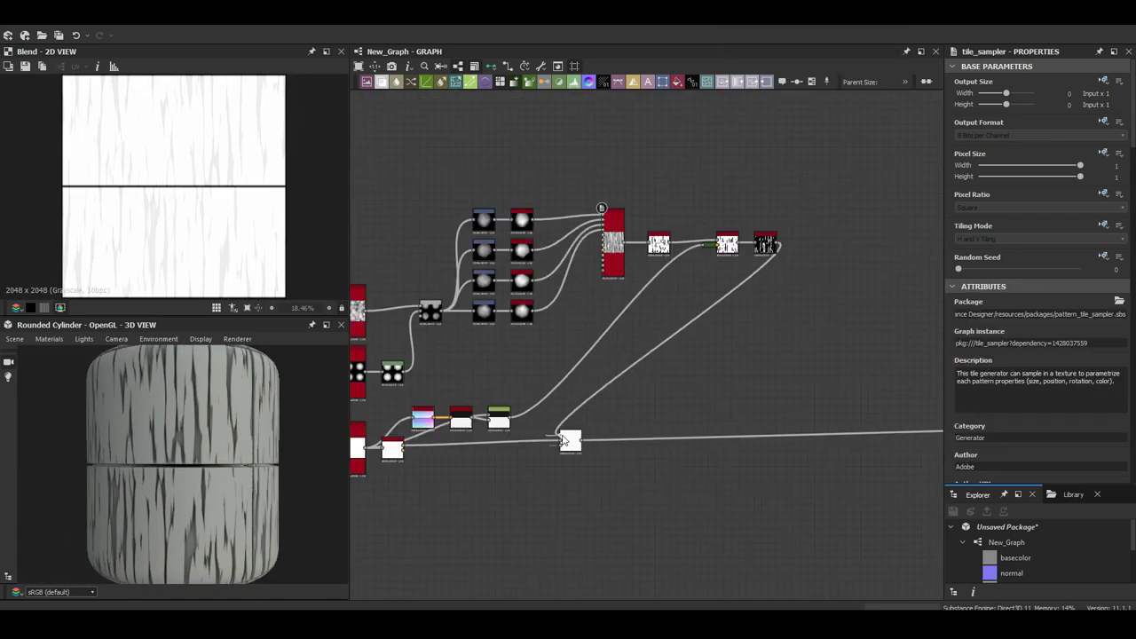
Step: Drop the grain blend opacity to about 0.03 and the displacement height scale to 1.55
left_click_drag(967, 313, 961, 314)
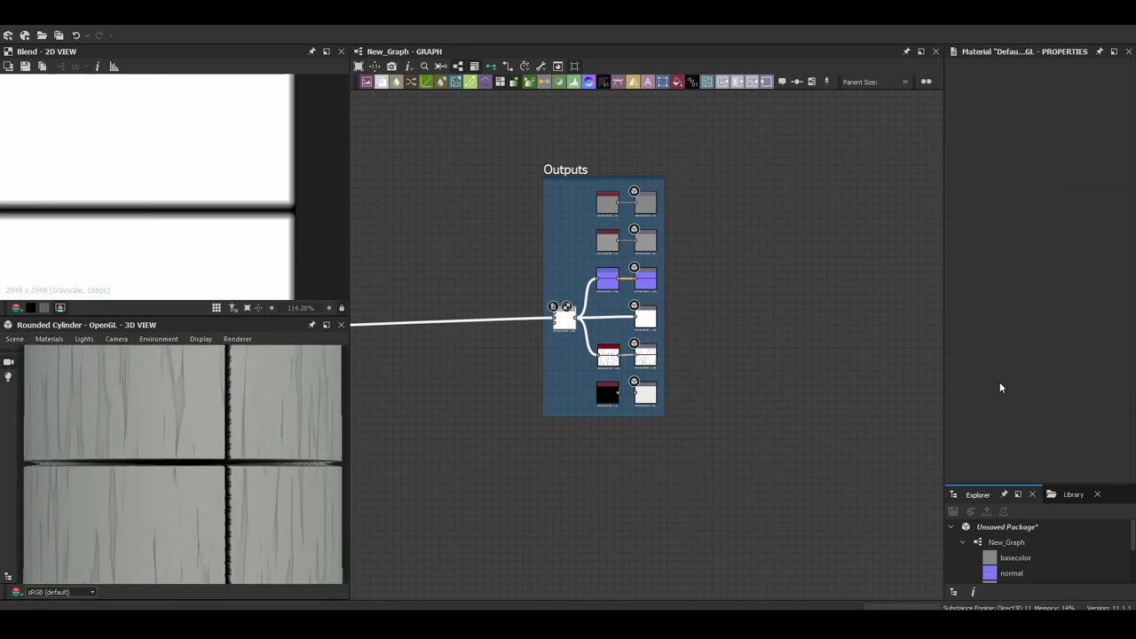
left_click_drag(993, 339, 987, 340)
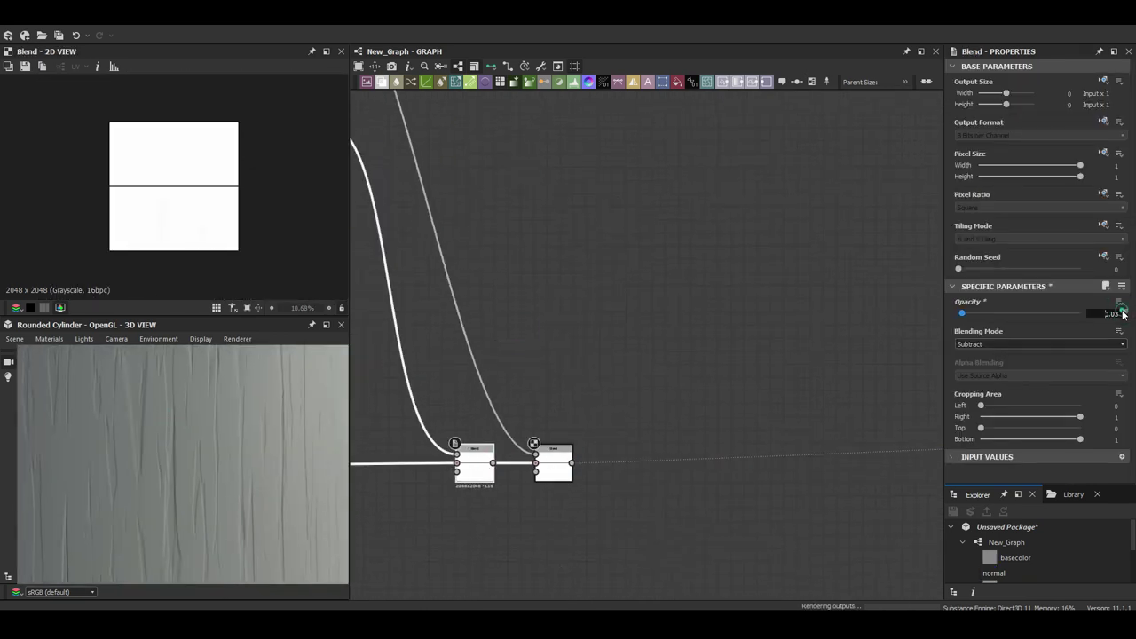
mouse_move(133, 411)
left_mouse_down()
mouse_move(229, 455)
mouse_move(176, 445)
left_mouse_up()
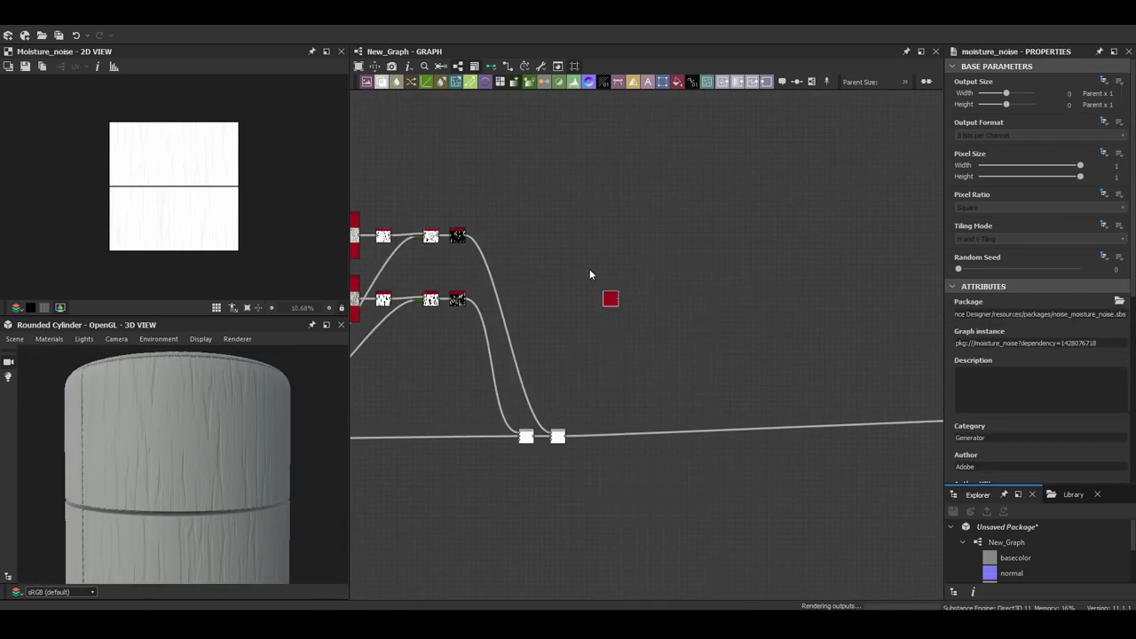
Step: Lower the moisture Histogram Scan position slightly, feed it into the Blend, and add a Shape node
scroll(577, 266, "up", 5)
scroll(571, 260, "up", 3)
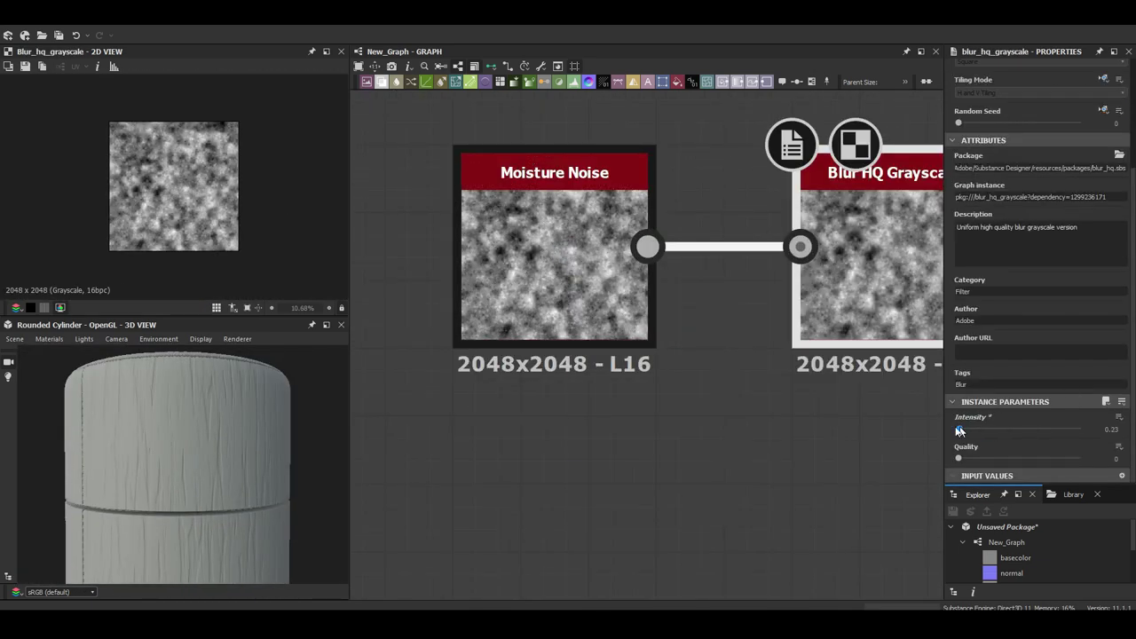
scroll(396, 308, "down", 5)
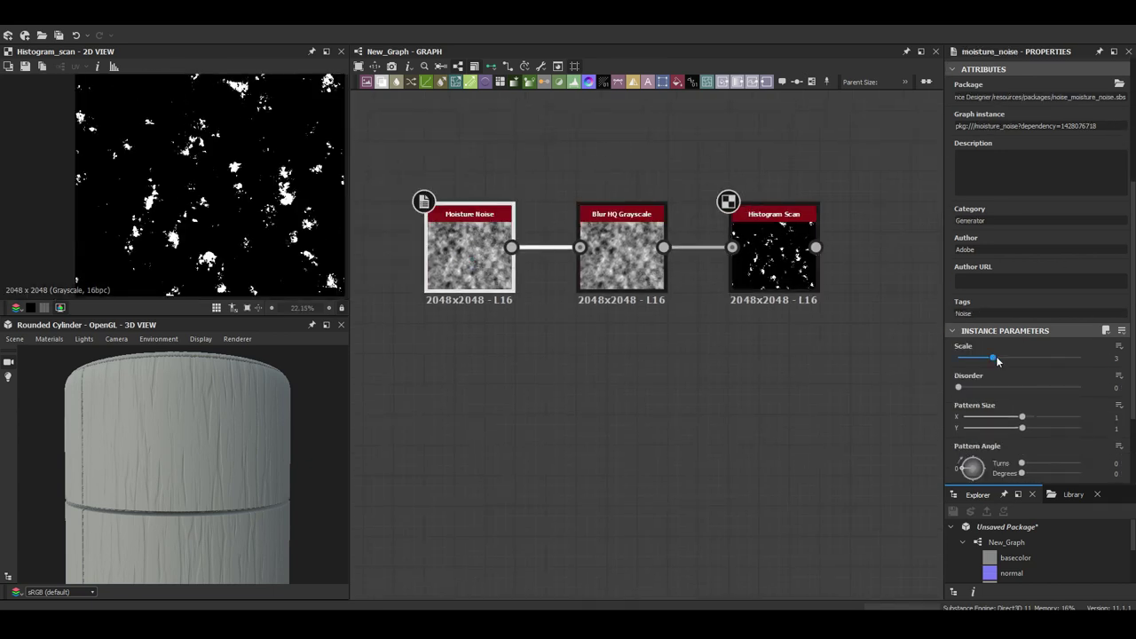
left_click_drag(1001, 397, 997, 396)
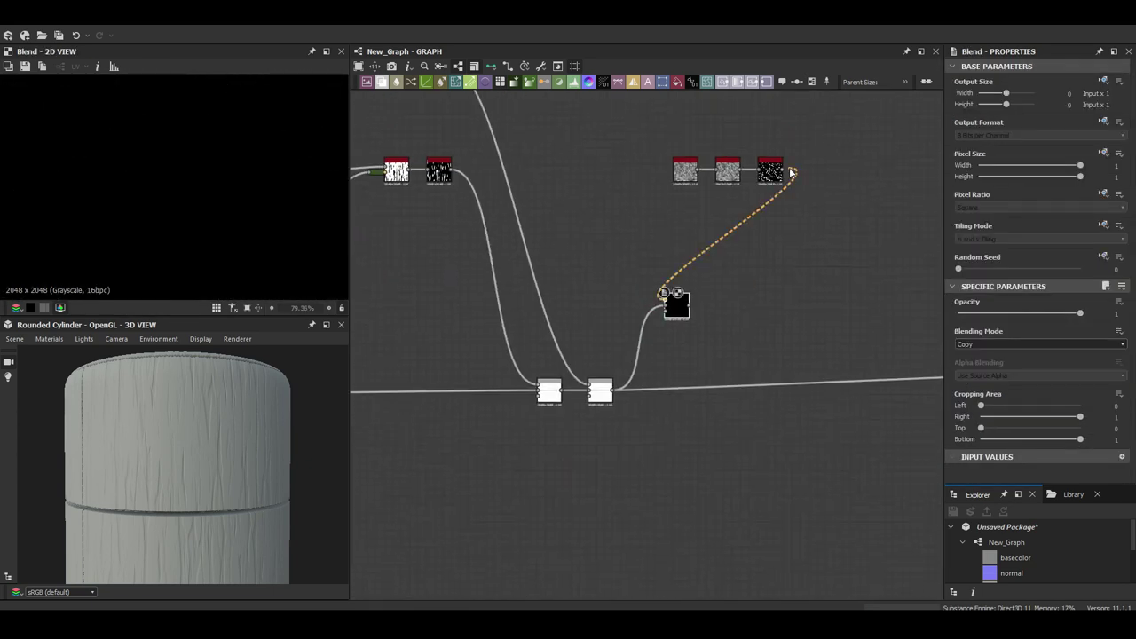
left_click_drag(792, 173, 789, 173)
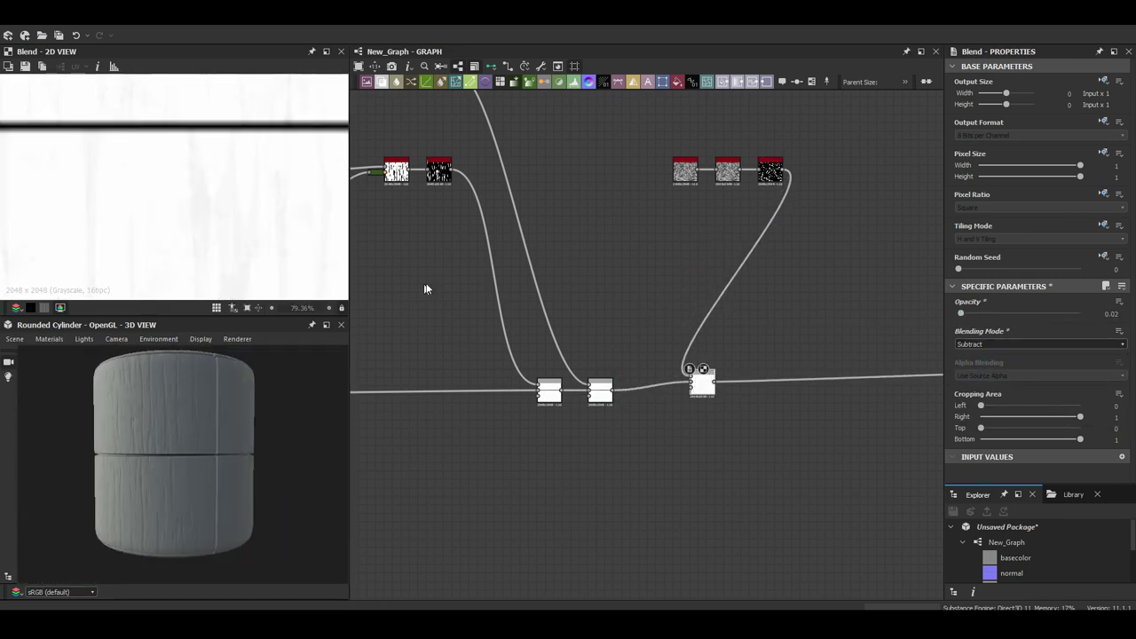
key("space")
left_click(532, 298)
Step: Make the Shape a 0.25-wide strip and insert a broken-line Curve between Bevel and Transformation 2D
mouse_move(1065, 380)
left_mouse_down()
mouse_move(988, 382)
mouse_move(995, 391)
left_mouse_up()
key("f")
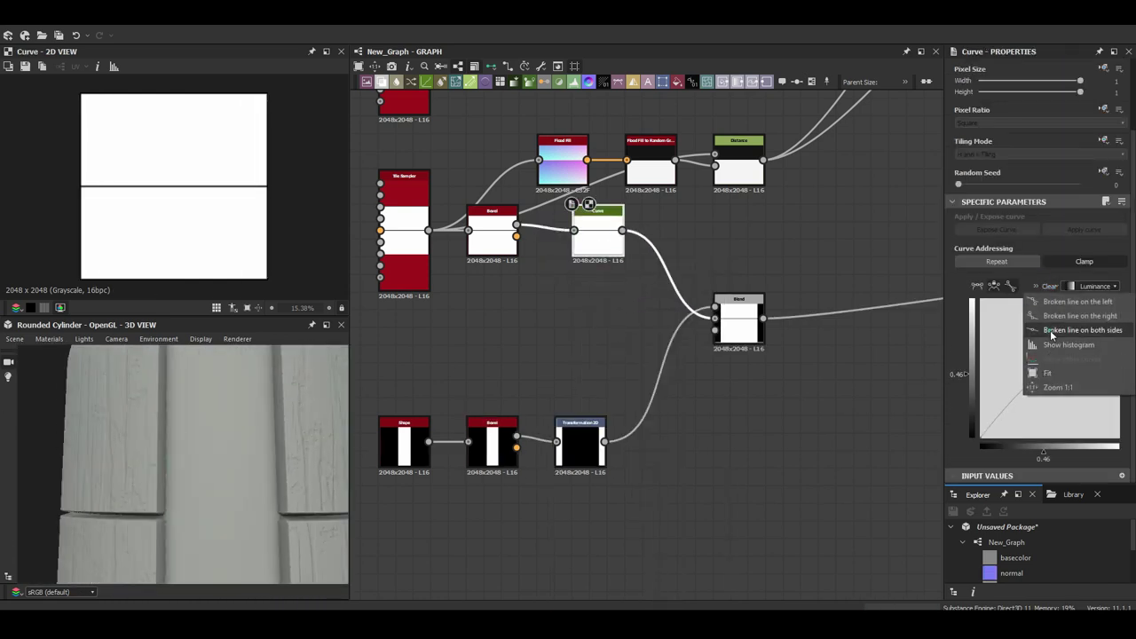
left_click(1052, 335)
left_click_drag(572, 375, 588, 371)
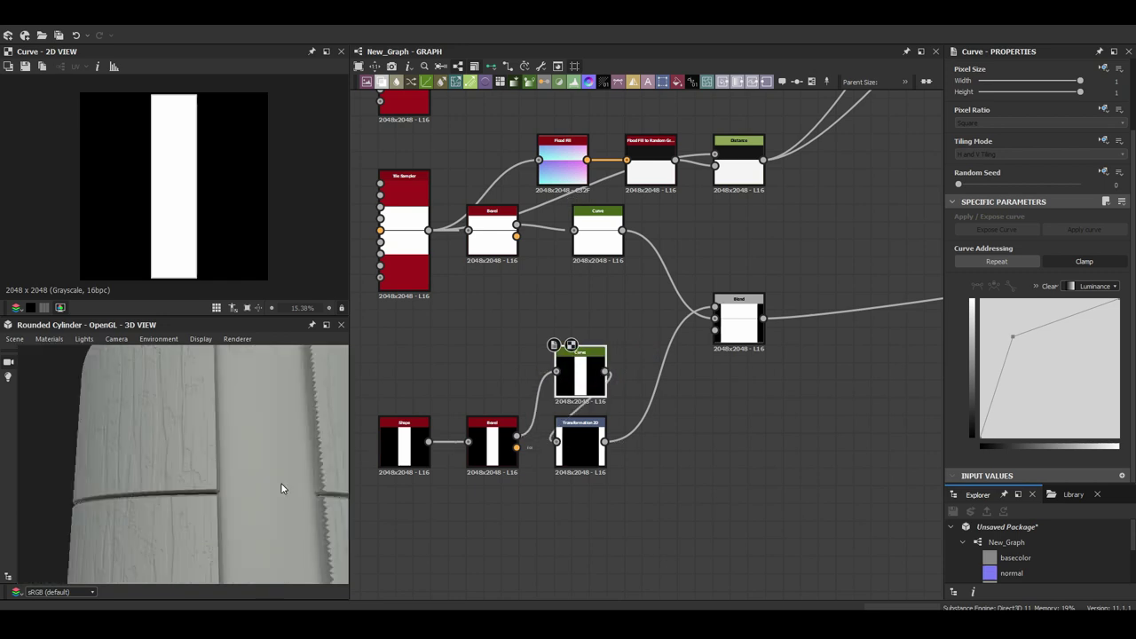
scroll(638, 438, "down", 3)
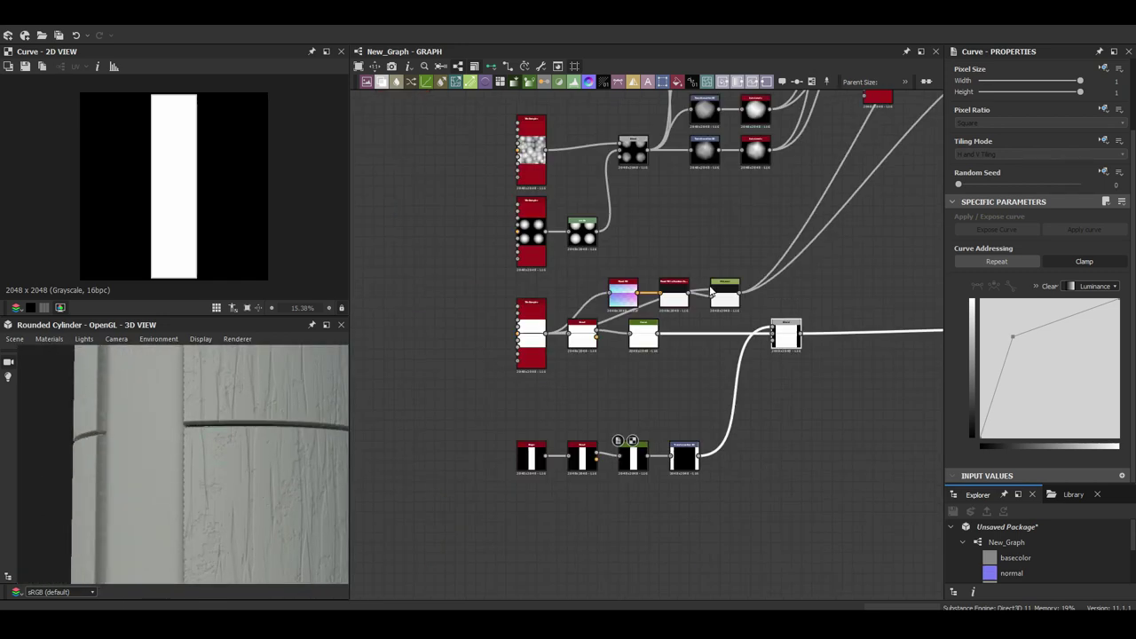
scroll(638, 438, "up", 3)
scroll(666, 399, "down", 4)
scroll(698, 427, "up", 2)
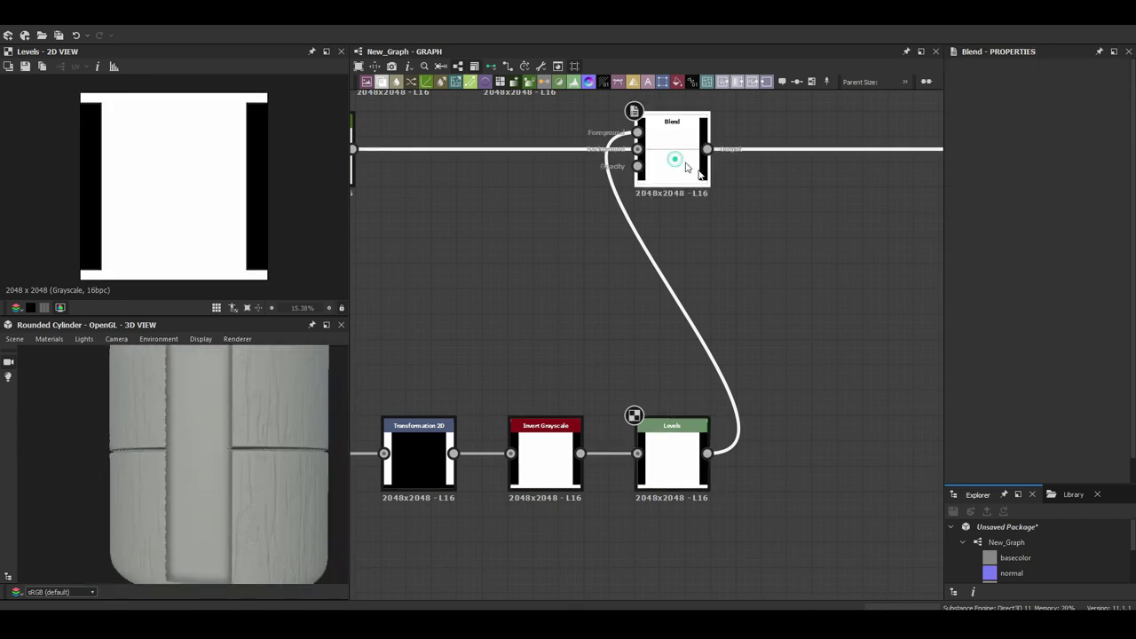
Step: Scroll the graph to review the Tile Sampler, Invert Grayscale, Levels and Multiply Blend chain
scroll(234, 433, "down", 5)
scroll(361, 347, "down", 5)
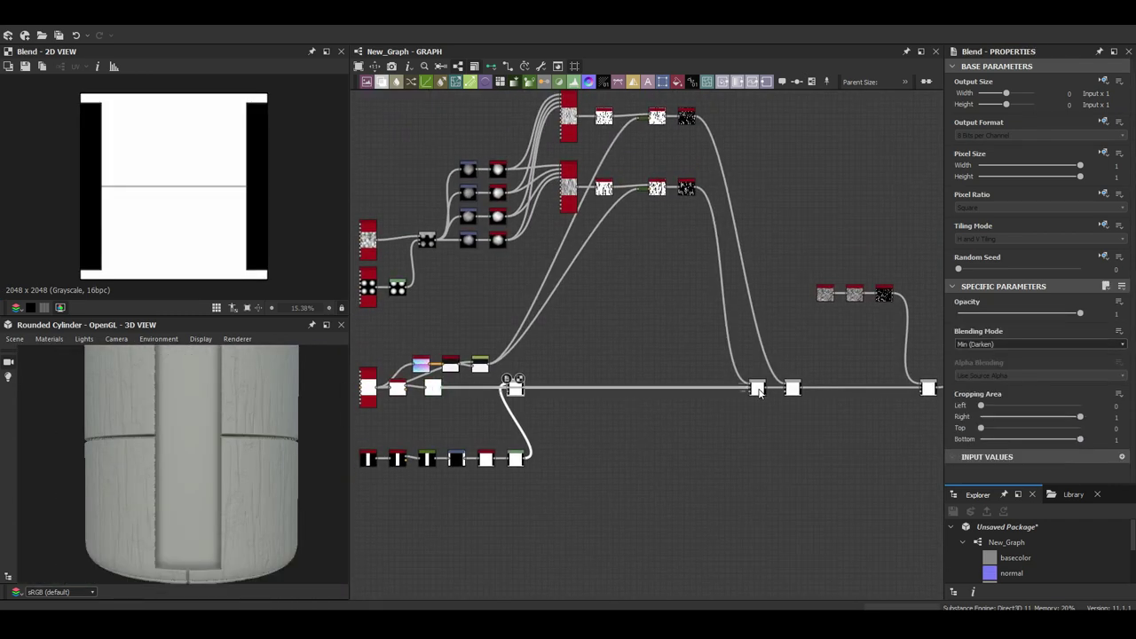
scroll(874, 521, "up", 5)
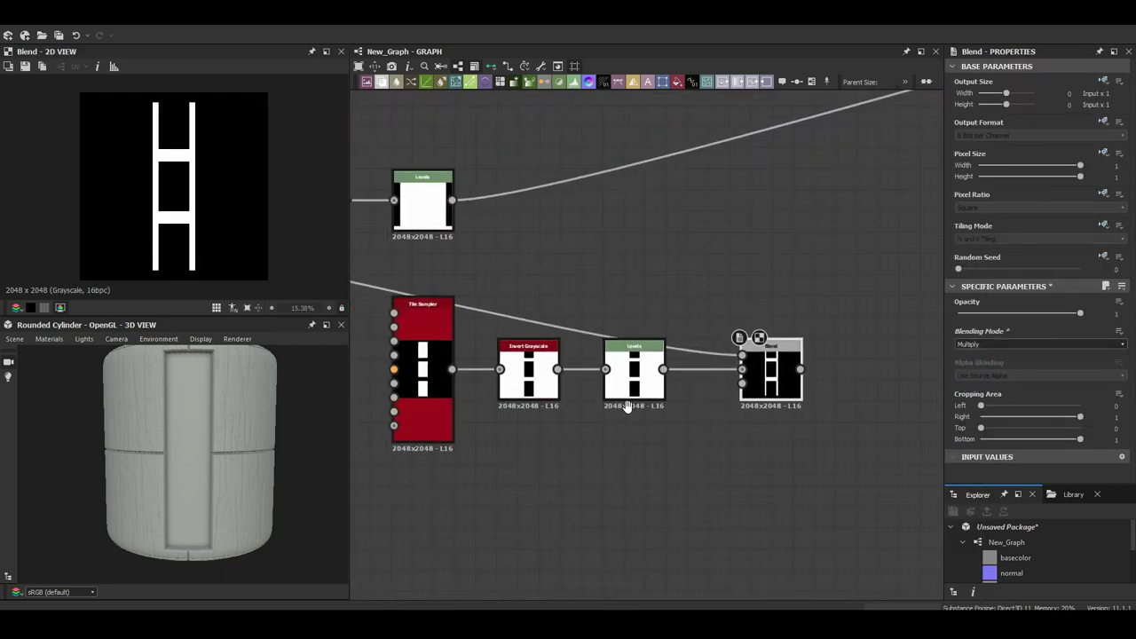
Step: Set the Shape to full scale and stretch the Tile Sampler tiles slightly taller
left_click(450, 302)
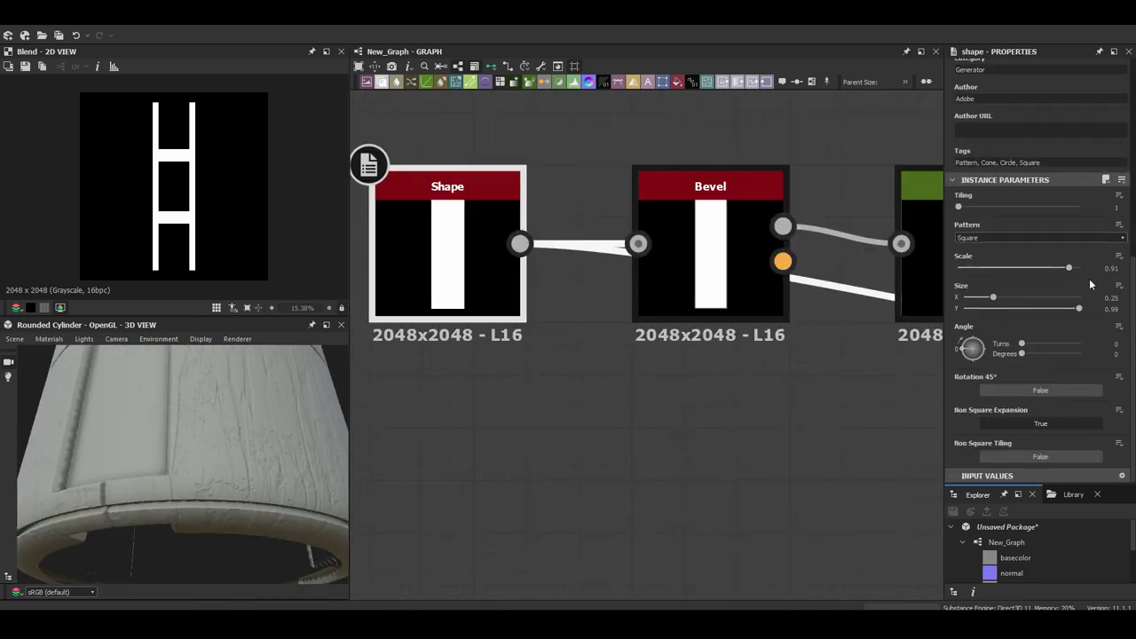
left_click_drag(1071, 269, 1081, 267)
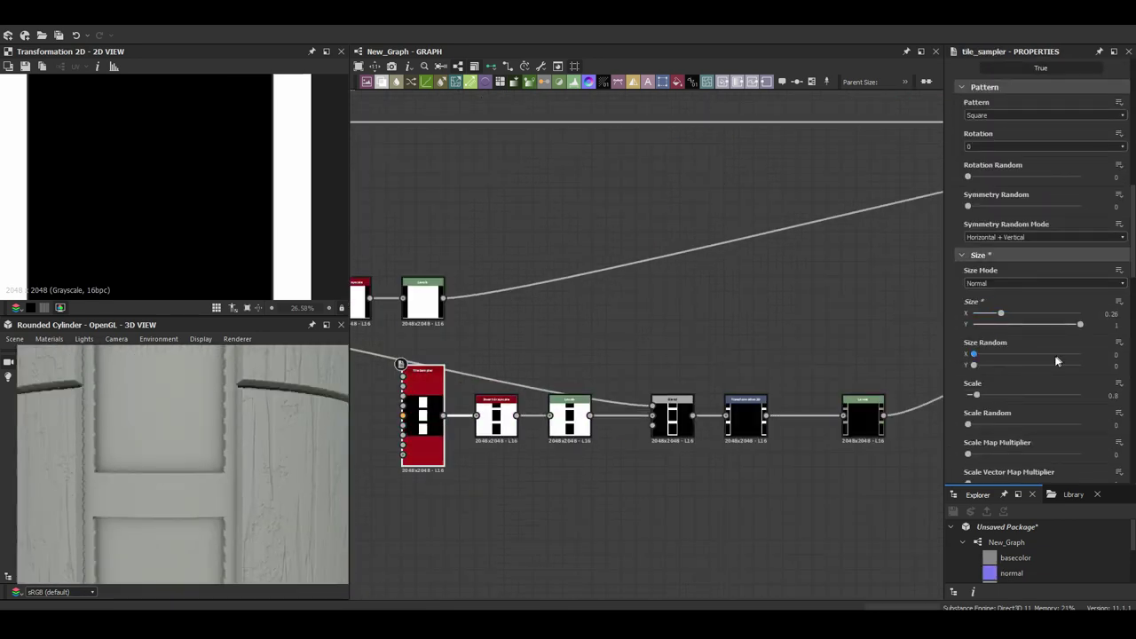
left_click_drag(1125, 327, 1123, 334)
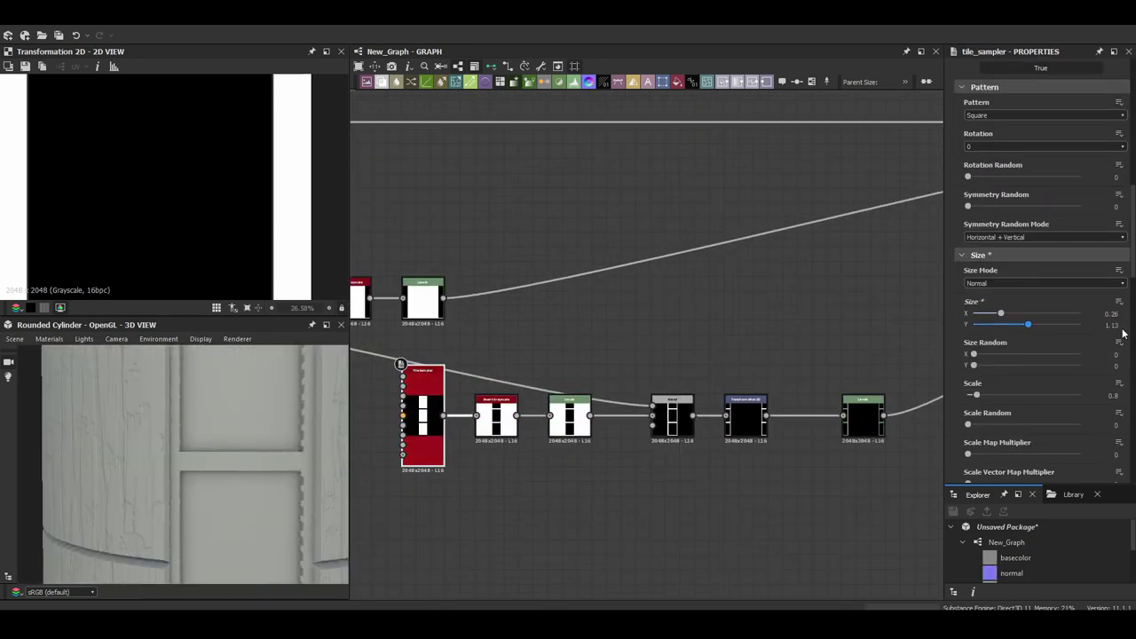
scroll(210, 496, "down", 5)
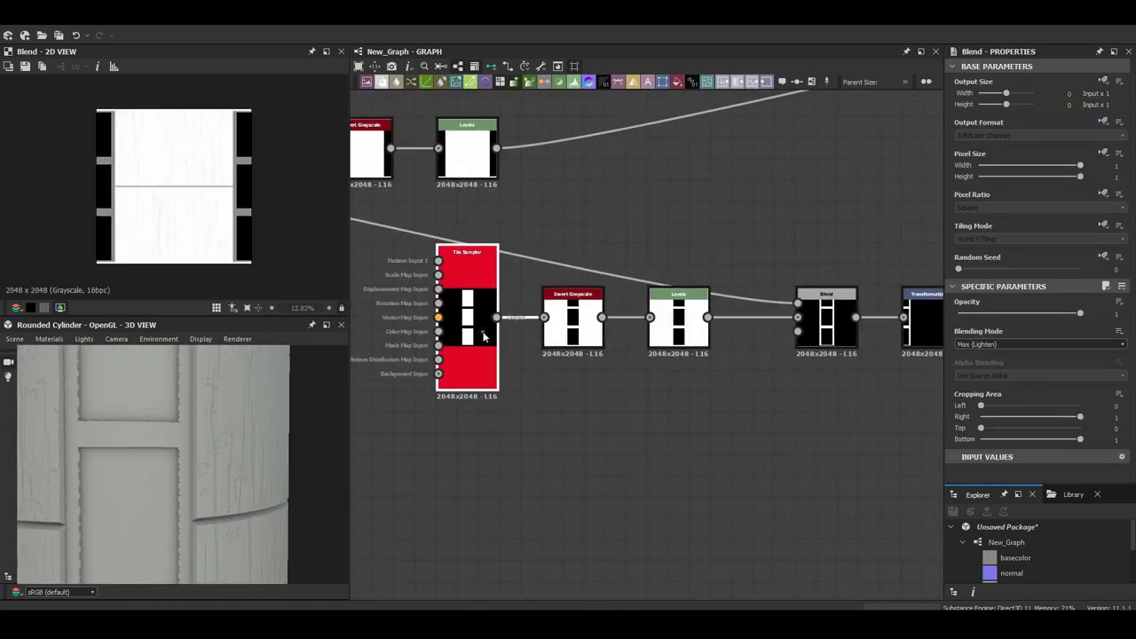
Step: Duplicate the Tile Sampler node with Ctrl+D
key("ctrl+d")
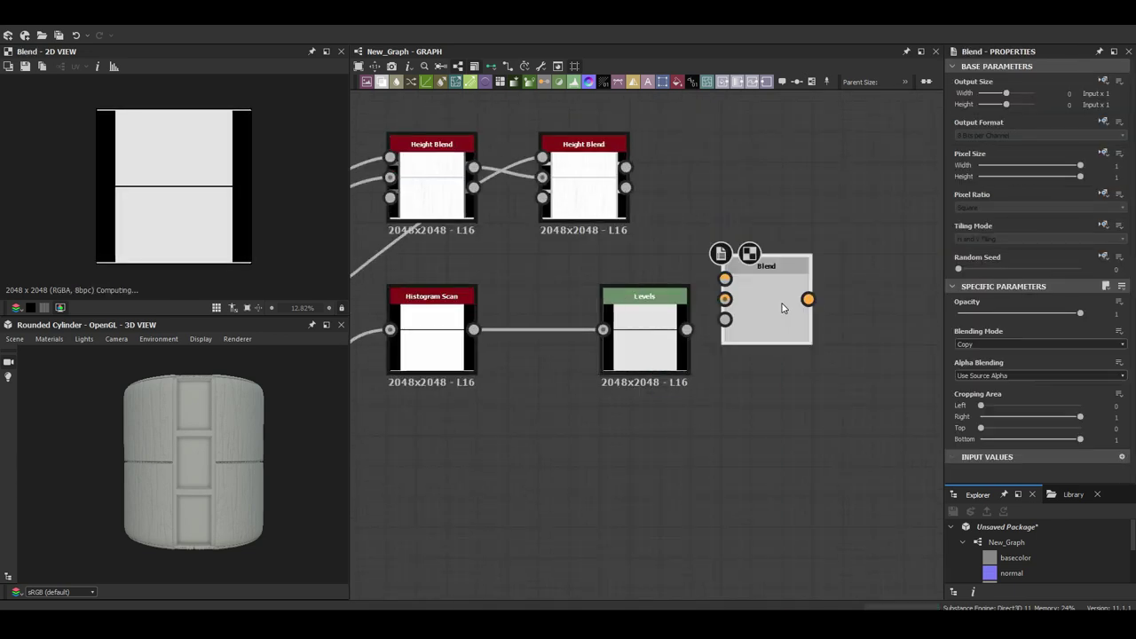
Step: Connect the Height Blend output to the Blend and insert a Levels node before it
left_click(463, 200)
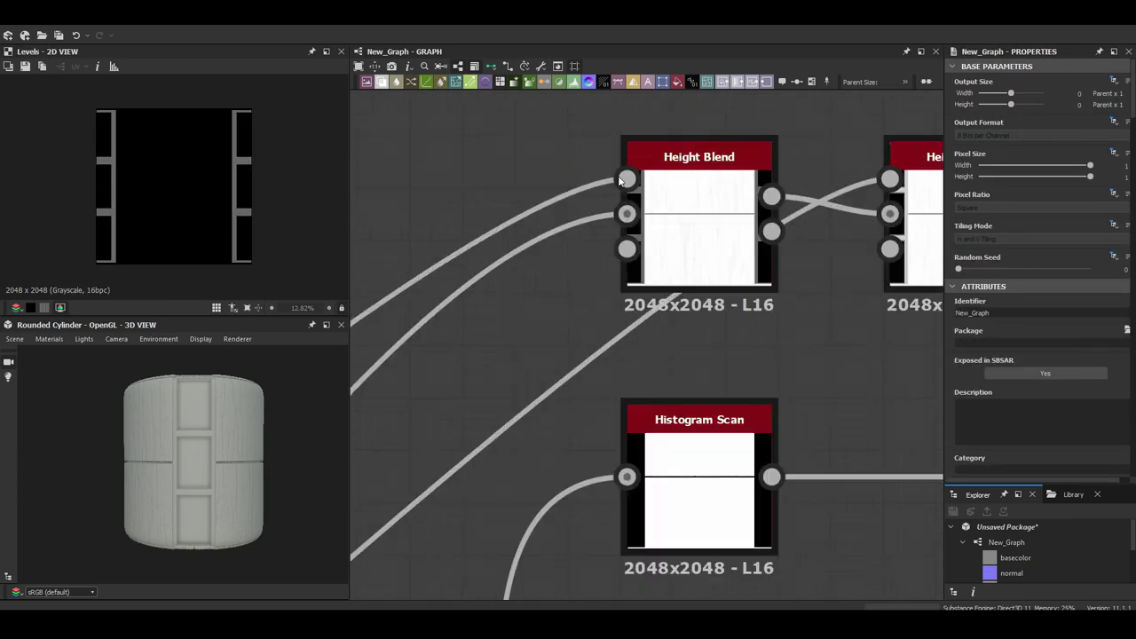
left_click_drag(657, 269, 692, 335)
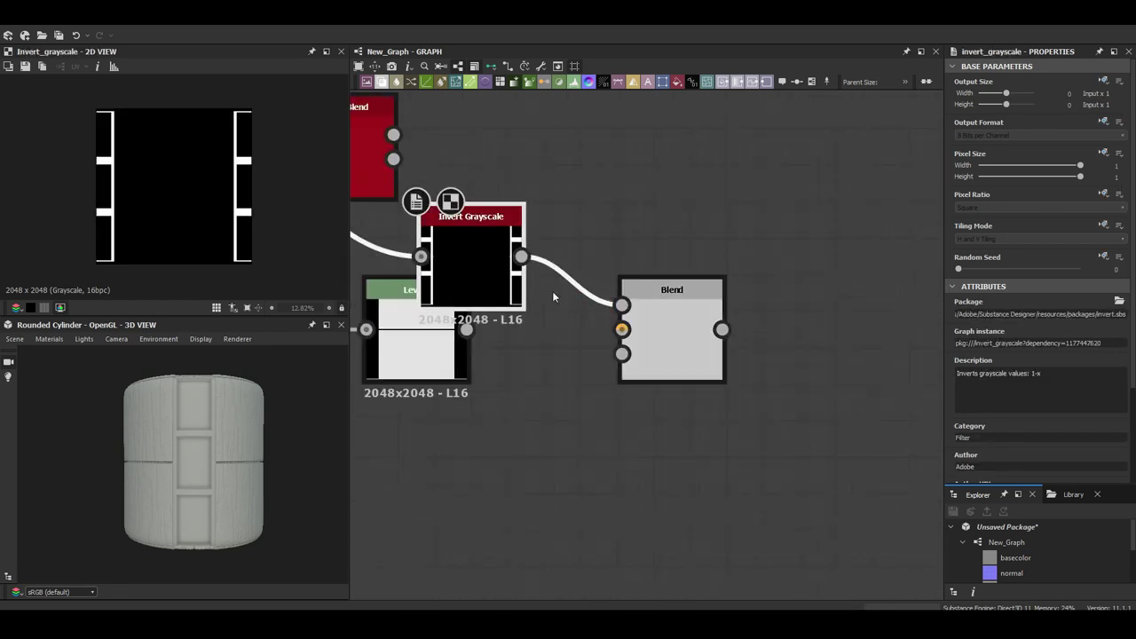
left_click_drag(576, 184, 733, 285)
left_click(765, 360)
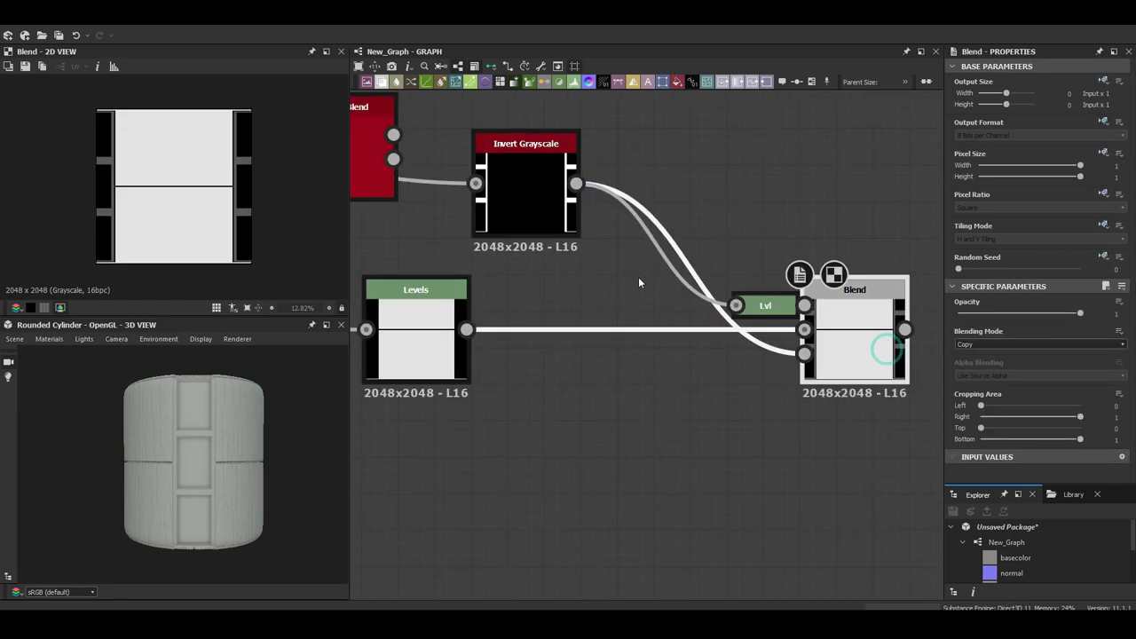
scroll(650, 288, "down", 2)
scroll(853, 273, "down", 2)
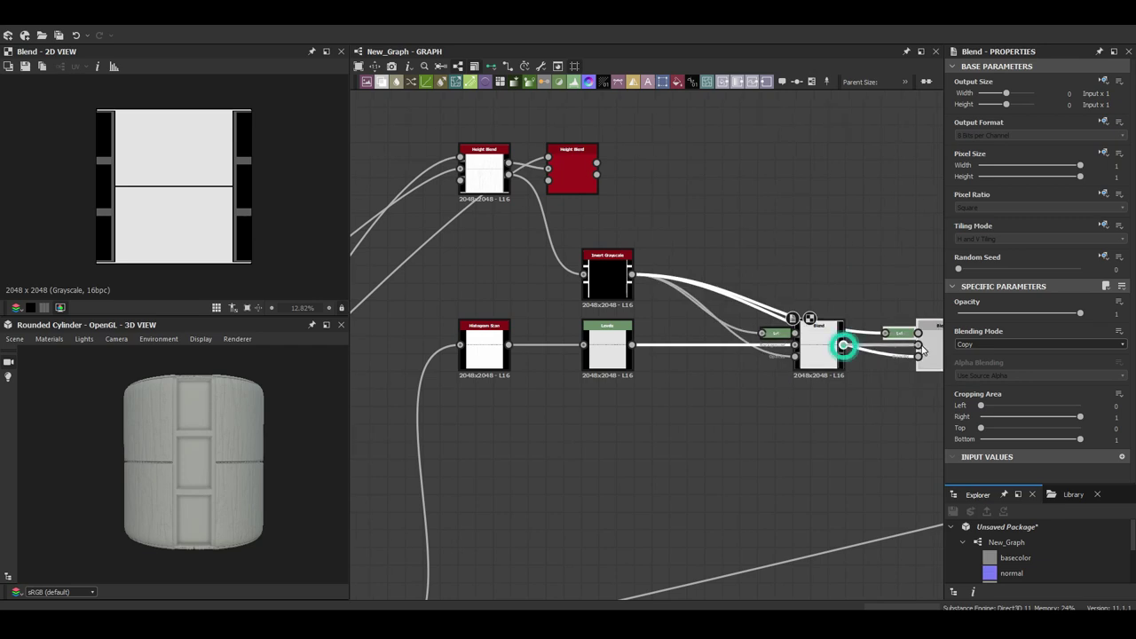
scroll(654, 216, "down", 2)
Step: Wire the second Height Blend output into the Blend node
left_click(573, 161)
scroll(621, 266, "up", 5)
scroll(621, 267, "down", 3)
left_click_drag(500, 236, 564, 253)
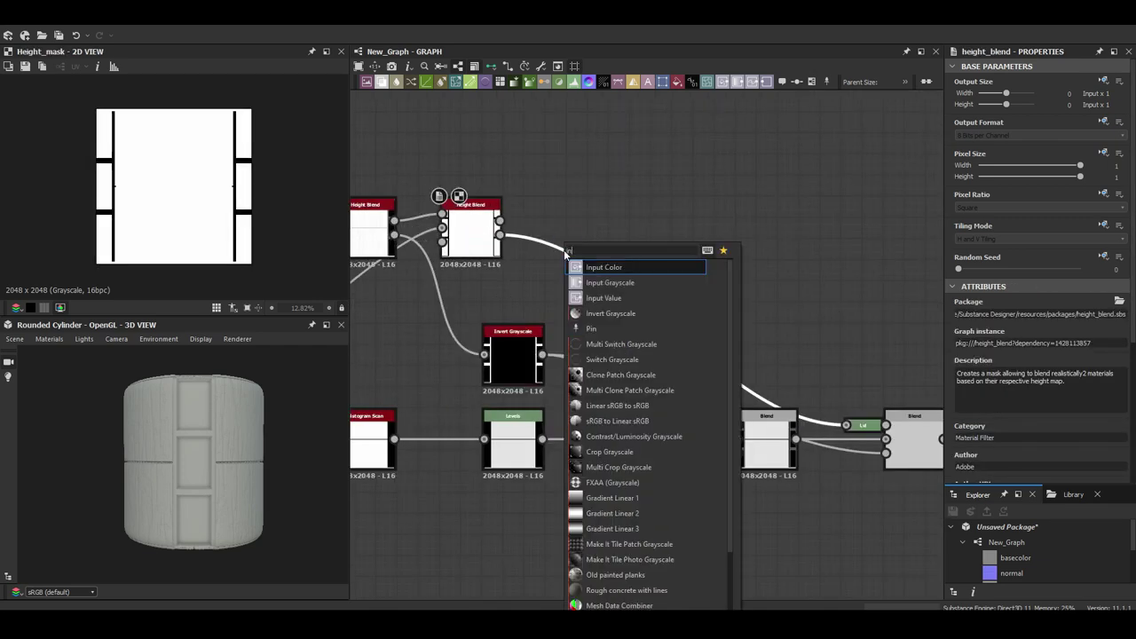
key("Escape")
left_click_drag(500, 235, 690, 343)
scroll(540, 256, "down", 2)
scroll(603, 324, "down", 2)
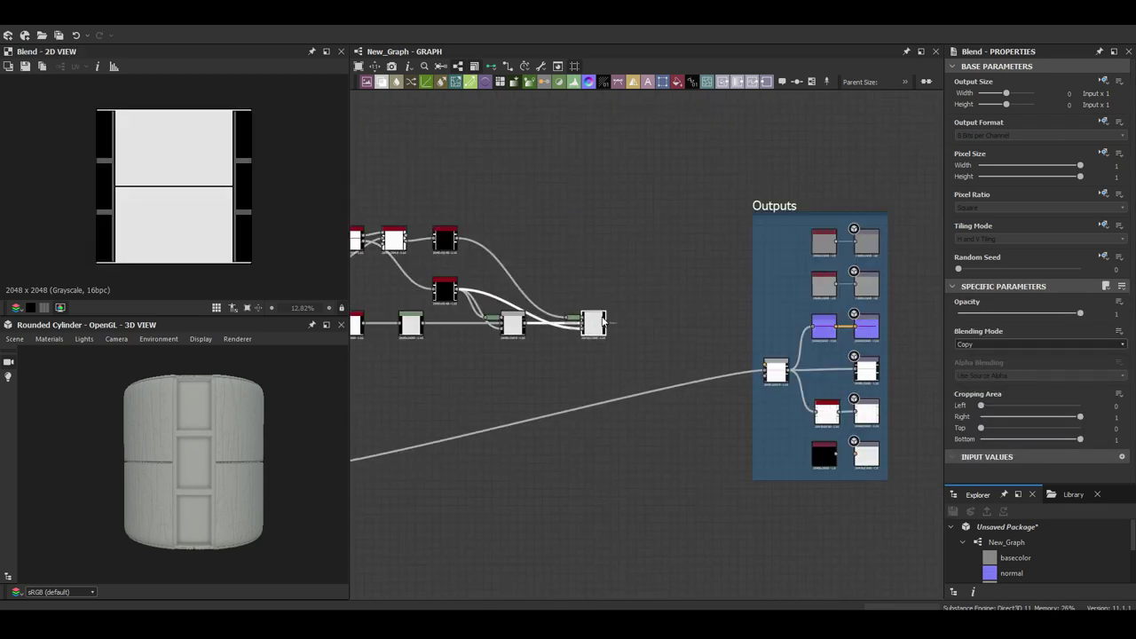
Step: Preview the height blend mask and the Histogram Scan result
double_click(445, 290)
scroll(533, 267, "up", 2)
scroll(497, 291, "up", 4)
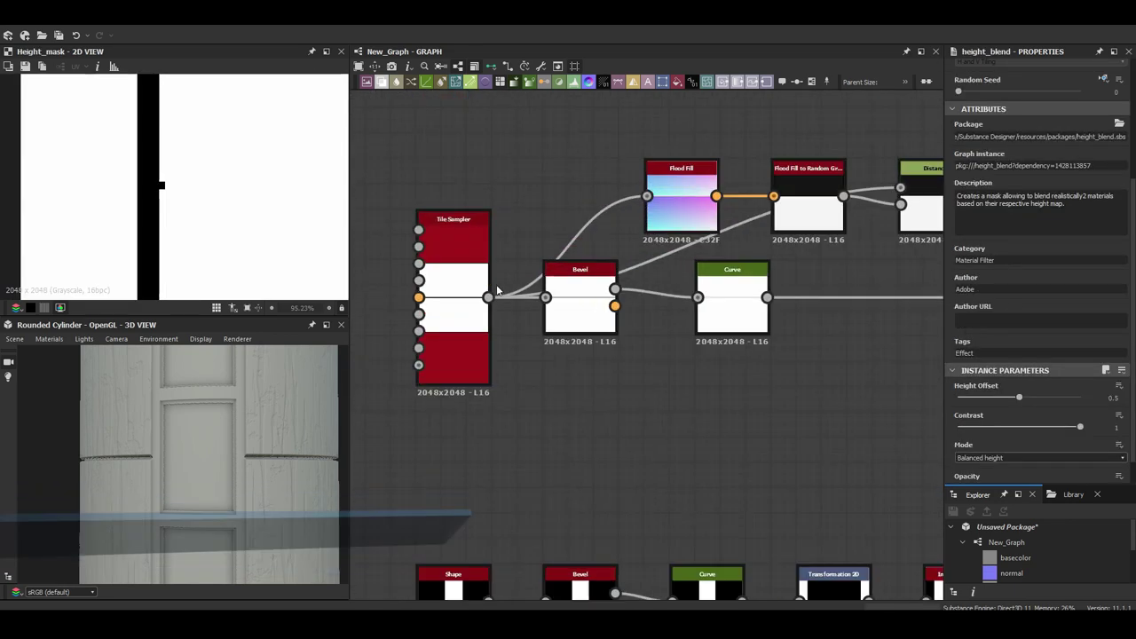
scroll(497, 291, "down", 3)
double_click(621, 292)
scroll(616, 254, "up", 3)
scroll(616, 254, "down", 2)
scroll(542, 263, "up", 2)
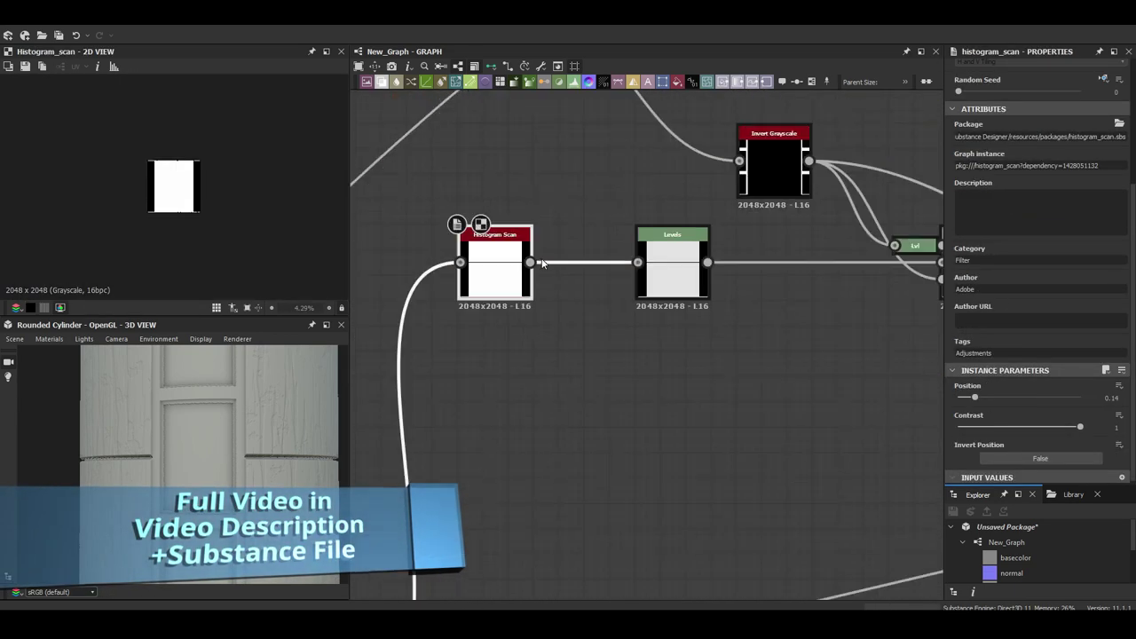
scroll(543, 264, "down", 3)
scroll(542, 264, "up", 3)
Step: Add a Shape node feeding the Levels, then preview the Levels and Blend outputs
left_click_drag(600, 236, 530, 313)
left_click(555, 263)
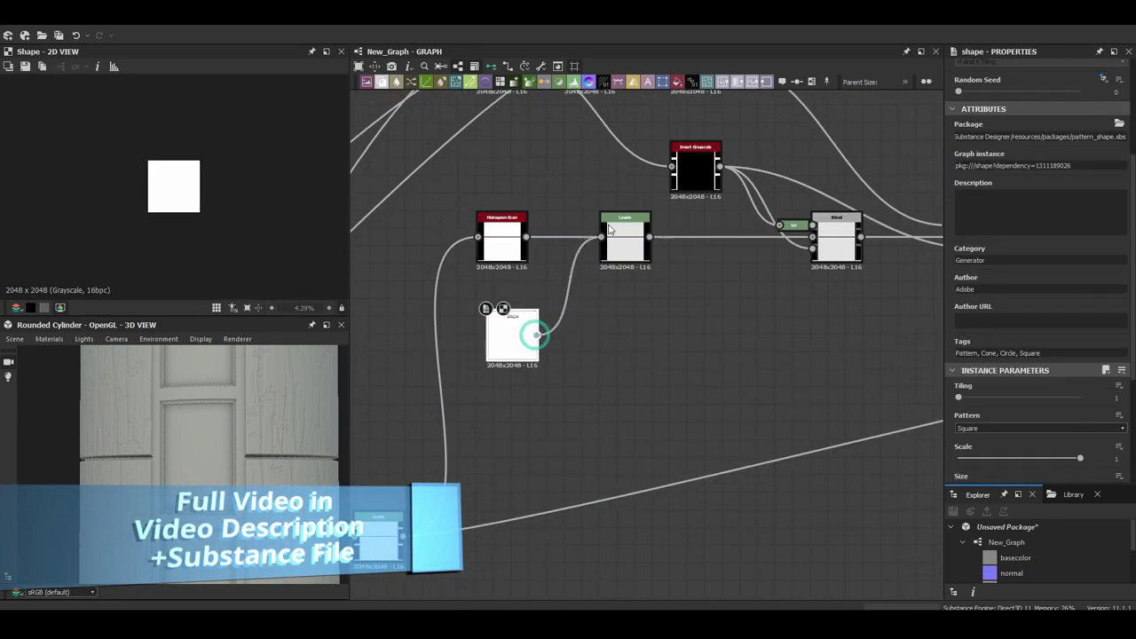
double_click(609, 229)
scroll(609, 229, "down", 3)
double_click(736, 259)
scroll(736, 259, "up", 3)
Step: Bring the Blend node into view and inspect the stacked window panels
middle_click_drag(880, 266, 645, 293)
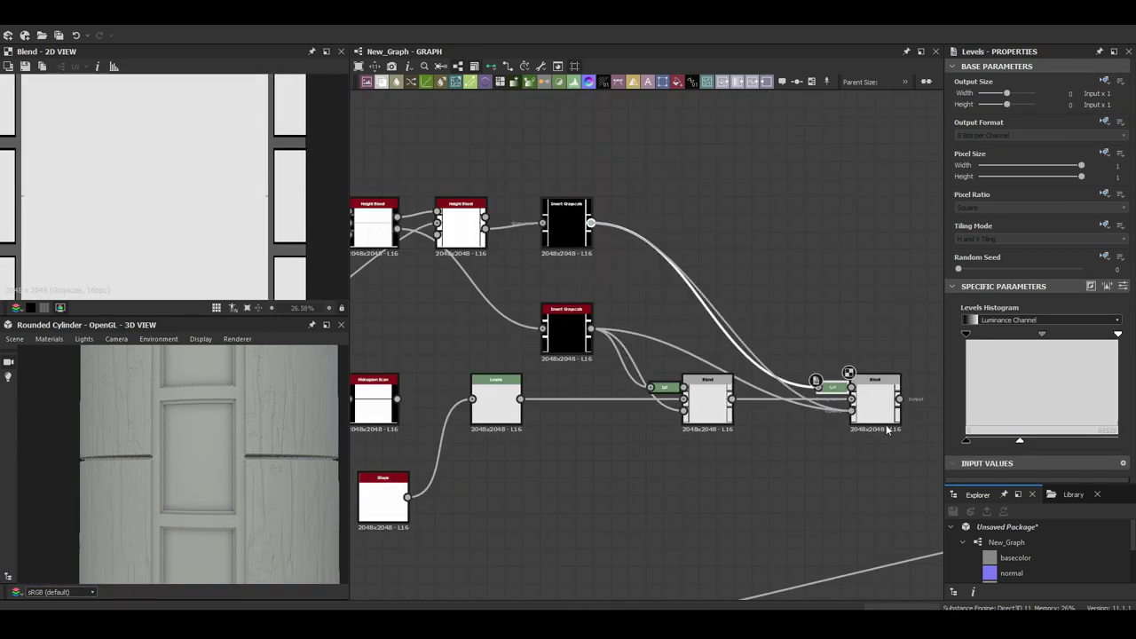
scroll(887, 429, "down", 5)
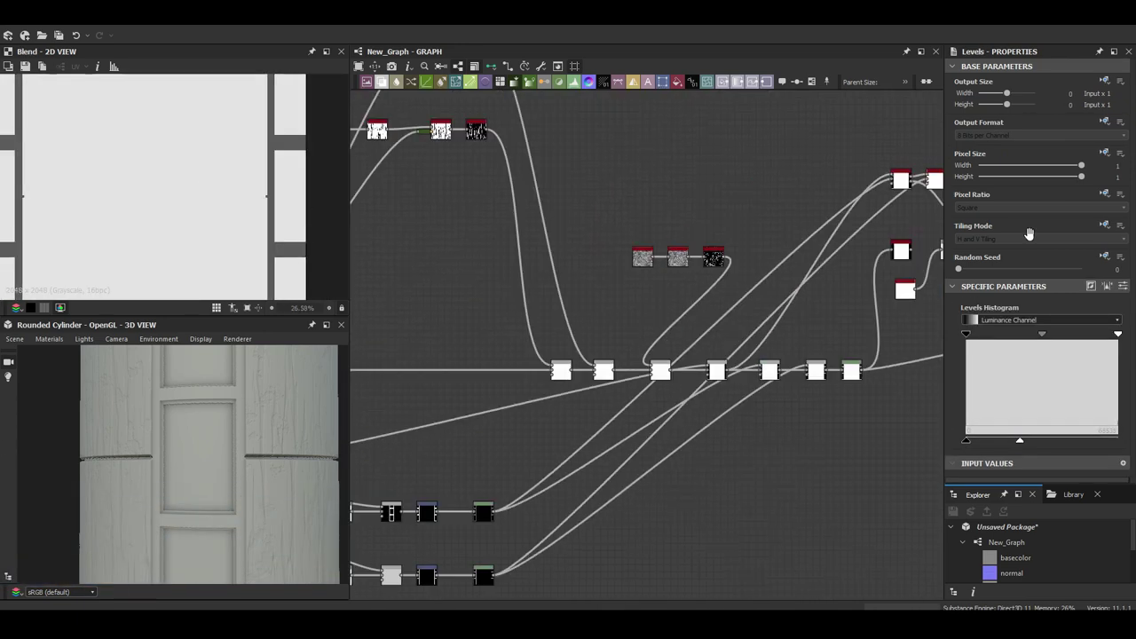
scroll(650, 278, "up", 5)
left_click(643, 348)
scroll(643, 349, "up", 5)
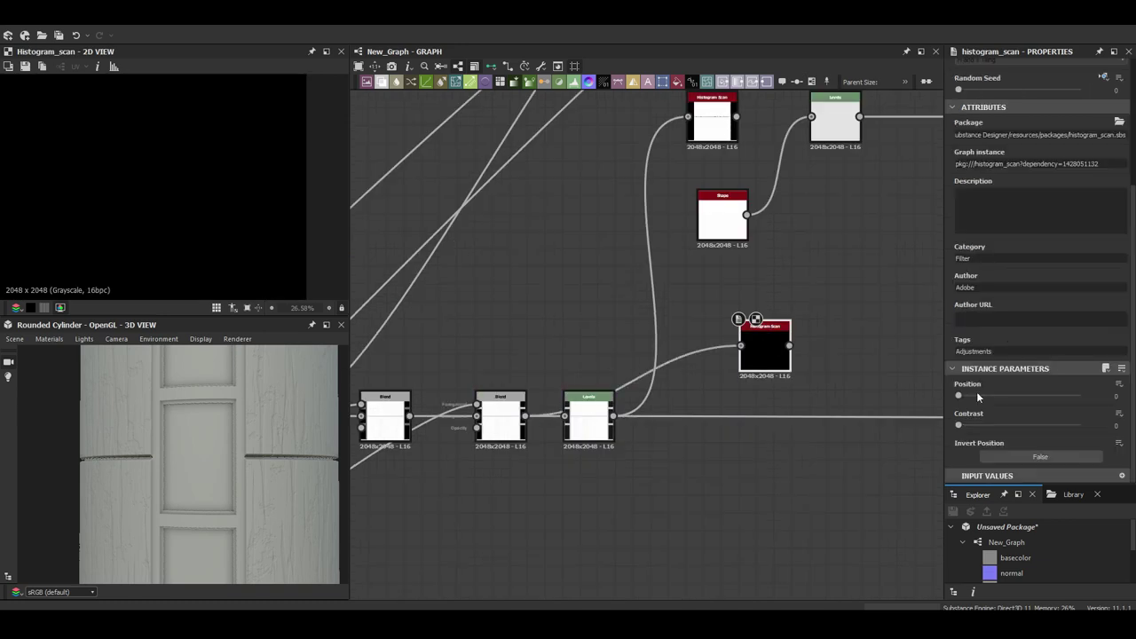
scroll(754, 323, "down", 5)
scroll(773, 307, "up", 5)
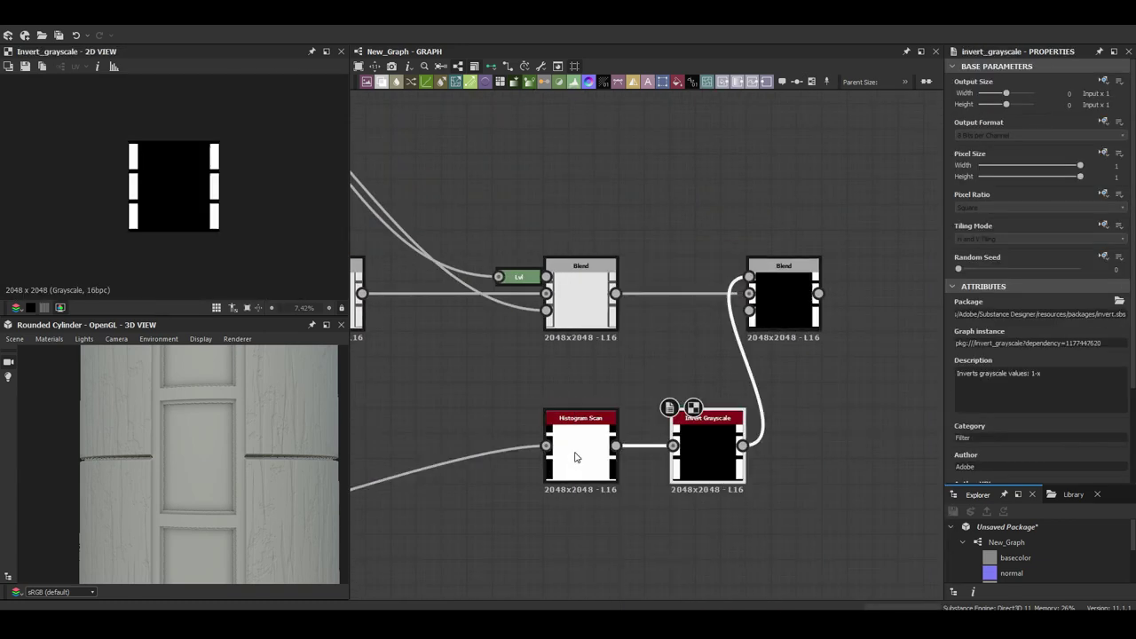
scroll(784, 306, "down", 5)
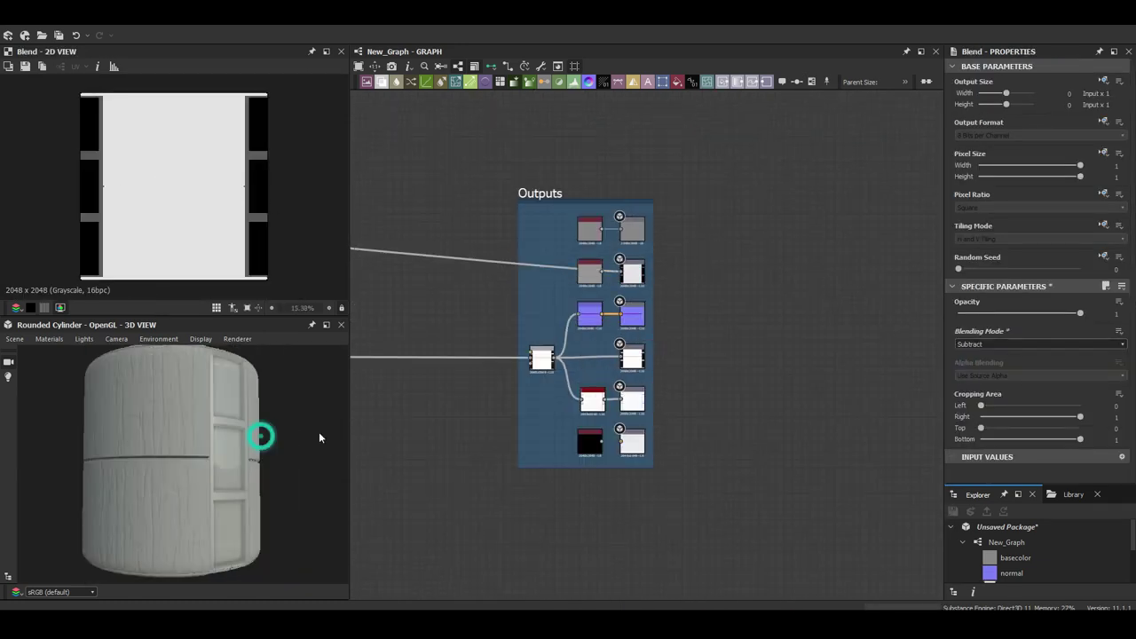
scroll(272, 416, "up", 5)
scroll(216, 473, "down", 5)
scroll(216, 473, "up", 3)
Step: Adjust the Fractal Sum Base roughness and Min/Max levels for broader noise
scroll(198, 406, "up", 2)
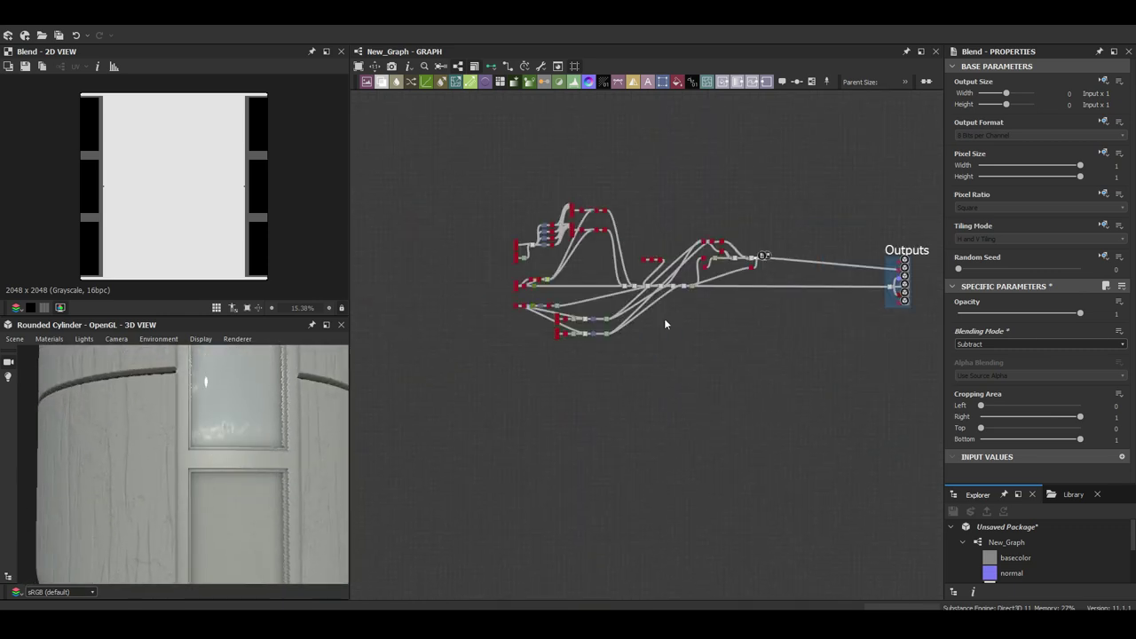
scroll(239, 480, "down", 3)
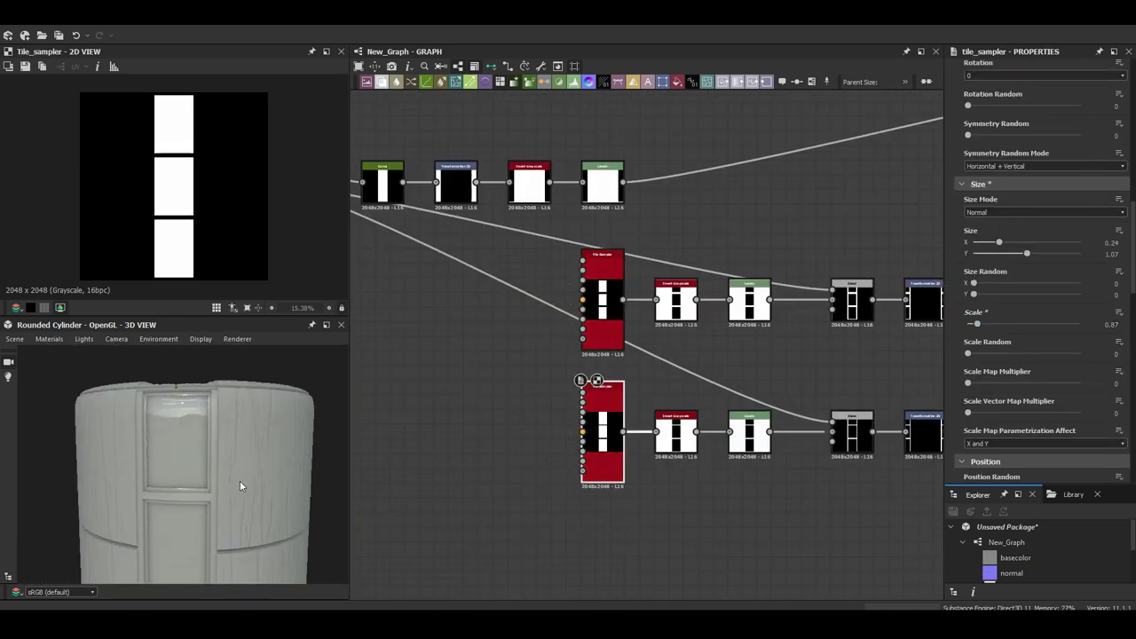
scroll(240, 480, "up", 3)
scroll(622, 355, "down", 2)
middle_click_drag(532, 267, 495, 212)
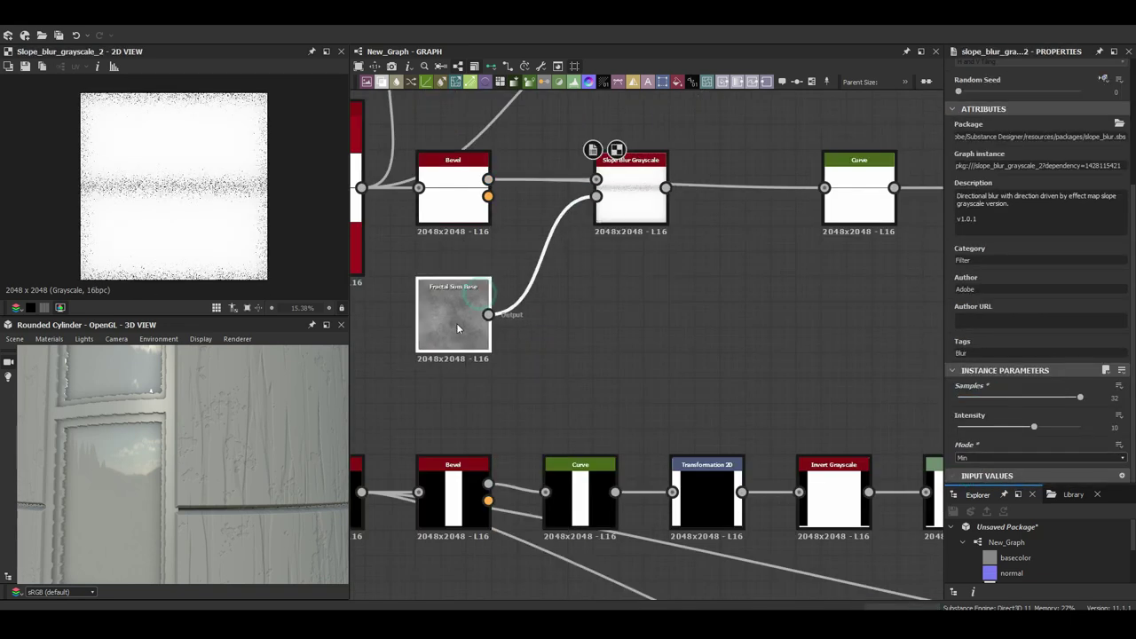
left_click(457, 329)
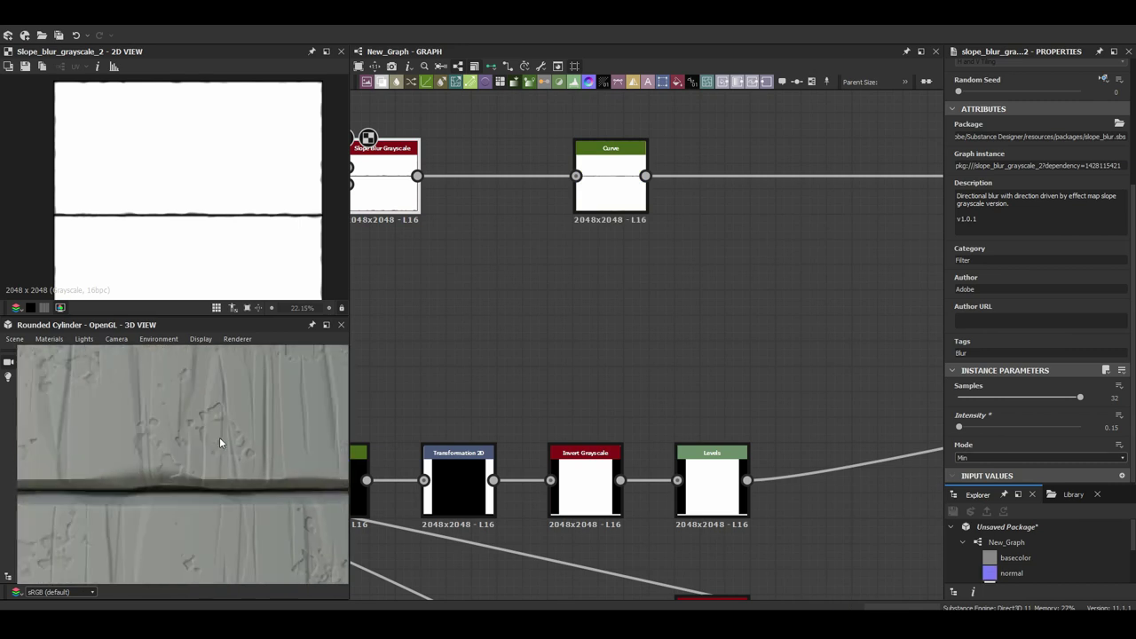
left_click_drag(984, 399, 988, 398)
scroll(1018, 456, "down", 1)
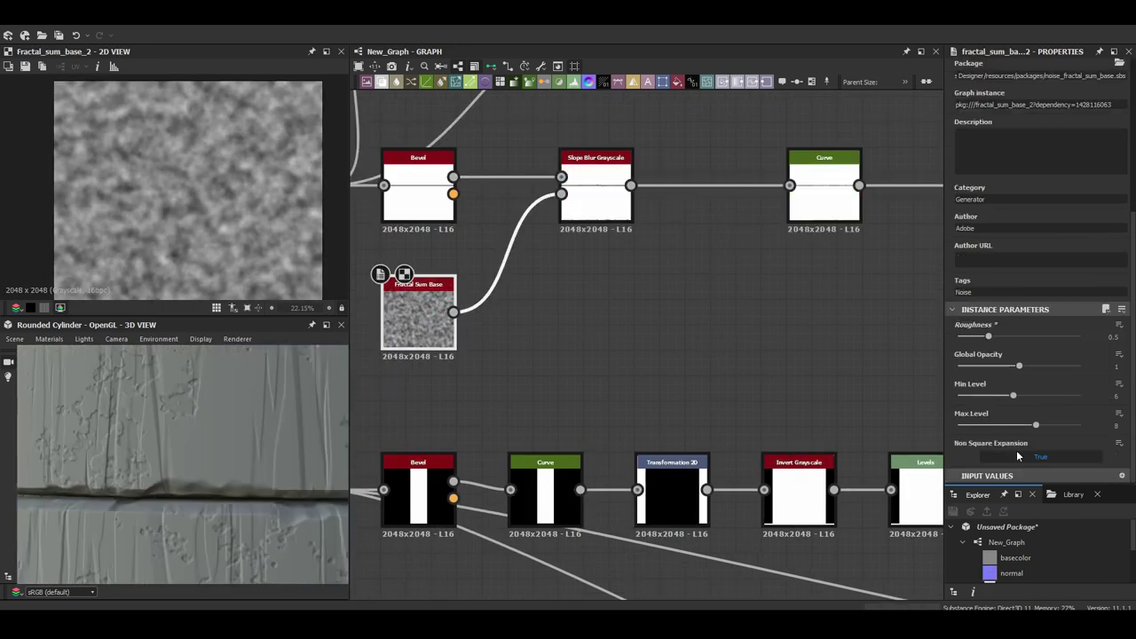
mouse_move(1057, 428)
left_mouse_down()
mouse_move(1025, 425)
mouse_move(1045, 396)
left_mouse_up()
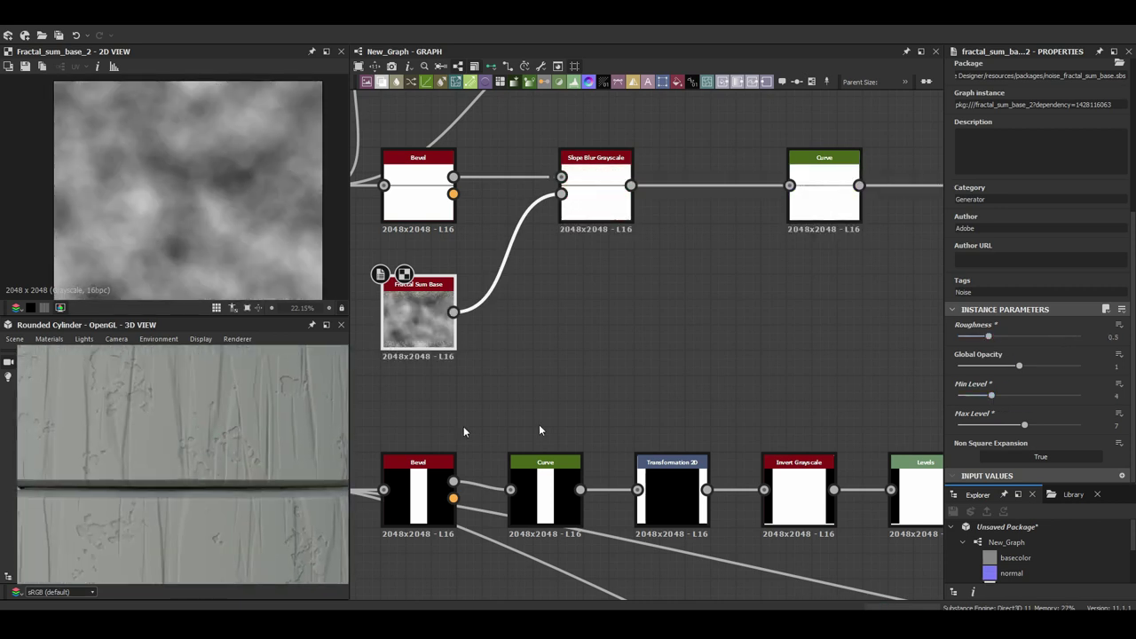
Step: Lower the Slope Blur Grayscale intensity to 0.77 and check the frame edges on the cylinder
left_click(596, 203)
left_click_drag(966, 430, 963, 428)
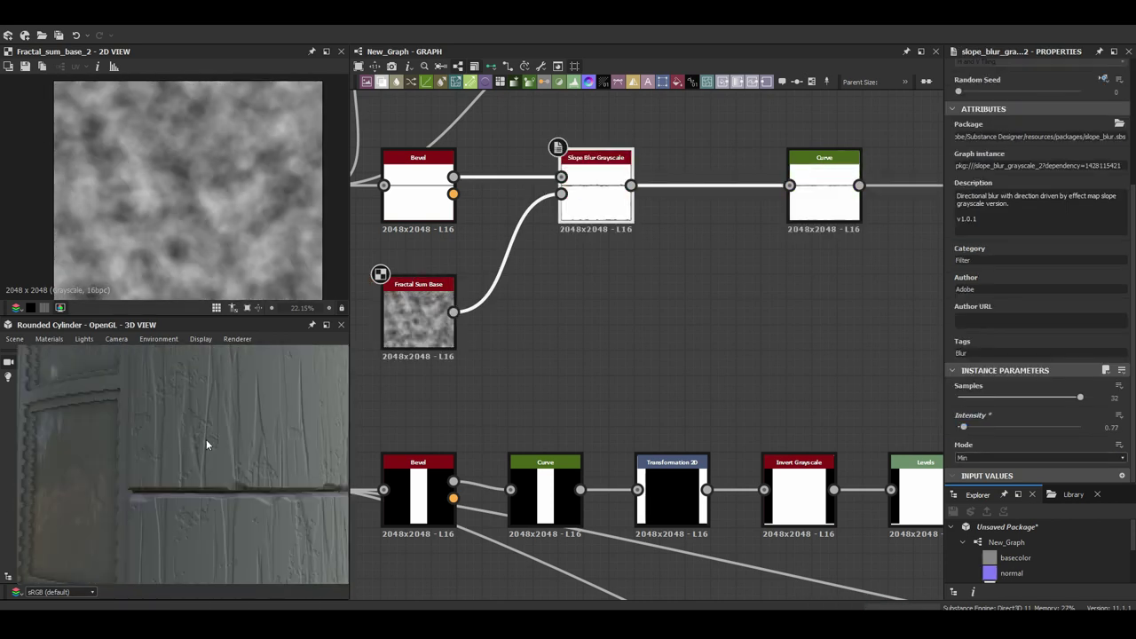
scroll(443, 336, "down", 3)
middle_click_drag(444, 338, 388, 380)
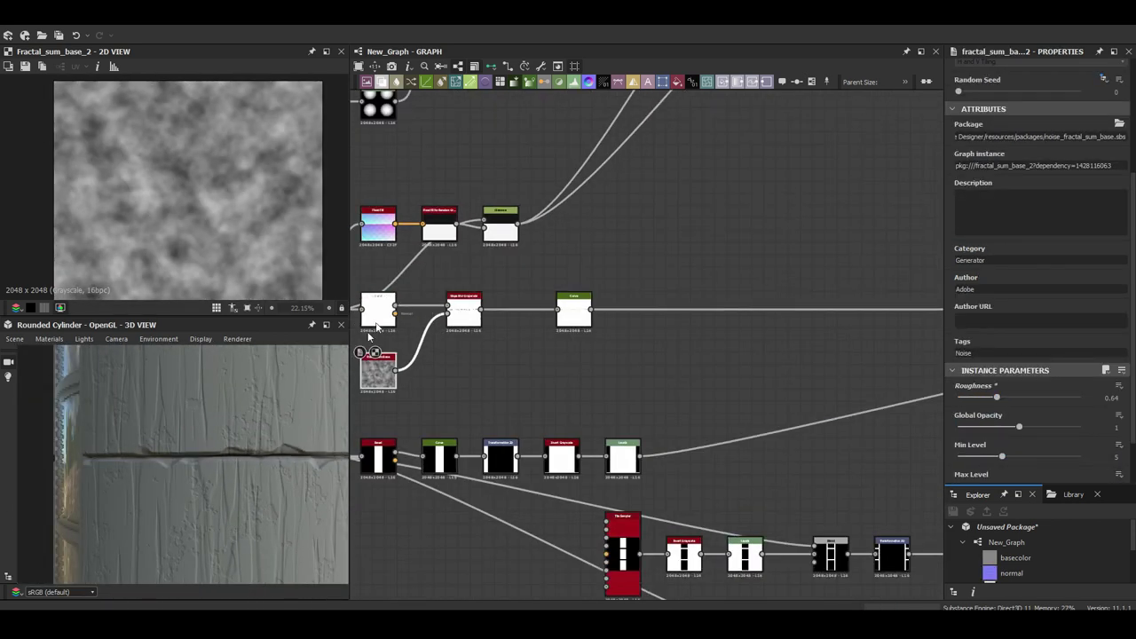
left_click_drag(173, 448, 160, 452)
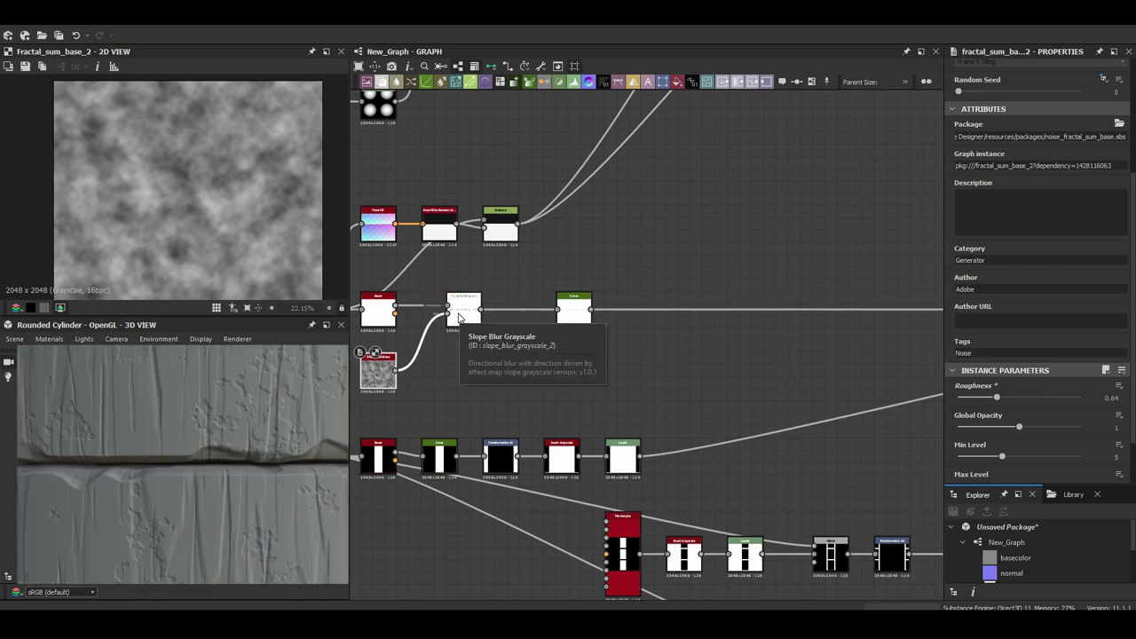
scroll(1021, 355, "down", 2)
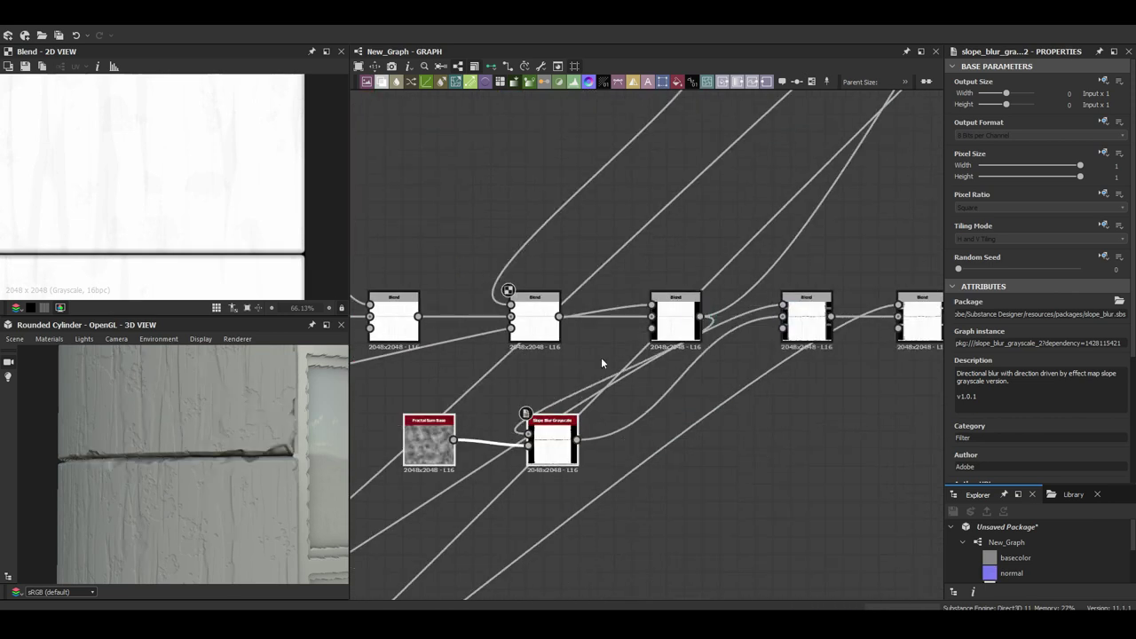
Step: Lower the second Fractal Sum Base roughness and fine-tune its Min Level
scroll(1008, 394, "down", 5)
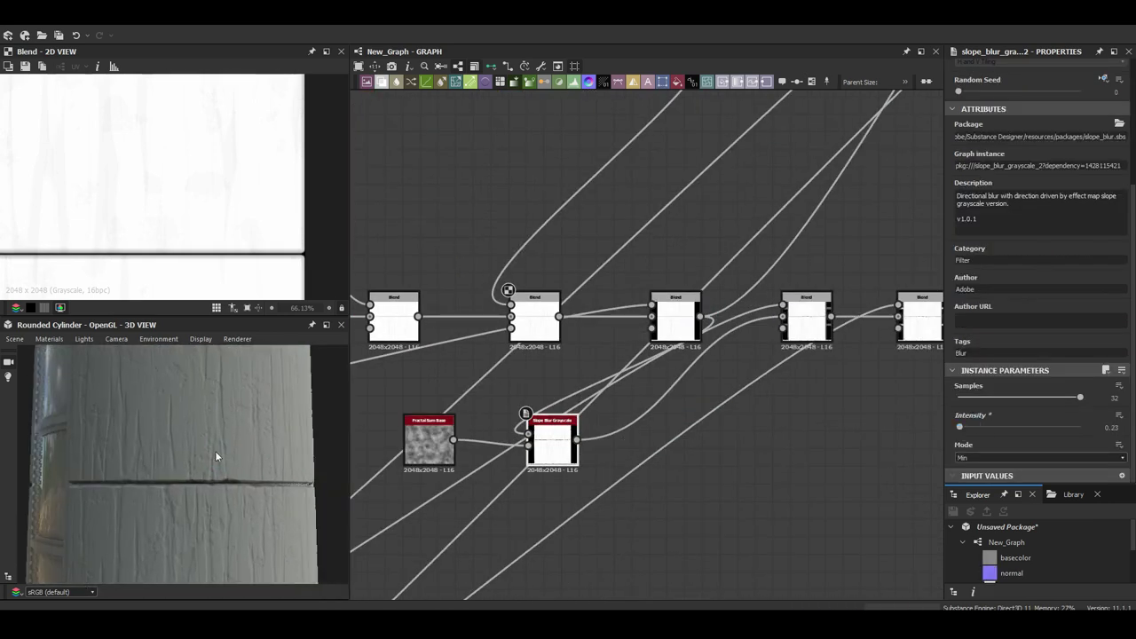
left_click(429, 439)
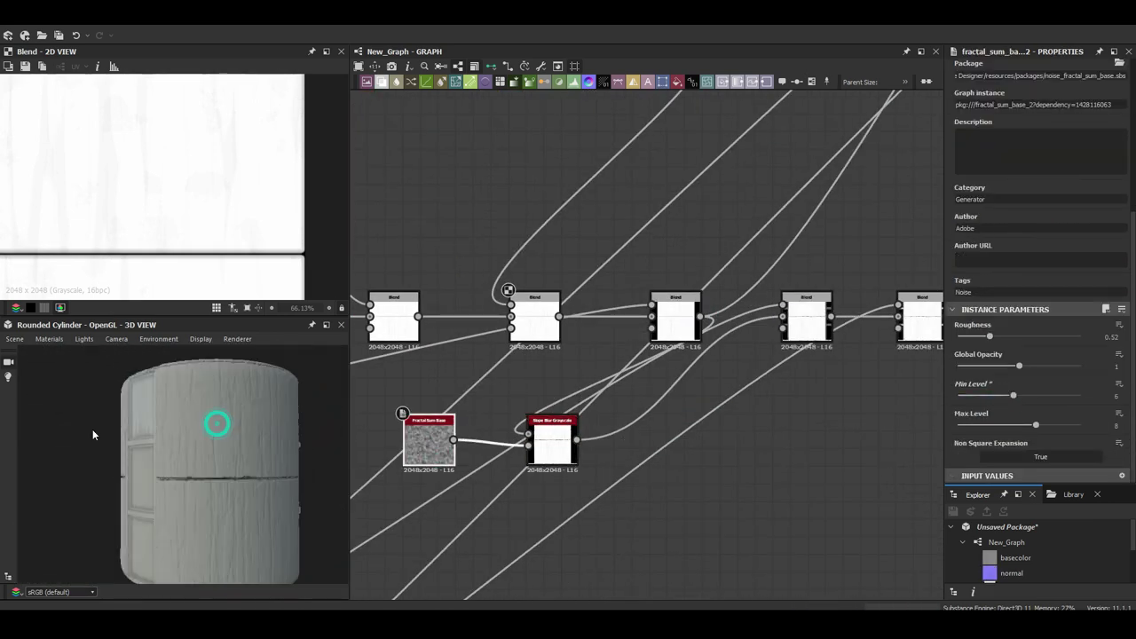
left_click_drag(1004, 338, 972, 338)
left_click_drag(1013, 396, 1027, 397)
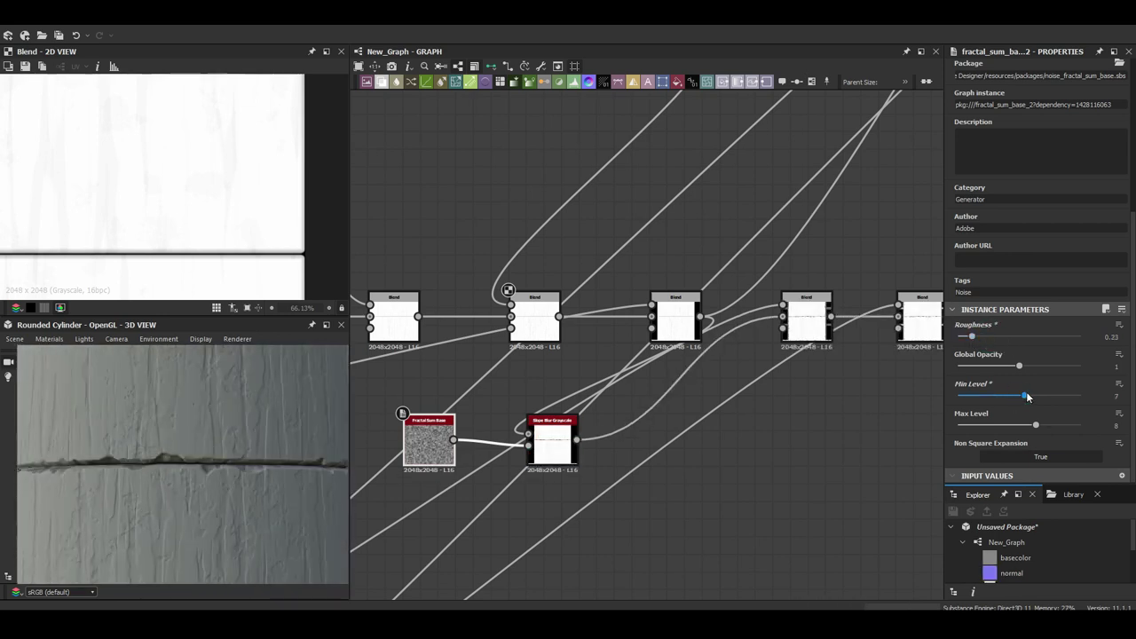
left_click_drag(981, 338, 992, 337)
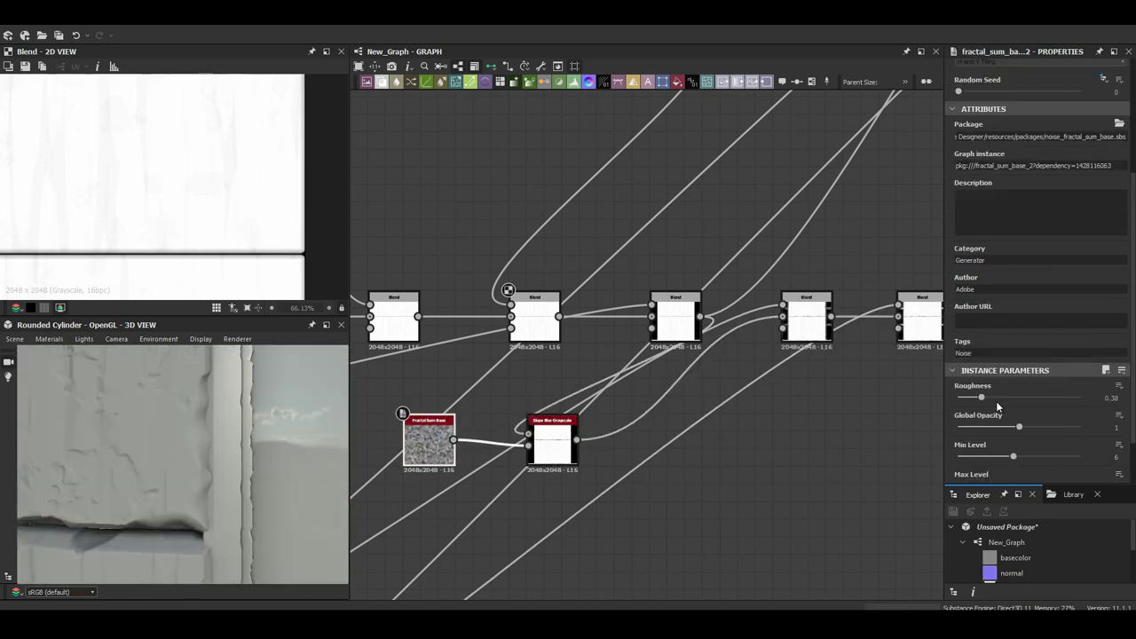
left_click_drag(1013, 396, 1006, 397)
mouse_move(133, 458)
left_mouse_down()
mouse_move(145, 431)
mouse_move(233, 466)
left_mouse_up()
Step: Set the Slope Blur Grayscale intensity to 0.3 and view the cylinder's window strip
left_click(550, 442)
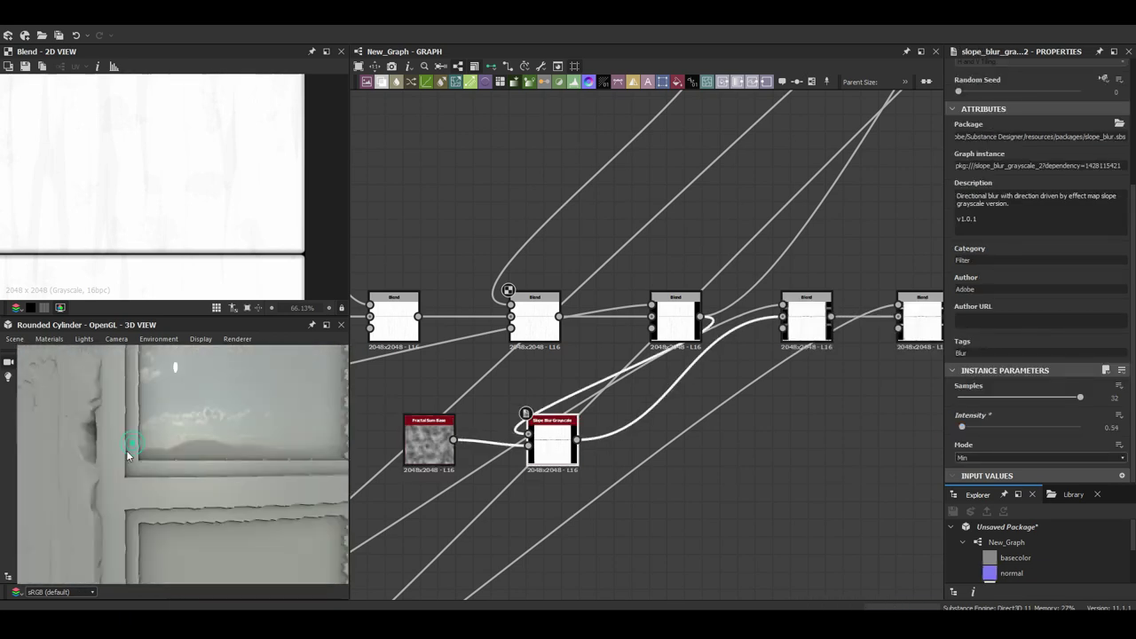
type("0.3")
key("Return")
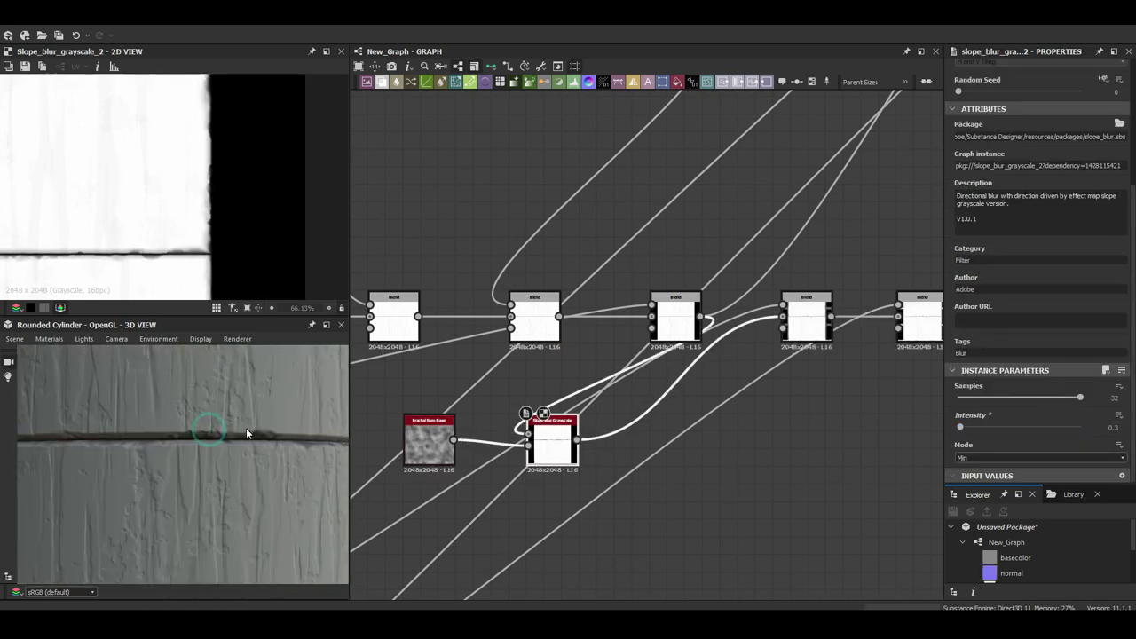
scroll(568, 316, "down", 3)
scroll(476, 371, "up", 1)
middle_click_drag(477, 371, 633, 364)
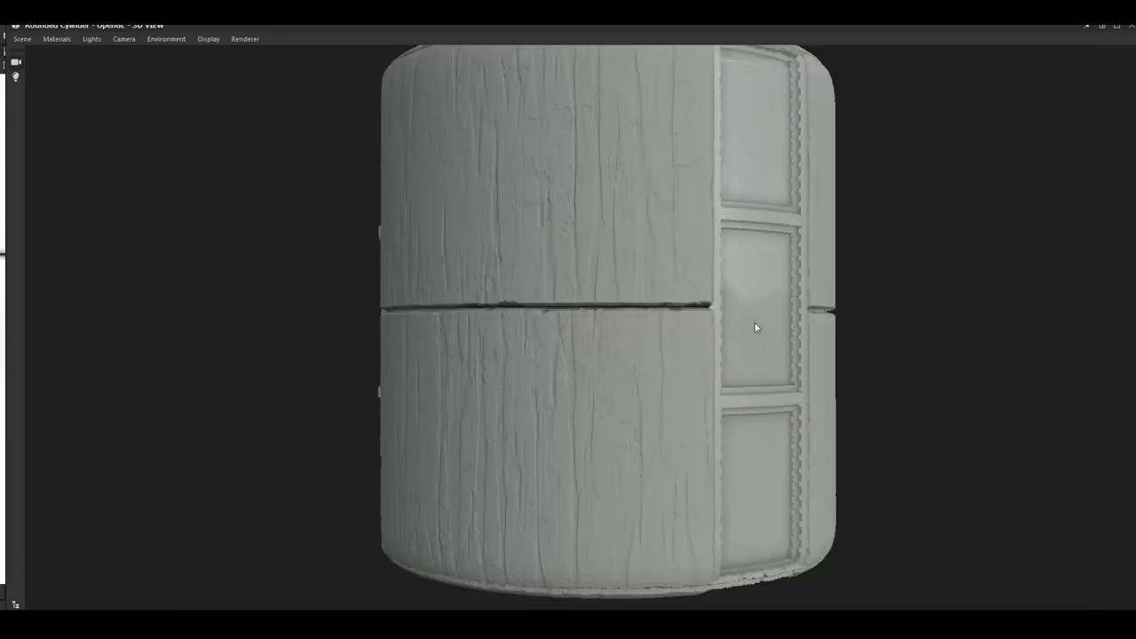
mouse_move(754, 323)
left_mouse_down()
mouse_move(556, 323)
mouse_move(611, 342)
left_mouse_up()
Step: Restore the docked layout, open the material's tessellation settings, and orbit the cylinder
scroll(657, 334, "up", 3)
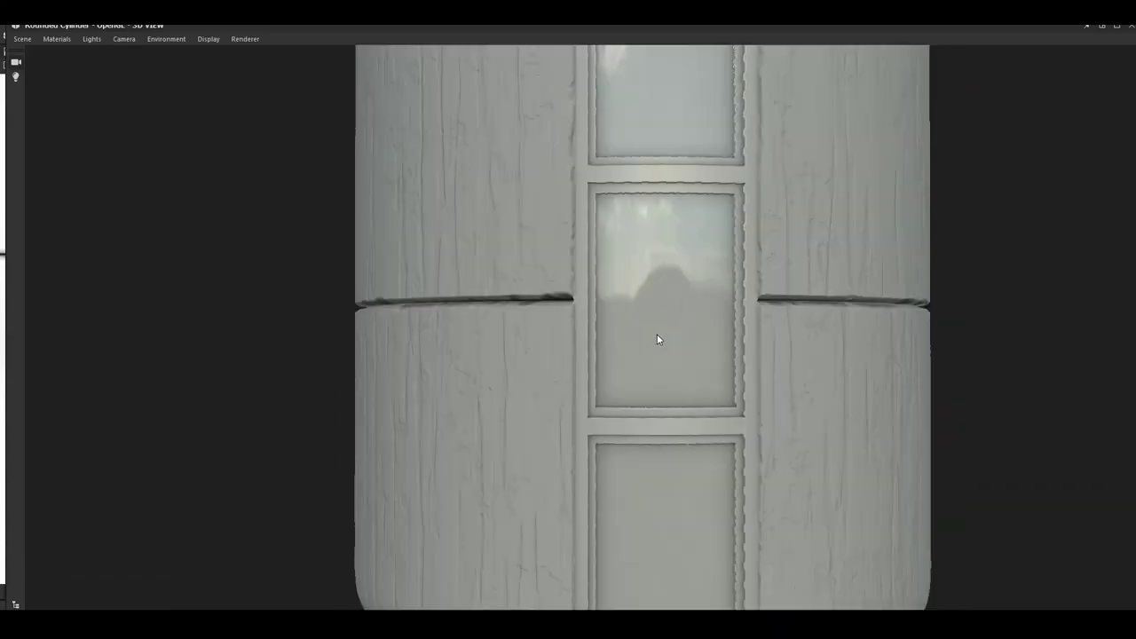
left_click(1101, 25)
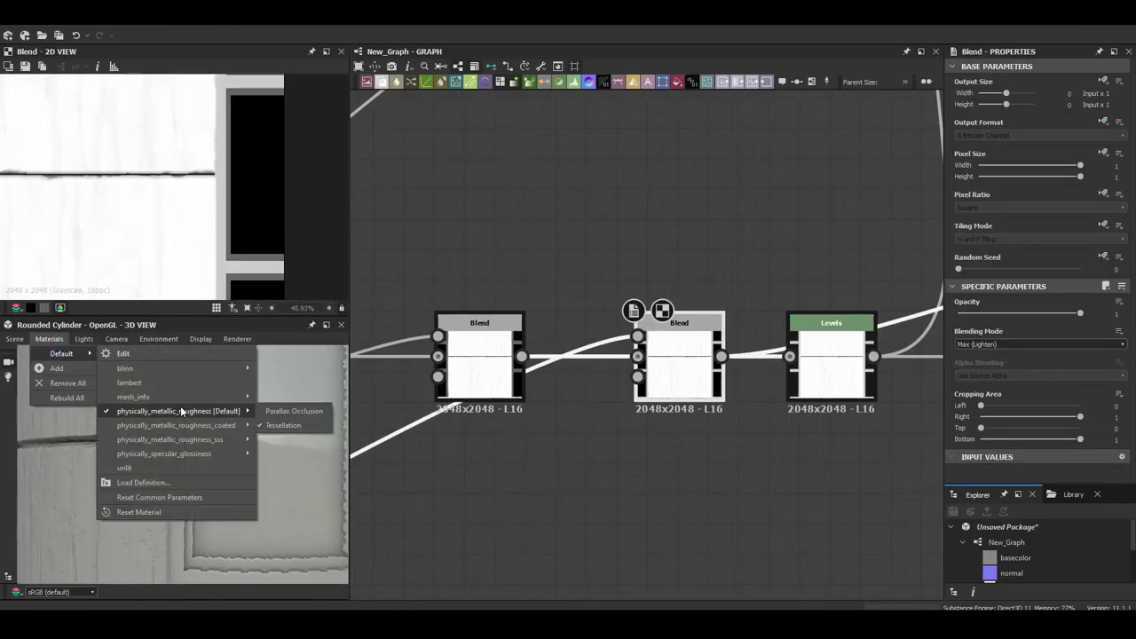
left_click(180, 411)
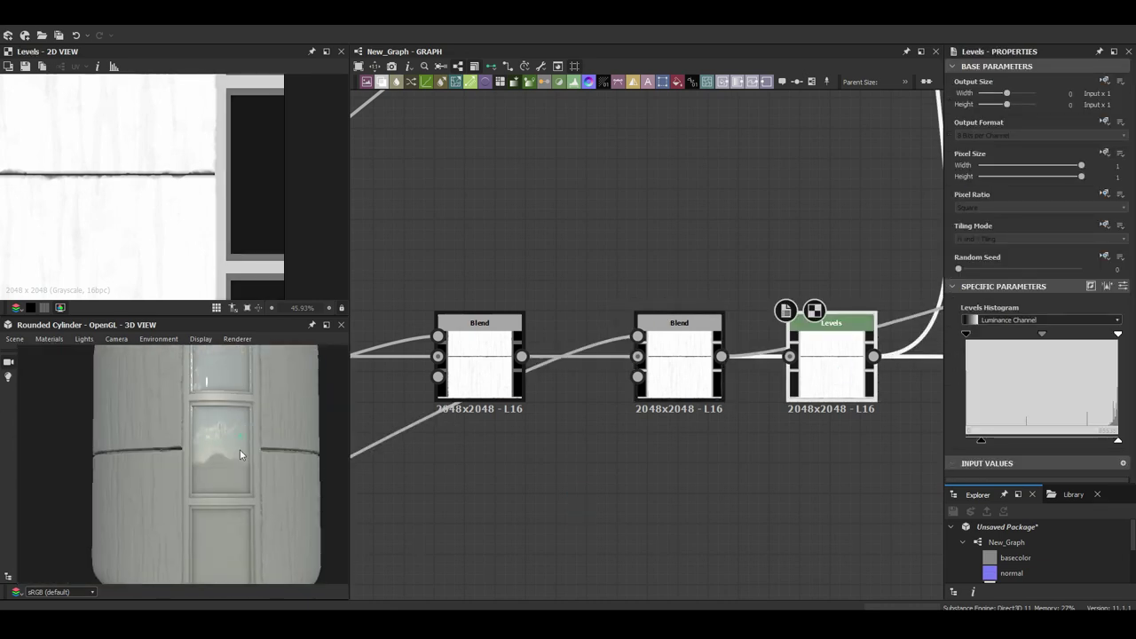
scroll(233, 435, "down", 3)
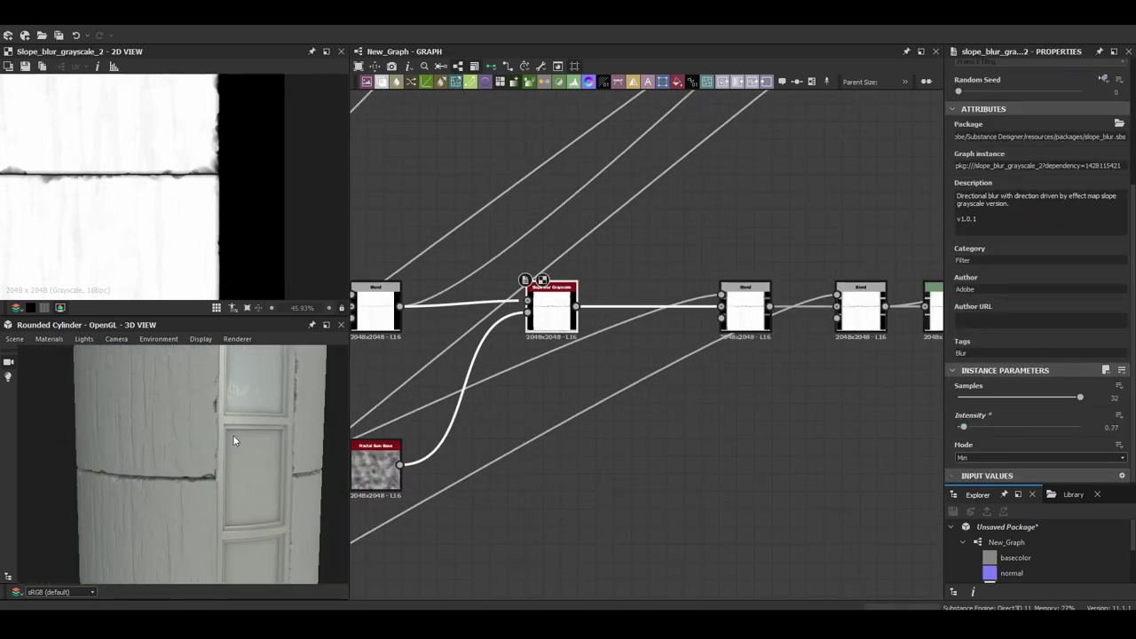
left_click_drag(233, 436, 211, 444)
scroll(211, 444, "up", 3)
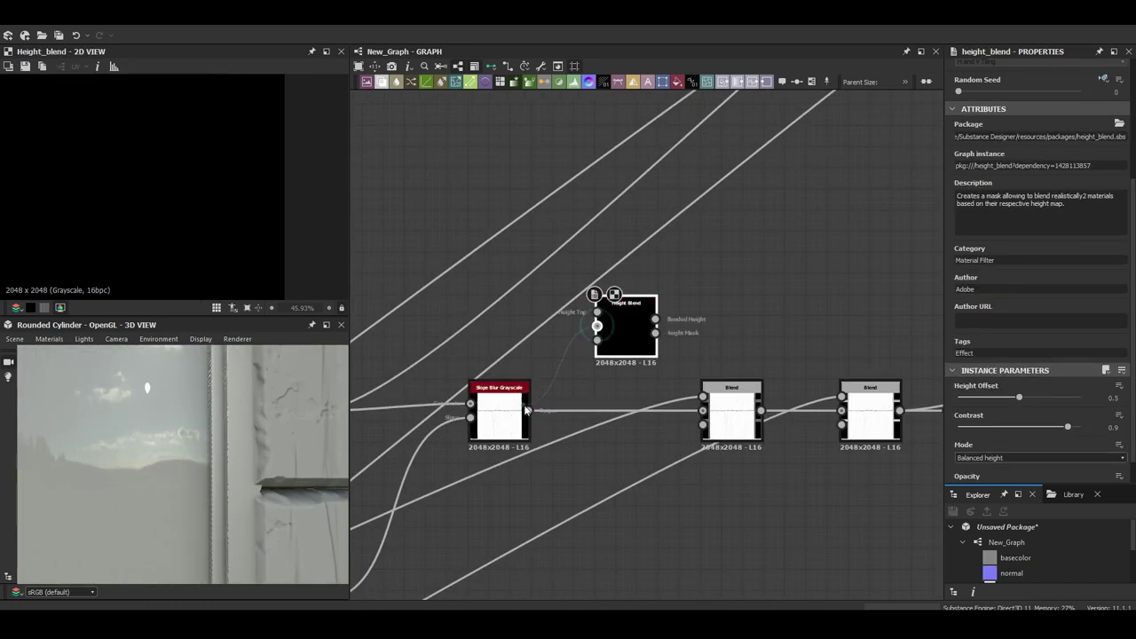
left_click_drag(525, 410, 528, 410)
left_click_drag(655, 320, 737, 261)
left_click(763, 261)
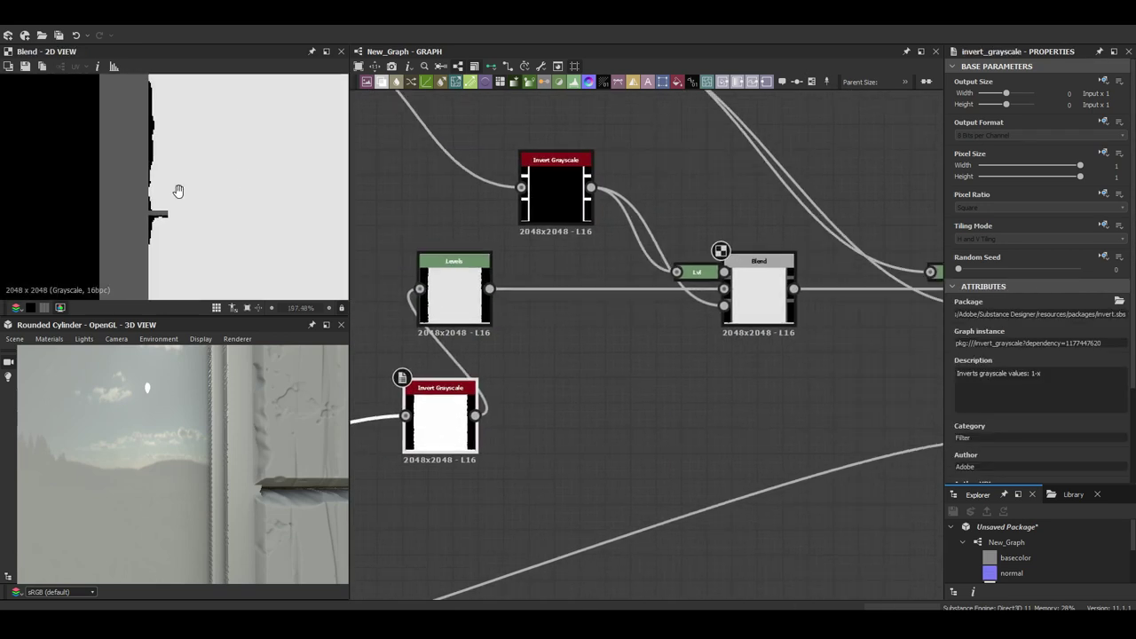
left_click(453, 293)
left_click(972, 441)
left_click(759, 293)
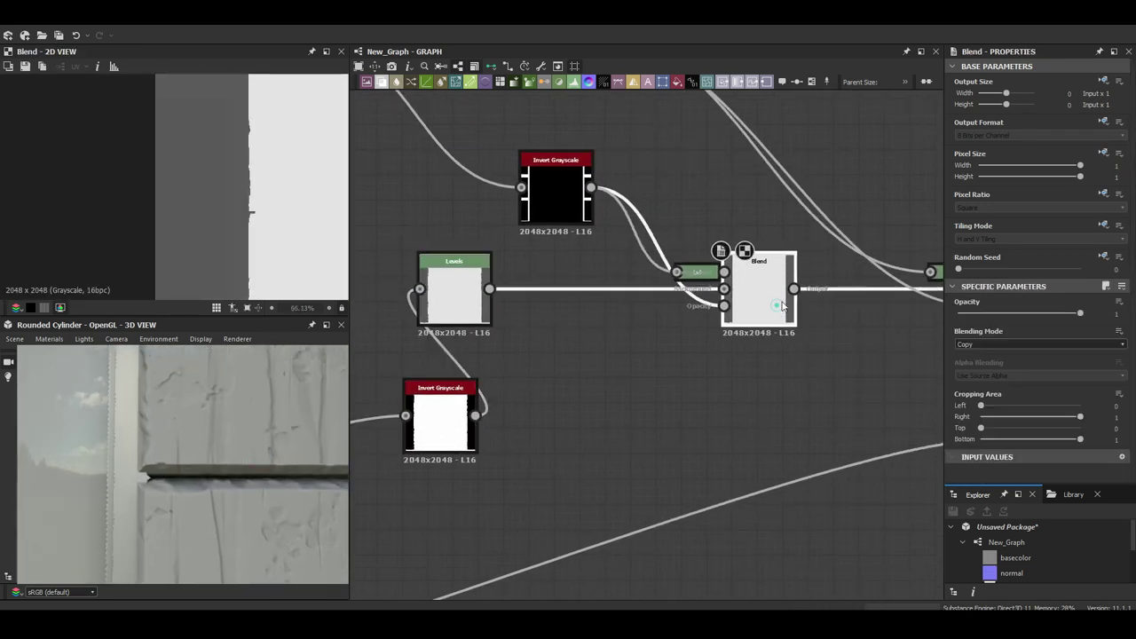
scroll(556, 285, "down", 3)
scroll(565, 330, "down", 2)
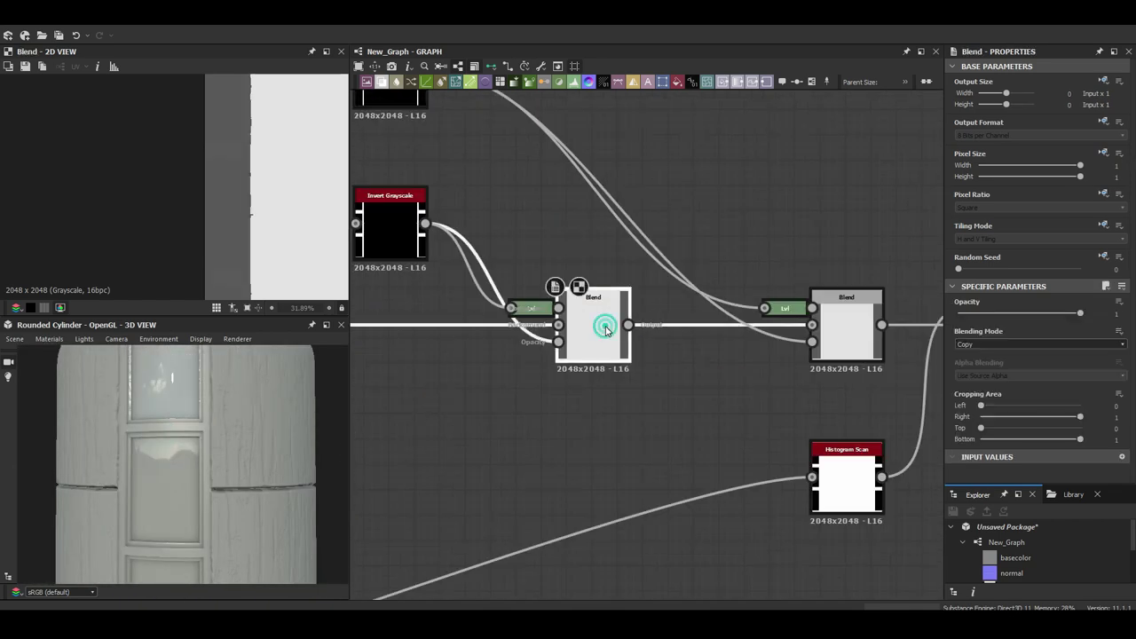
left_click(507, 178)
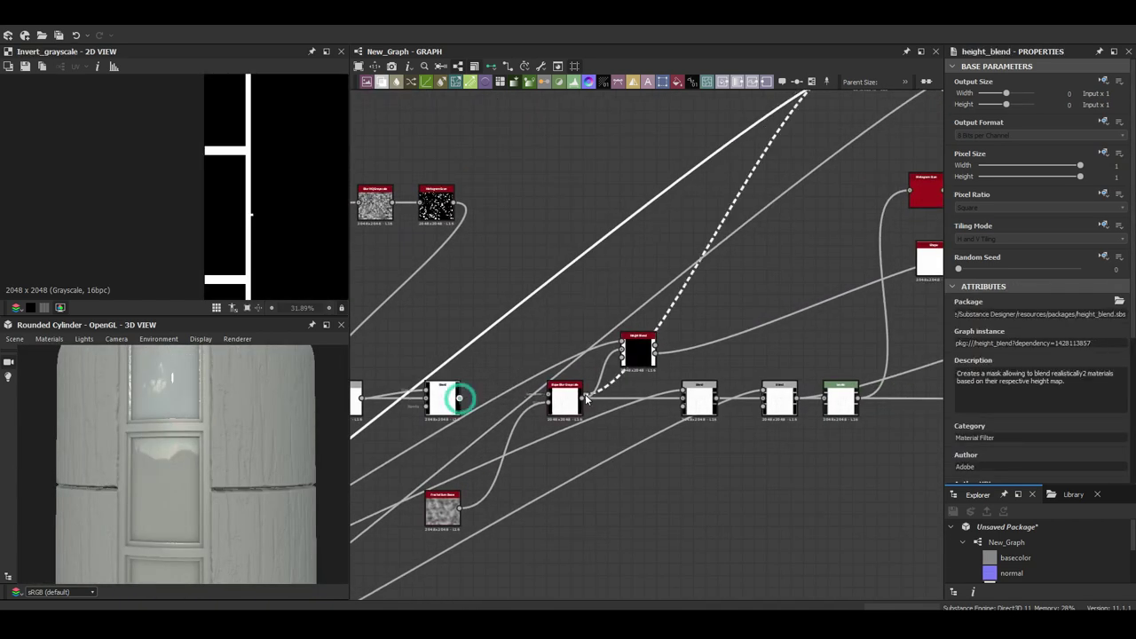
scroll(256, 387, "up", 3)
left_click_drag(256, 388, 295, 389)
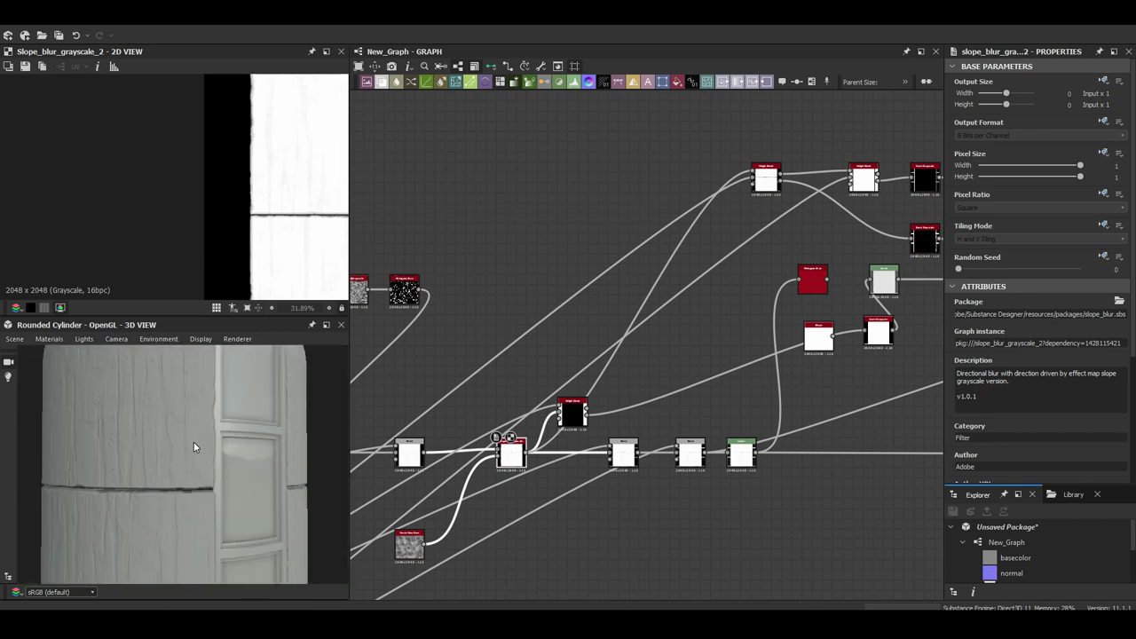
scroll(283, 472, "up", 3)
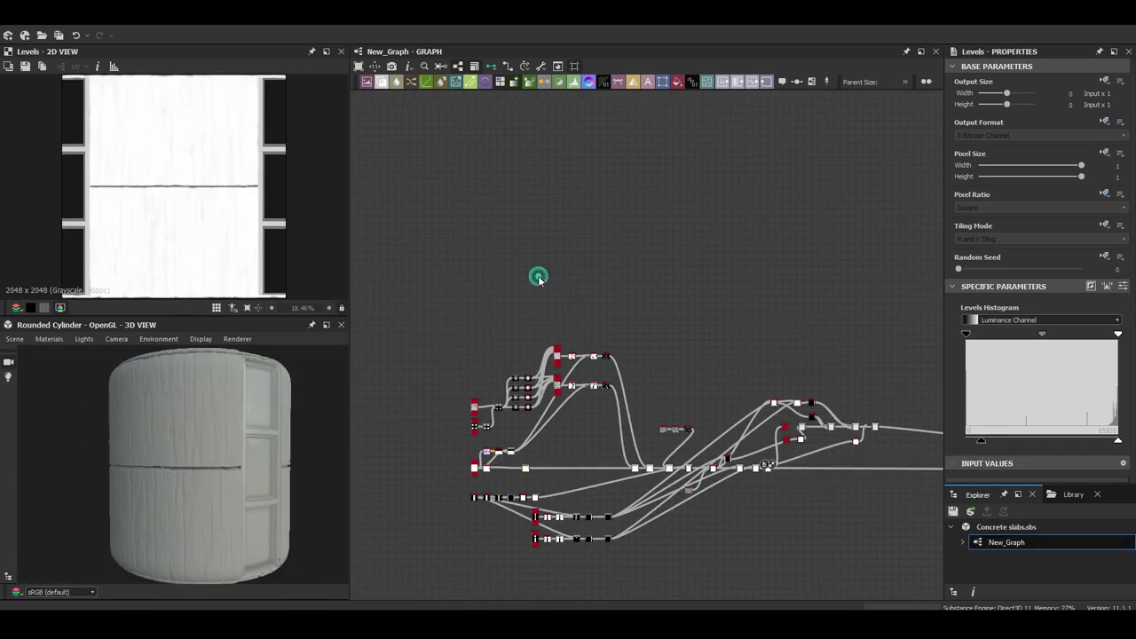
Step: Switch the Shape to a Disc, scale it down slightly and narrow it into an ellipse
left_click(975, 393)
left_click(975, 404)
left_click_drag(1079, 422, 1069, 423)
left_click_drag(1079, 452, 1032, 453)
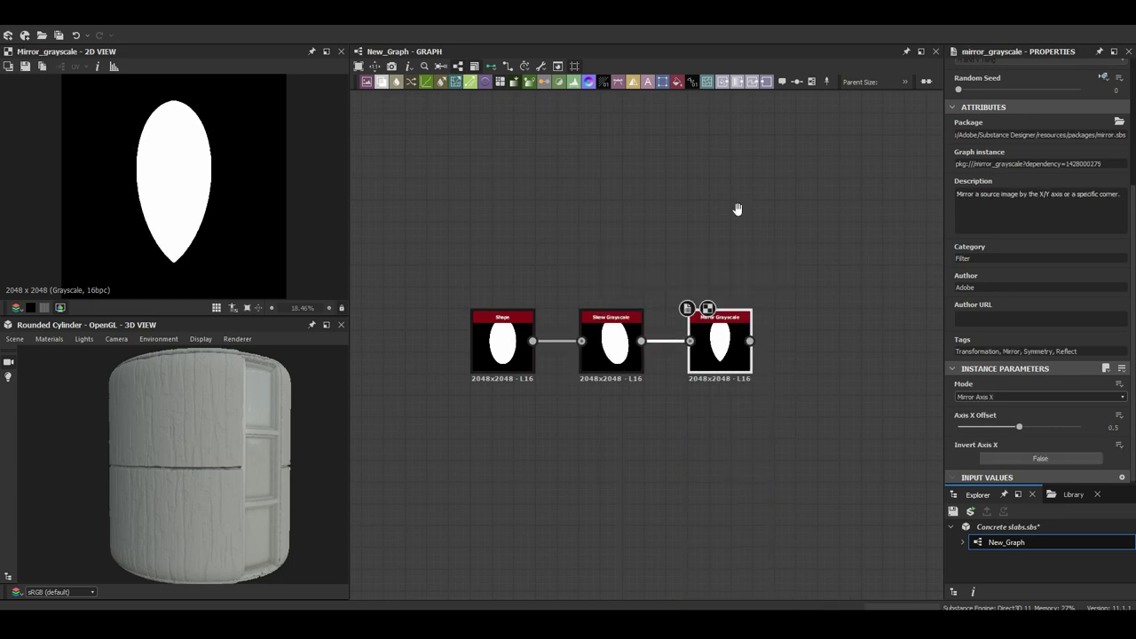
Step: Add a Non Uniform Blur after the mirrored shape and show the transform in the 2D view
key("space")
left_click(559, 276)
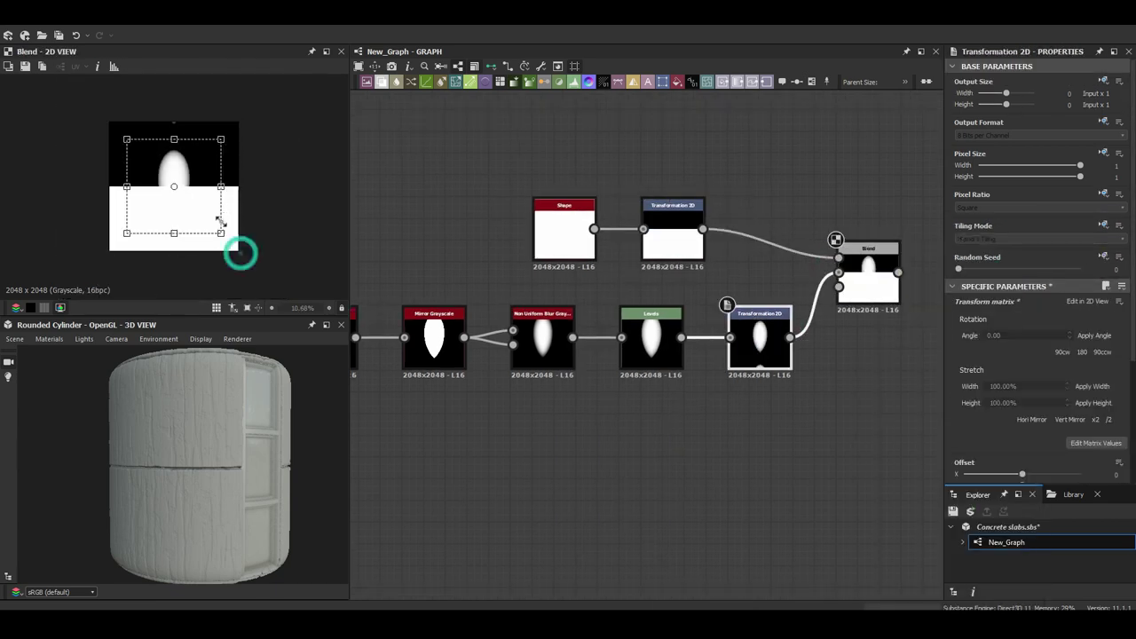
left_click(746, 344)
left_click(198, 222)
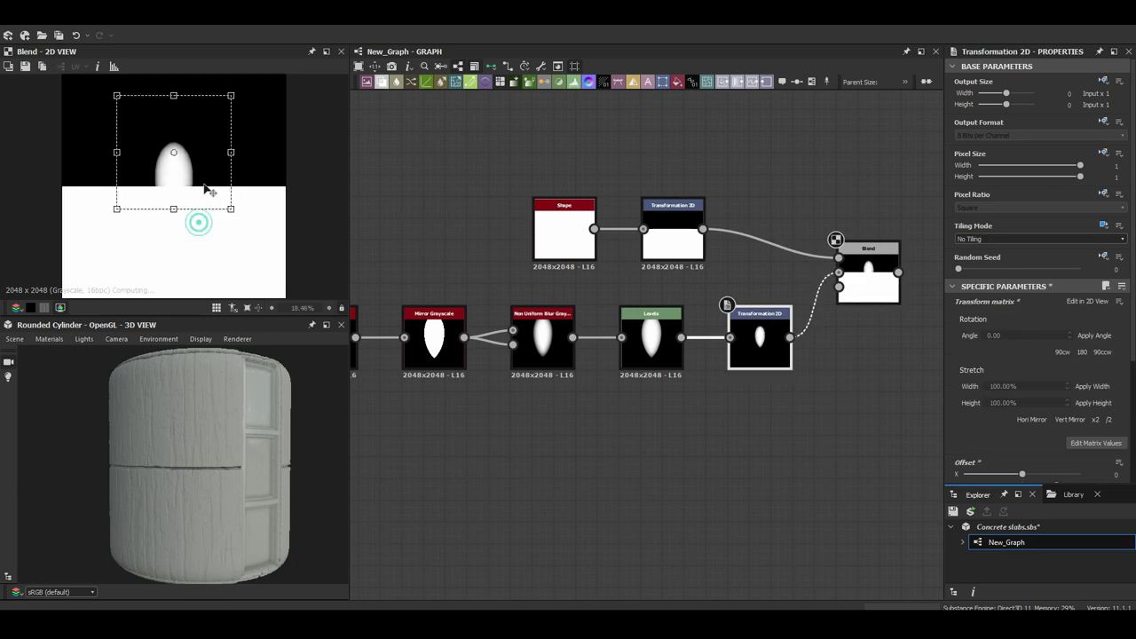
scroll(217, 161, "up", 3)
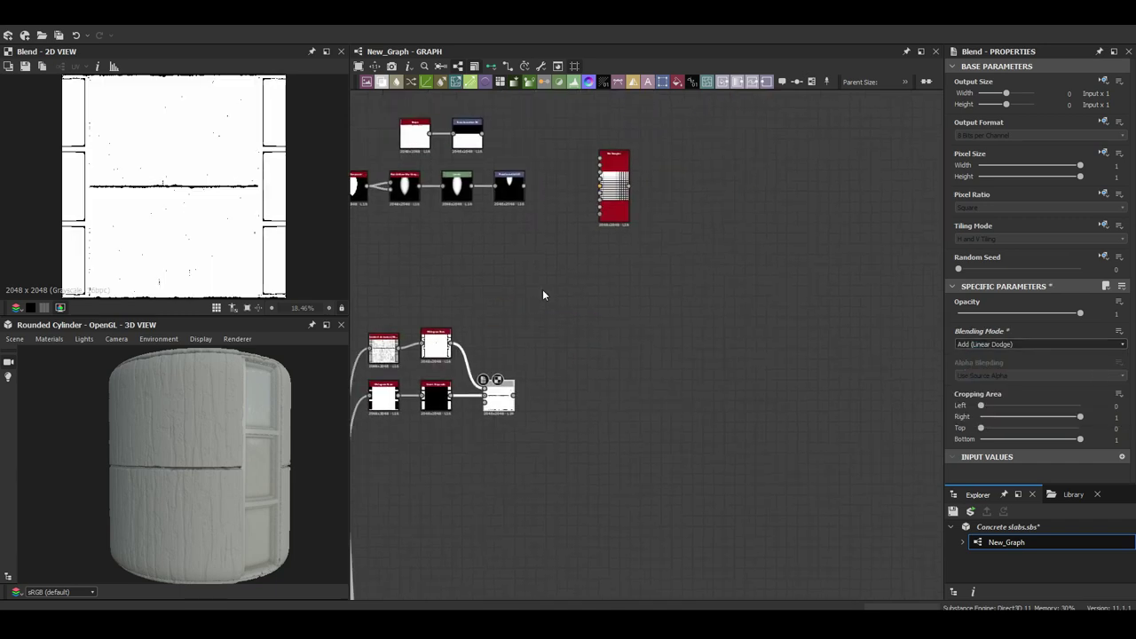
Step: Insert a Blur HQ and a Histogram Scan to build the threshold mask
scroll(1006, 346, "down", 3)
key("space")
type("blur")
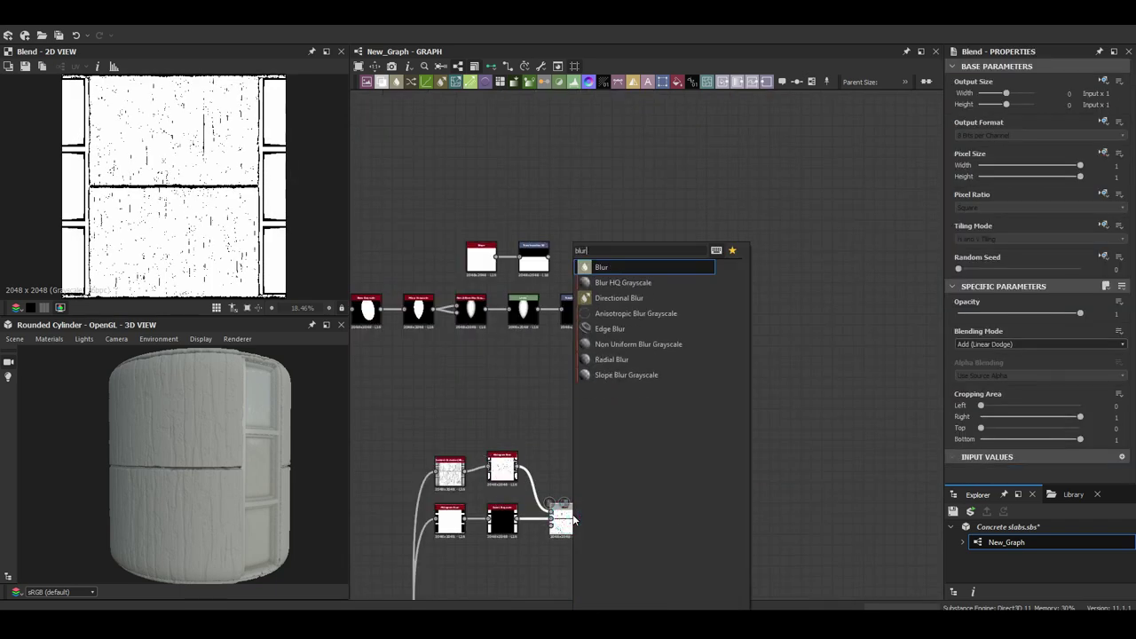
key("Return")
key("space")
type("histogram")
left_click(581, 279)
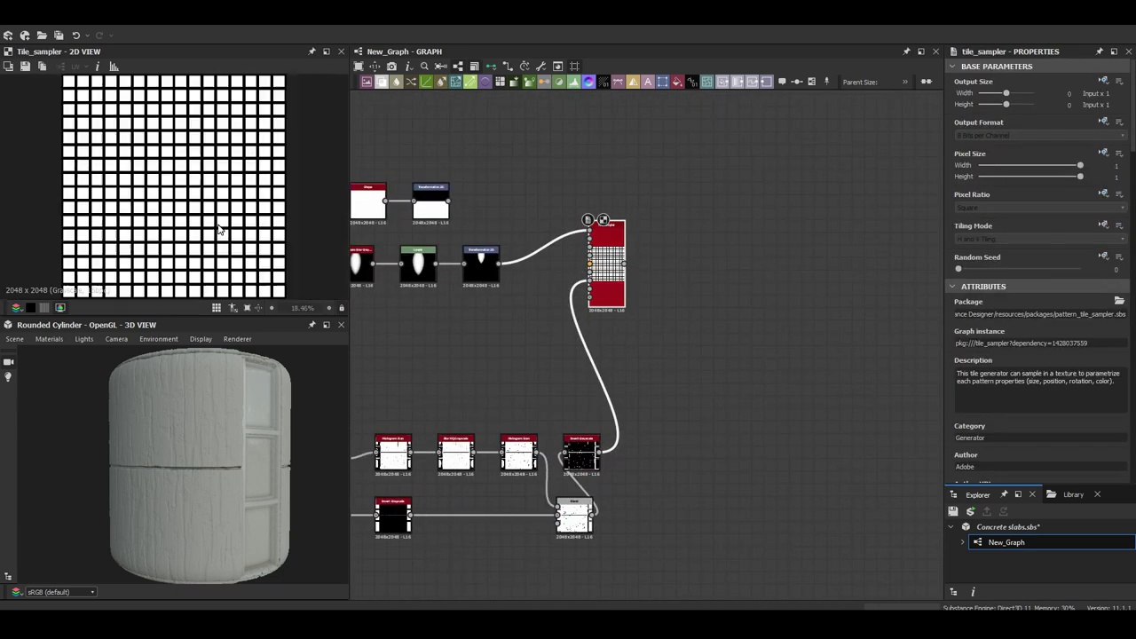
Step: Adjust the drip scatter parameters in the Properties panel
scroll(991, 211, "up", 2)
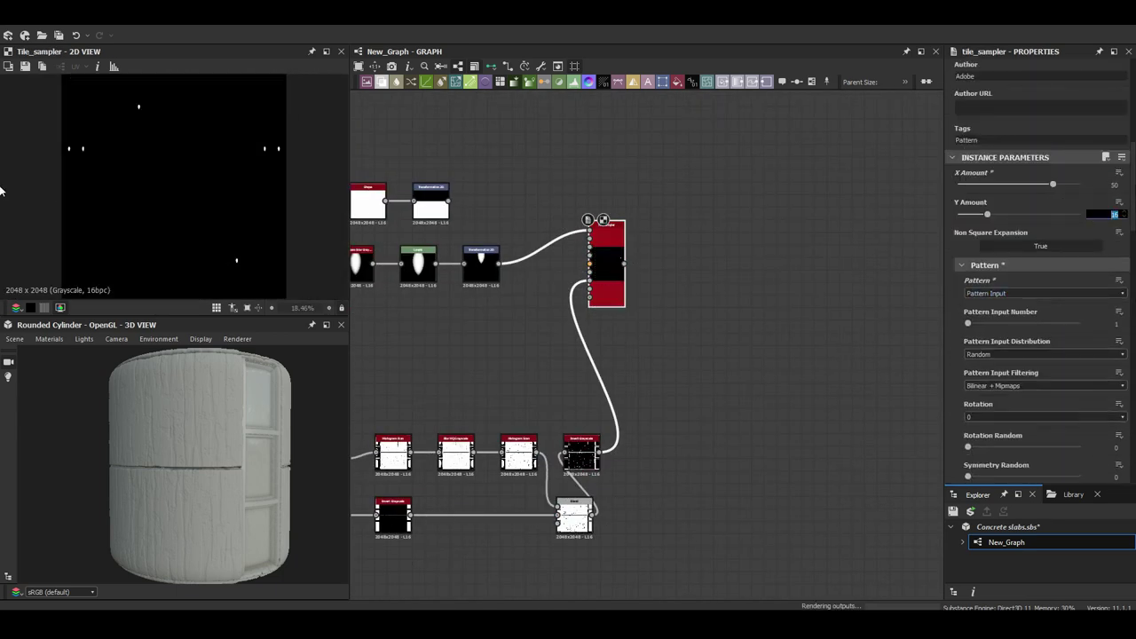
scroll(1095, 169, "up", 2)
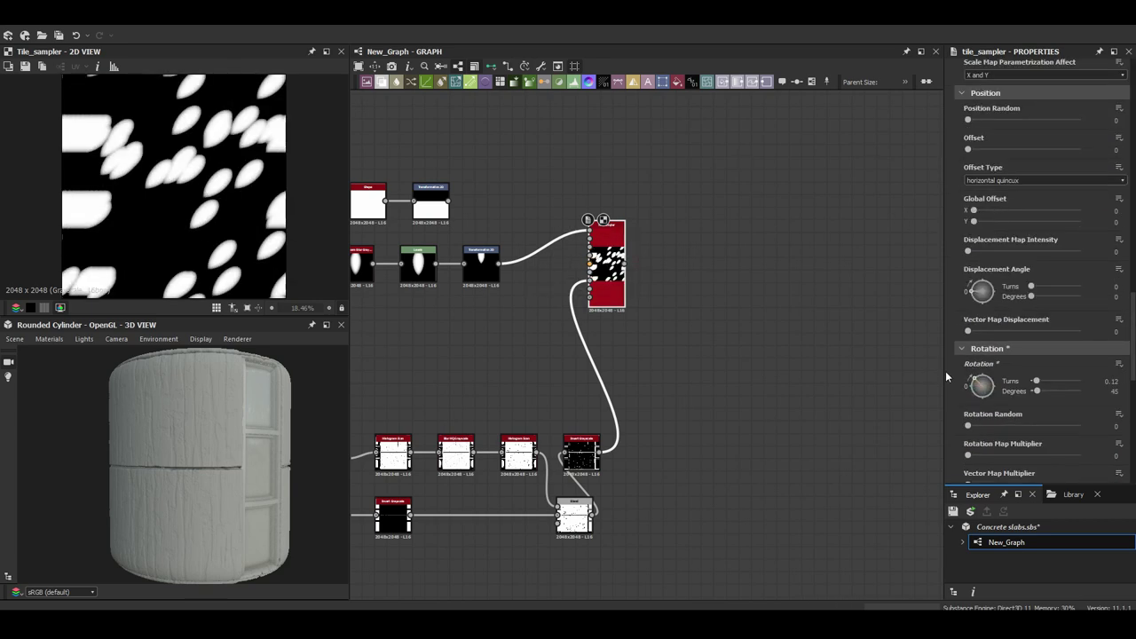
scroll(1003, 394, "up", 6)
left_click_drag(1072, 203, 1040, 207)
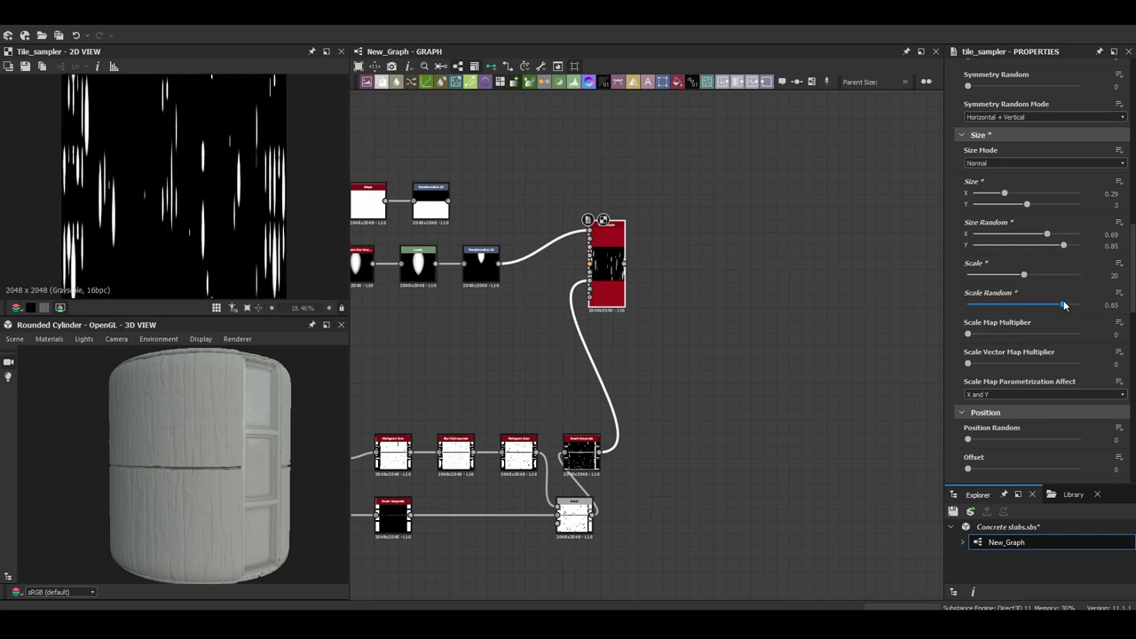
scroll(1014, 280, "up", 5)
scroll(2, 176, "up", 5)
scroll(561, 238, "up", 2)
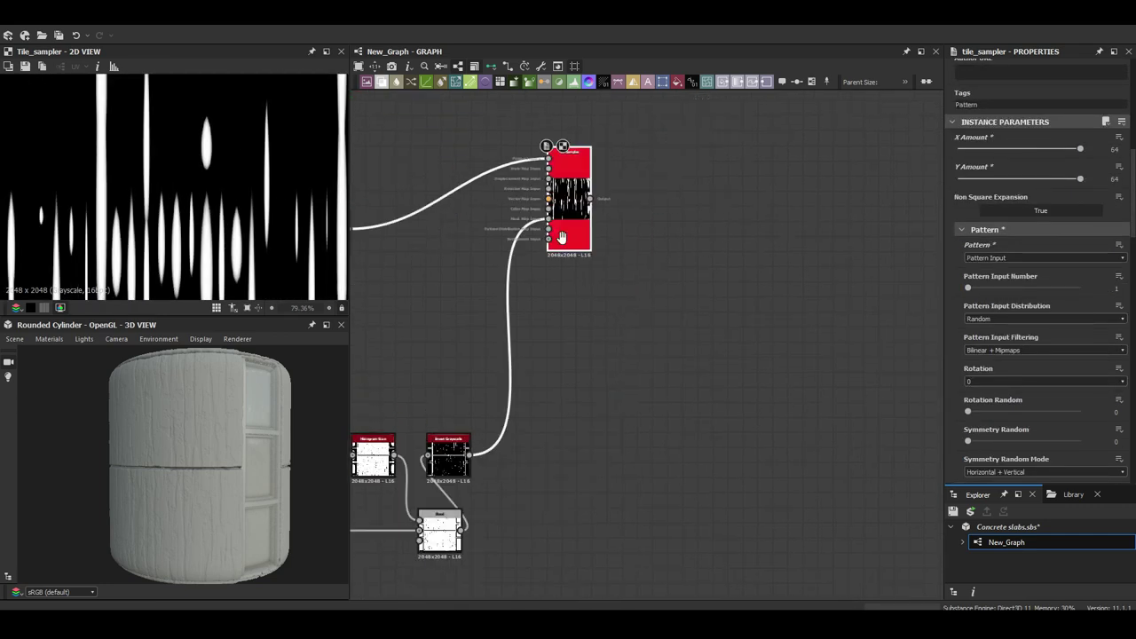
scroll(178, 163, "down", 5)
Step: Duplicate the Tile Sampler above the original, lowering its scale and widening its horizontal size
key("ctrl+shift+d")
left_click_drag(574, 158, 764, 218)
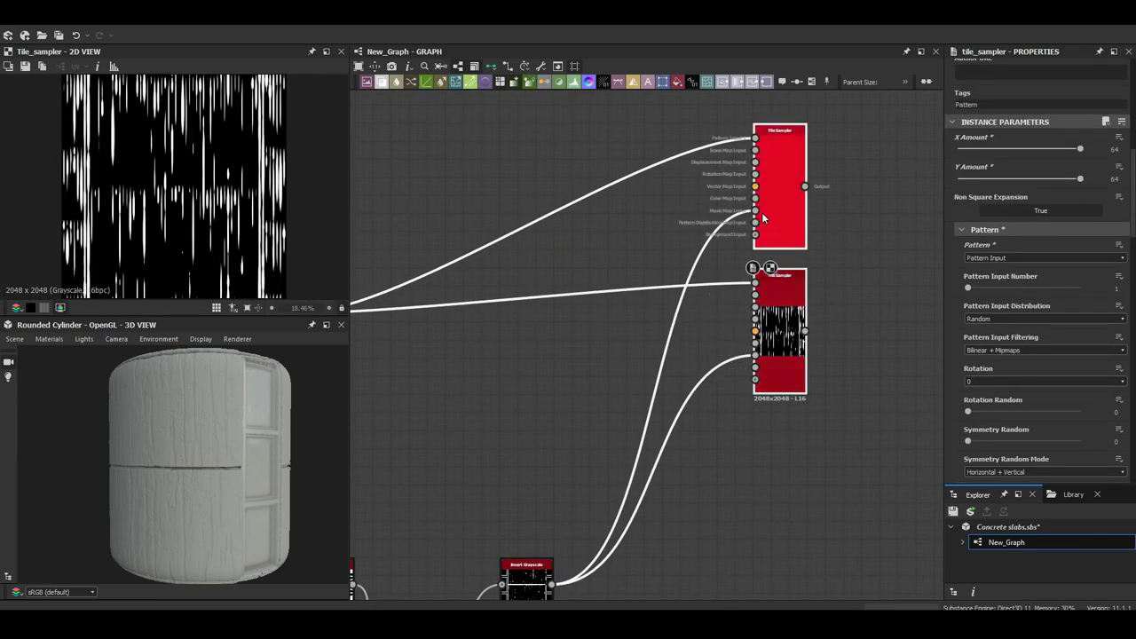
scroll(1125, 153, "down", 3)
left_click_drag(1020, 346, 989, 354)
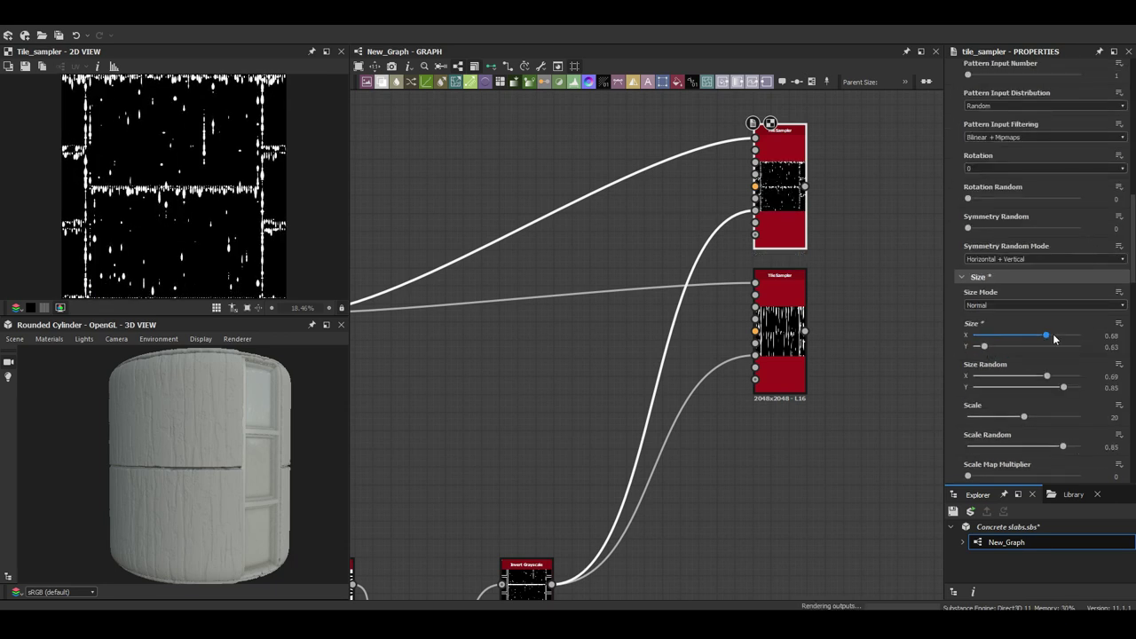
left_click_drag(1057, 419, 1048, 417)
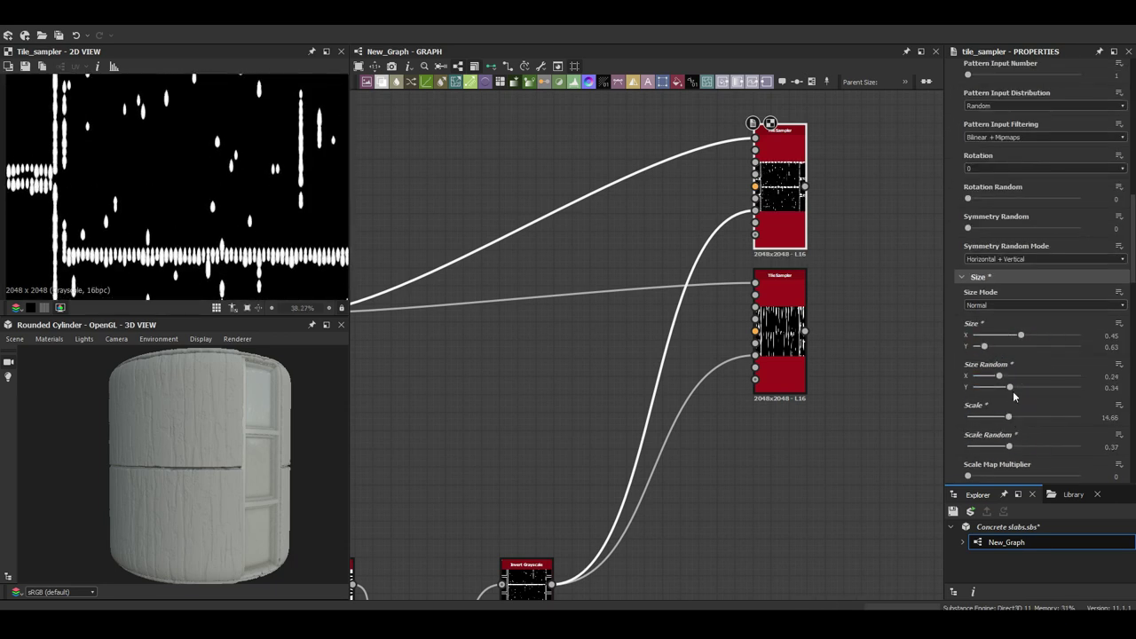
left_click_drag(1021, 335, 1039, 334)
Step: Add a Blend combining both Tile Samplers
scroll(182, 158, "down", 2)
scroll(621, 355, "down", 3)
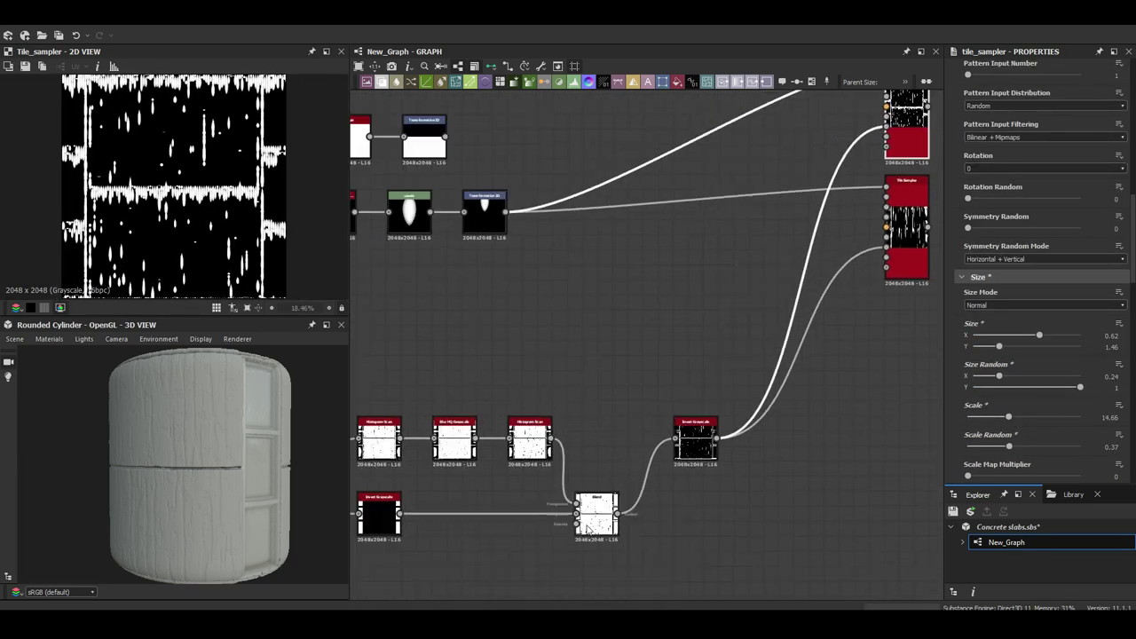
scroll(737, 317, "up", 3)
key("ctrl+v")
scroll(757, 293, "up", 2)
left_click_drag(751, 287, 554, 348)
Step: Chain a Histogram Scan, a Blur HQ and a second Histogram Scan after the blend, adjusting each
key("ctrl+v")
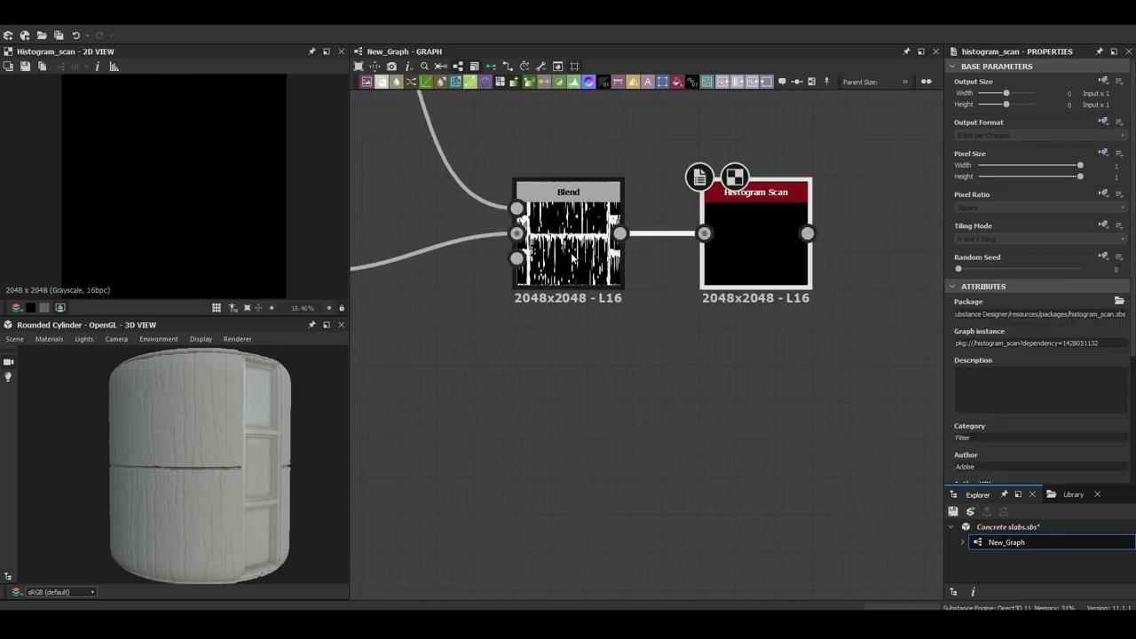
scroll(1038, 266, "down", 5)
left_click_drag(1052, 400, 1079, 400)
key("space")
left_click(826, 350)
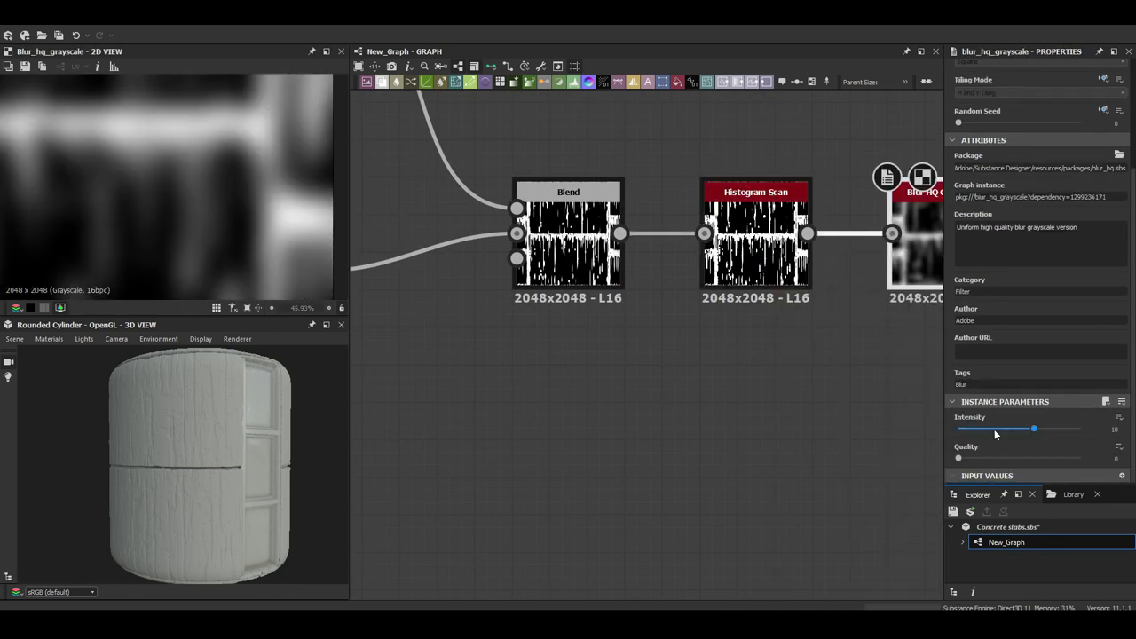
middle_click_drag(799, 400, 547, 431)
key("space")
left_click(736, 399)
left_click_drag(958, 458, 1058, 464)
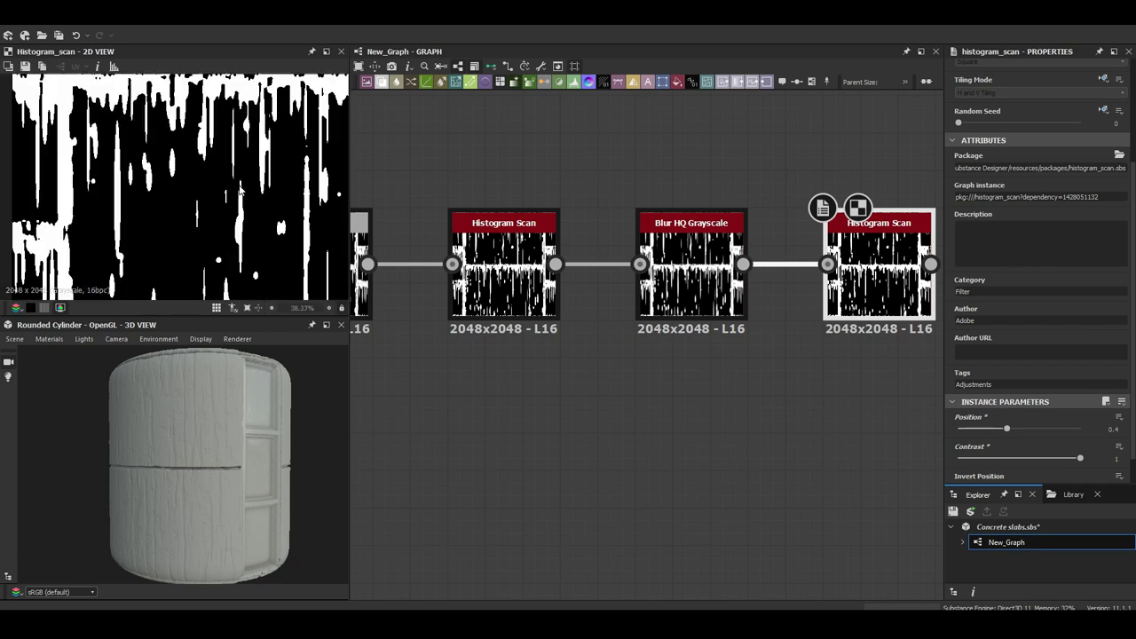
Step: Set the Subtract Blend opacity to 0.57
scroll(593, 276, "down", 5)
scroll(350, 367, "up", 2)
scroll(350, 372, "up", 3)
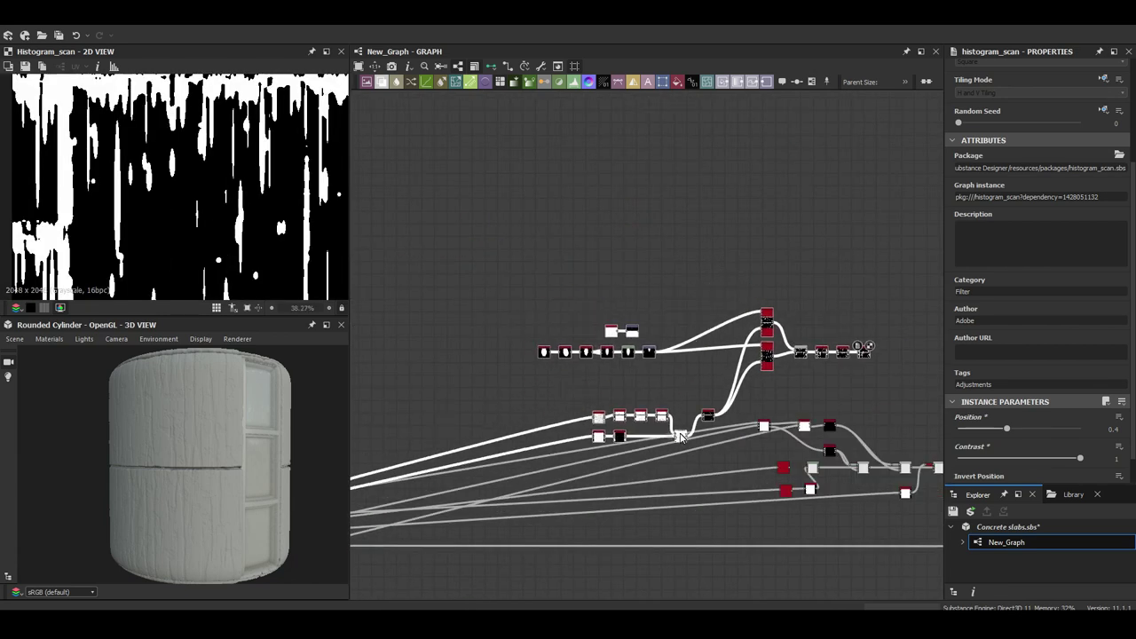
left_click(688, 368)
scroll(571, 284, "up", 2)
left_click(971, 371)
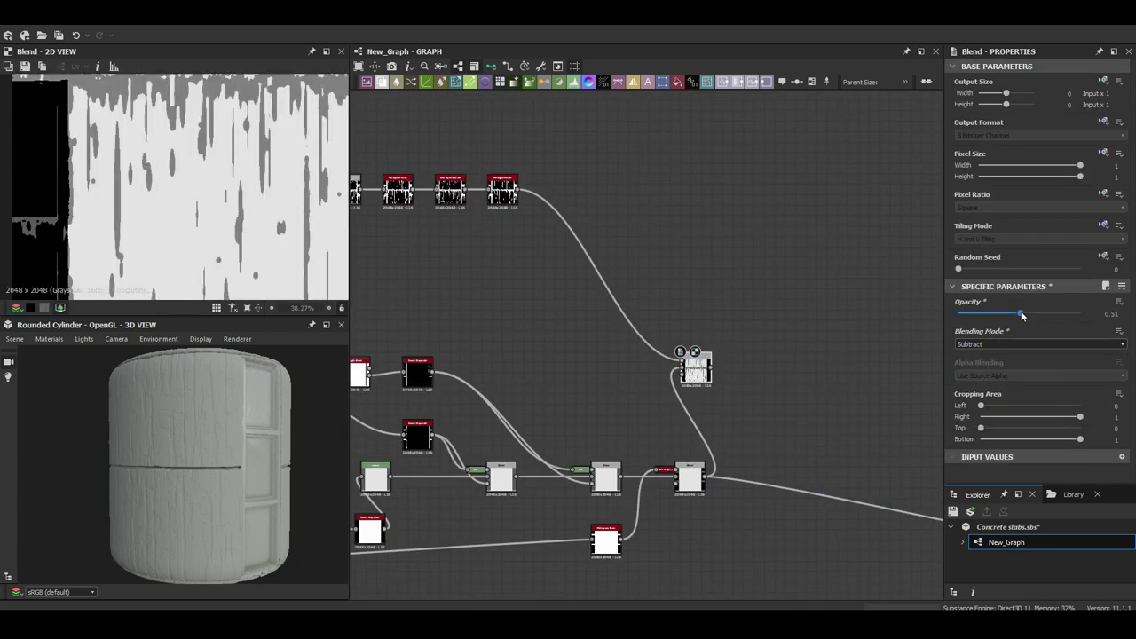
left_click_drag(1021, 315, 1027, 313)
middle_click_drag(715, 376, 444, 277)
Step: Check the drips on the cylinder and preview the Shape node's output
left_click_drag(169, 462, 266, 501)
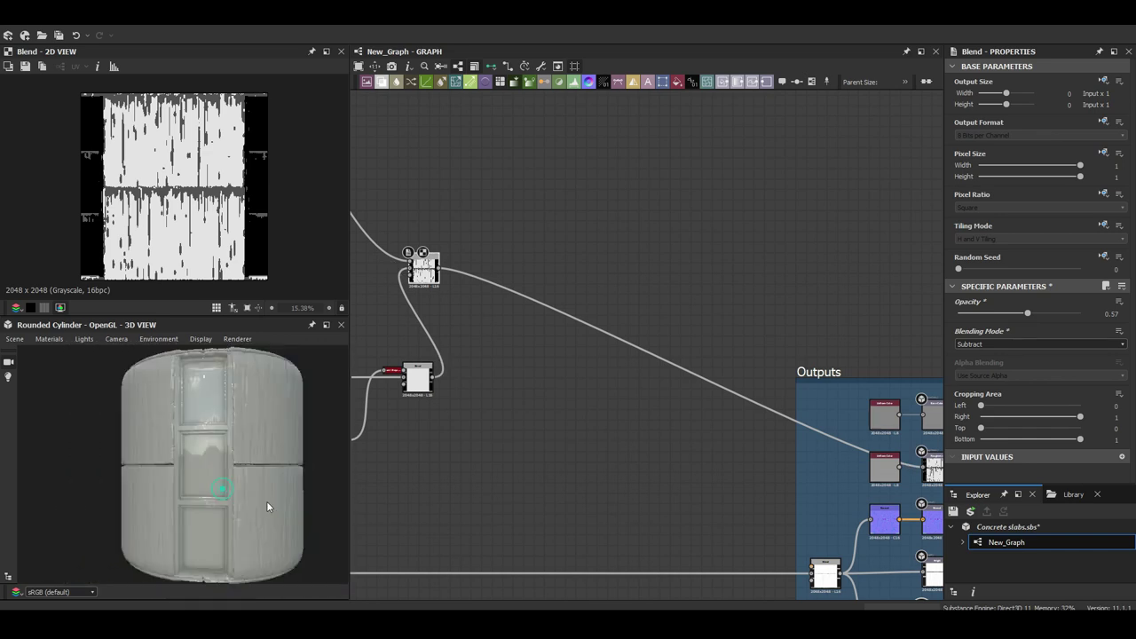
scroll(447, 357, "down", 3)
scroll(408, 385, "up", 3)
scroll(690, 471, "up", 1)
double_click(539, 421)
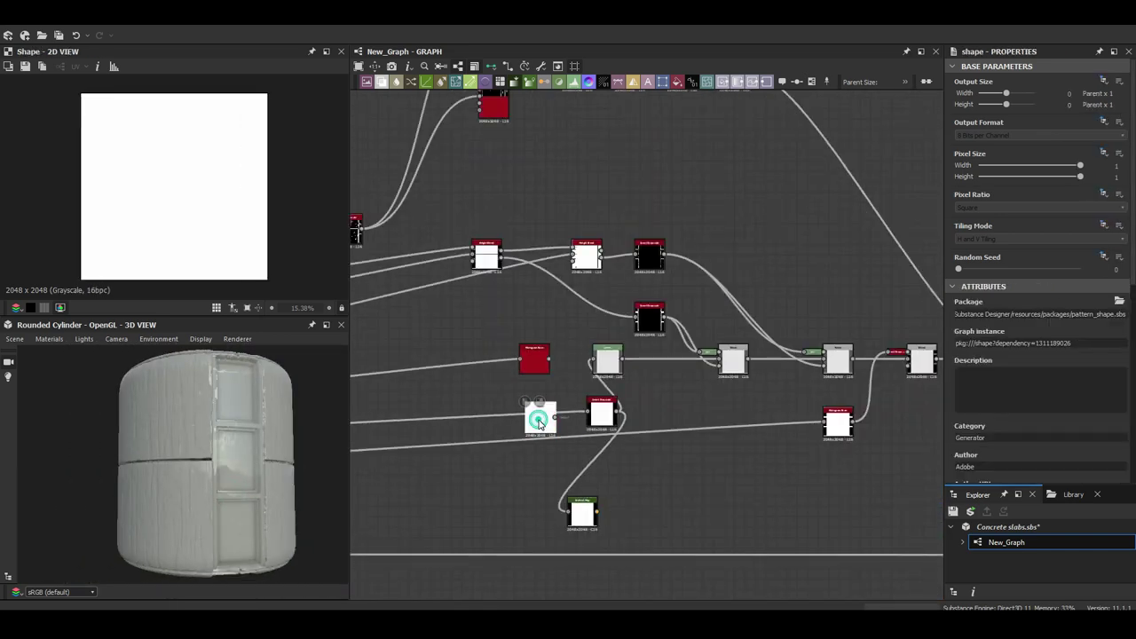
scroll(594, 514, "down", 3)
middle_click_drag(652, 284, 554, 429)
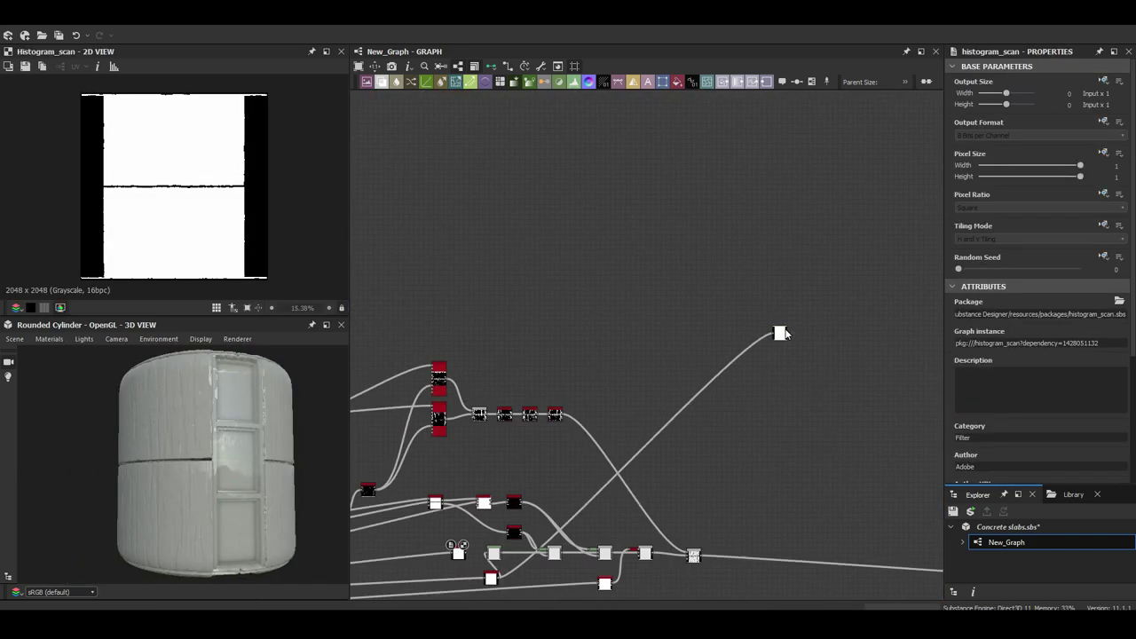
Step: Set the Gradient Map's light end to white in the Gradient Editor, then bring up node search
left_click(1121, 389)
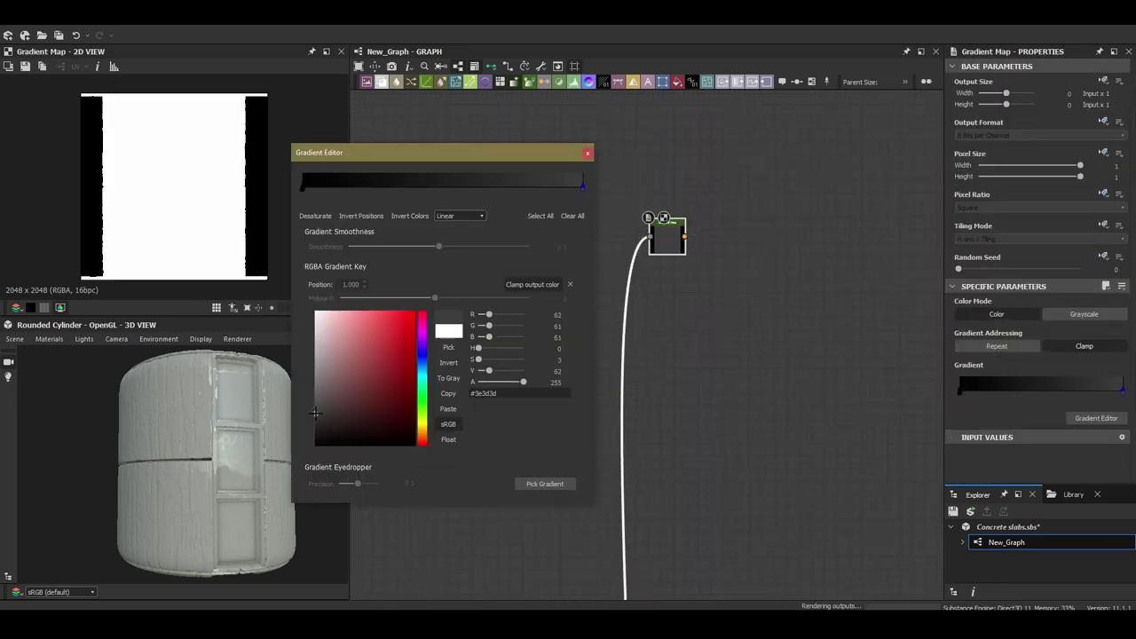
middle_click_drag(691, 381, 642, 260)
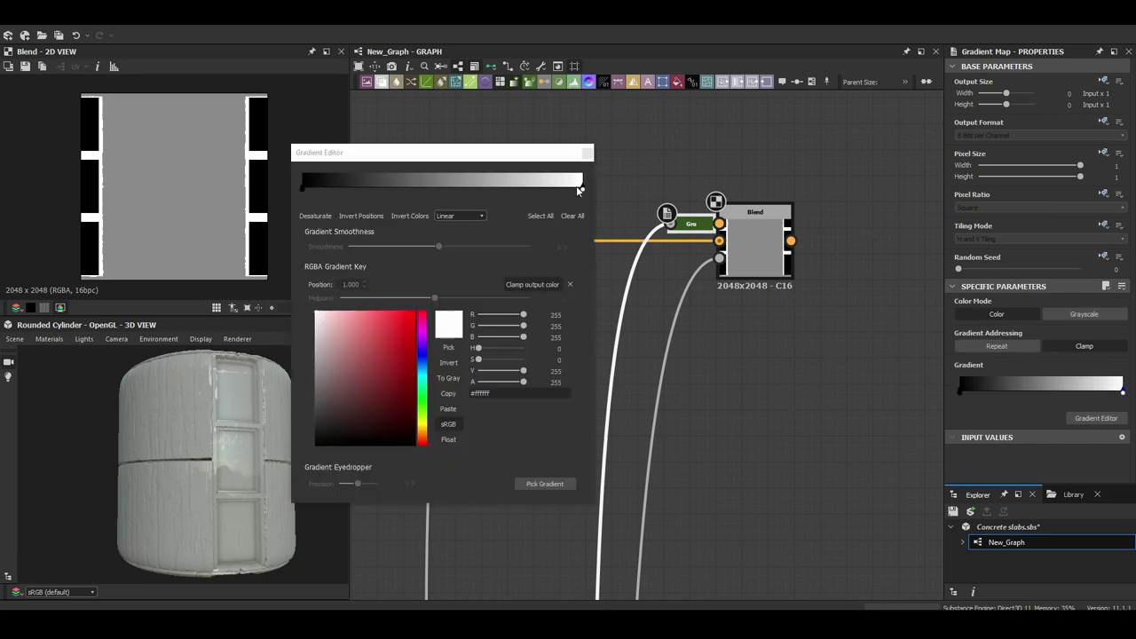
left_click(587, 153)
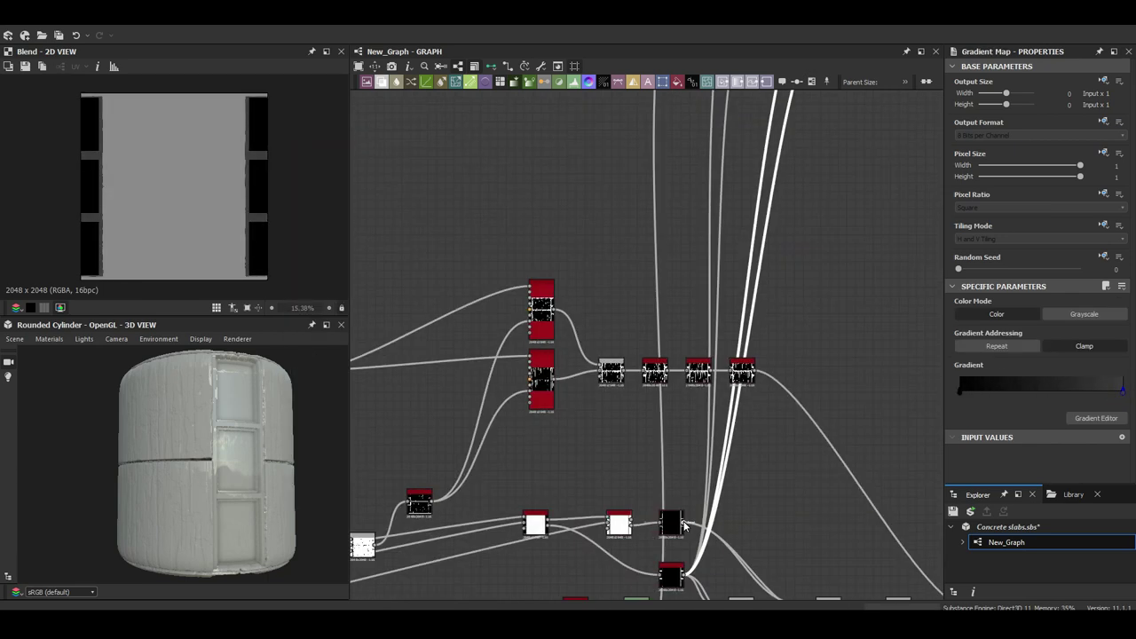
key("space")
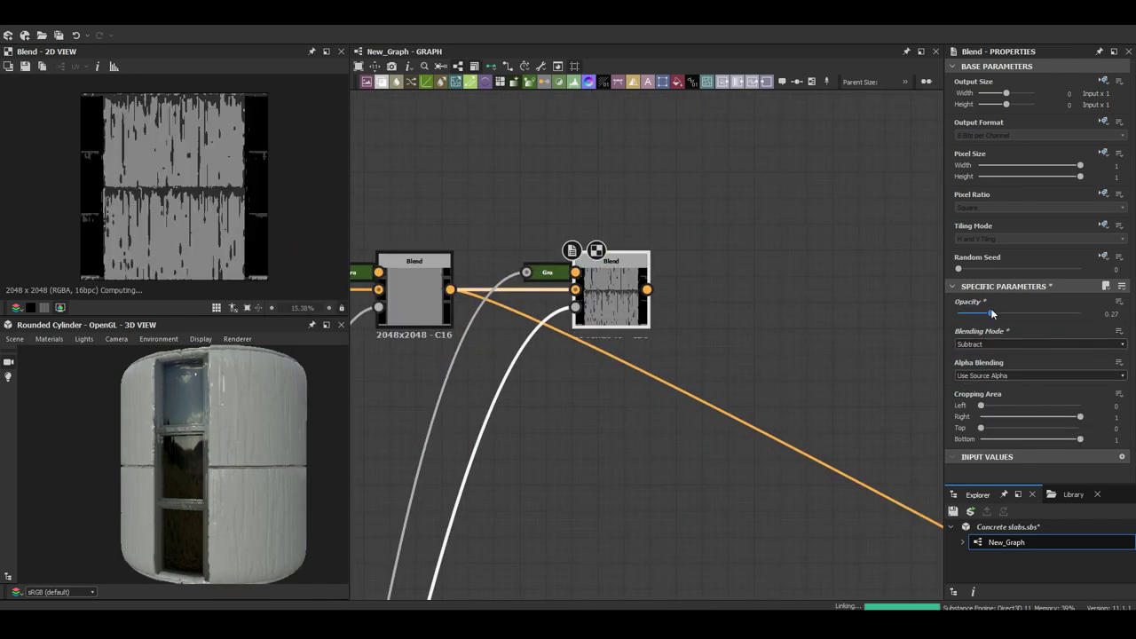
Step: Lower the subtracted drip-streak Blend's opacity to 0.1
left_click_drag(992, 313, 970, 313)
scroll(798, 283, "down", 5)
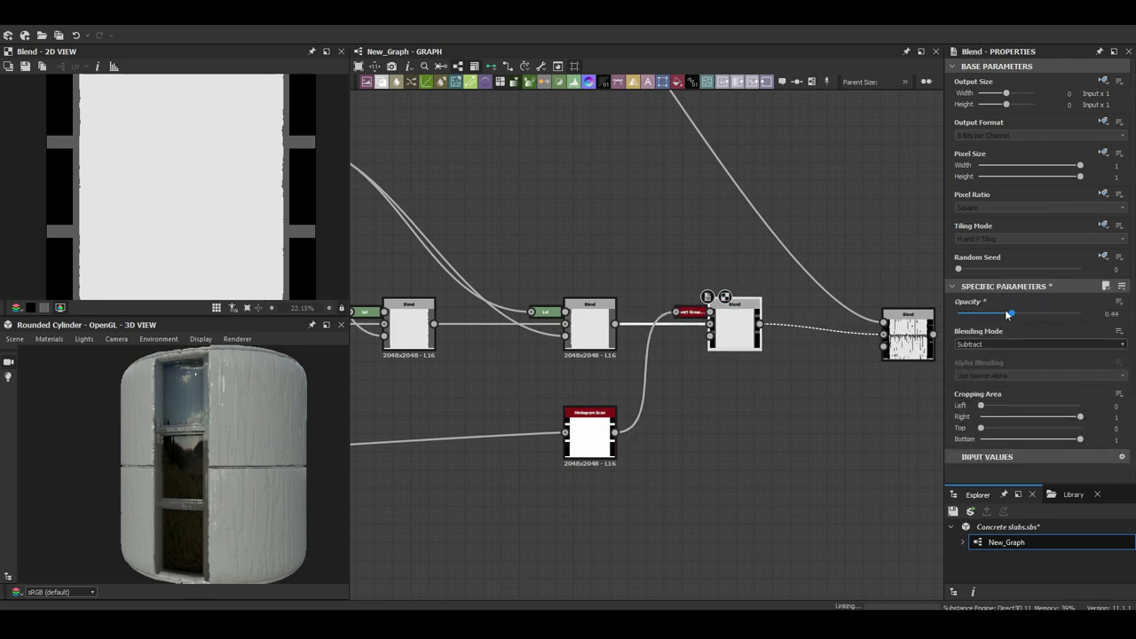
left_click_drag(995, 313, 970, 314)
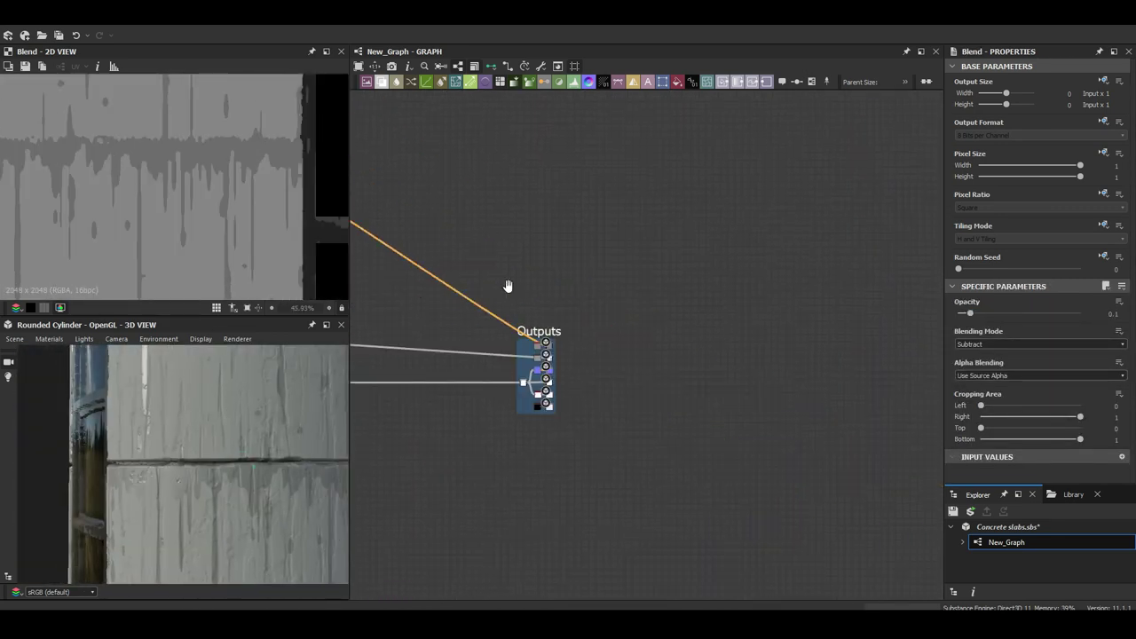
Step: Raise the Tile Sampler's Position Random and Offset to scatter the streak tiles
scroll(972, 371, "down", 5)
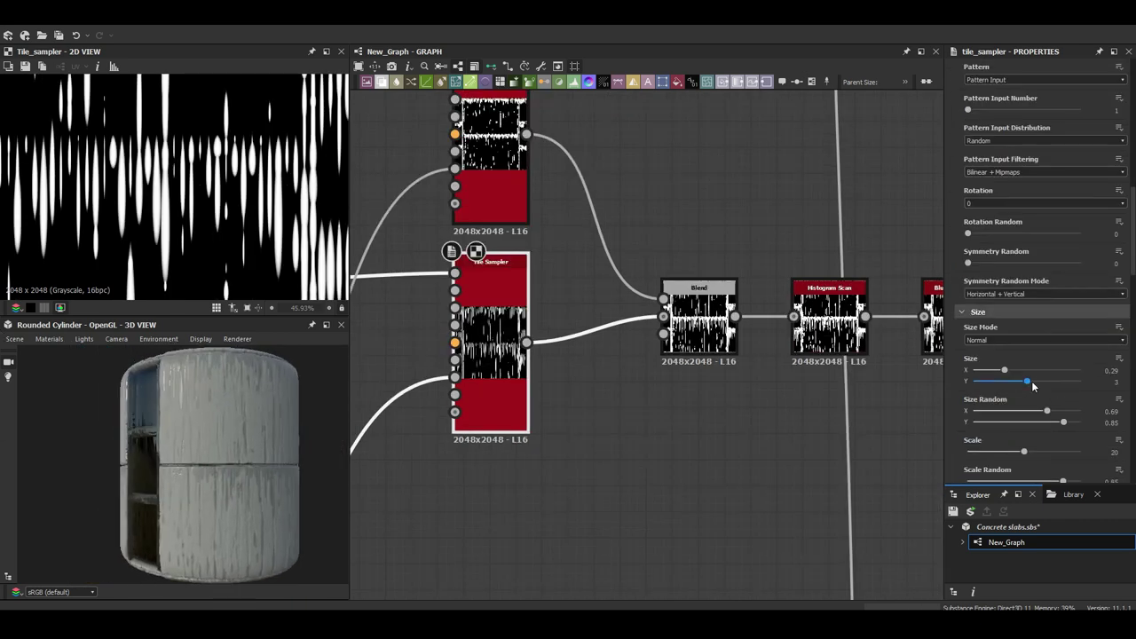
scroll(972, 371, "down", 2)
left_click_drag(970, 367, 973, 368)
left_click_drag(967, 396, 1032, 397)
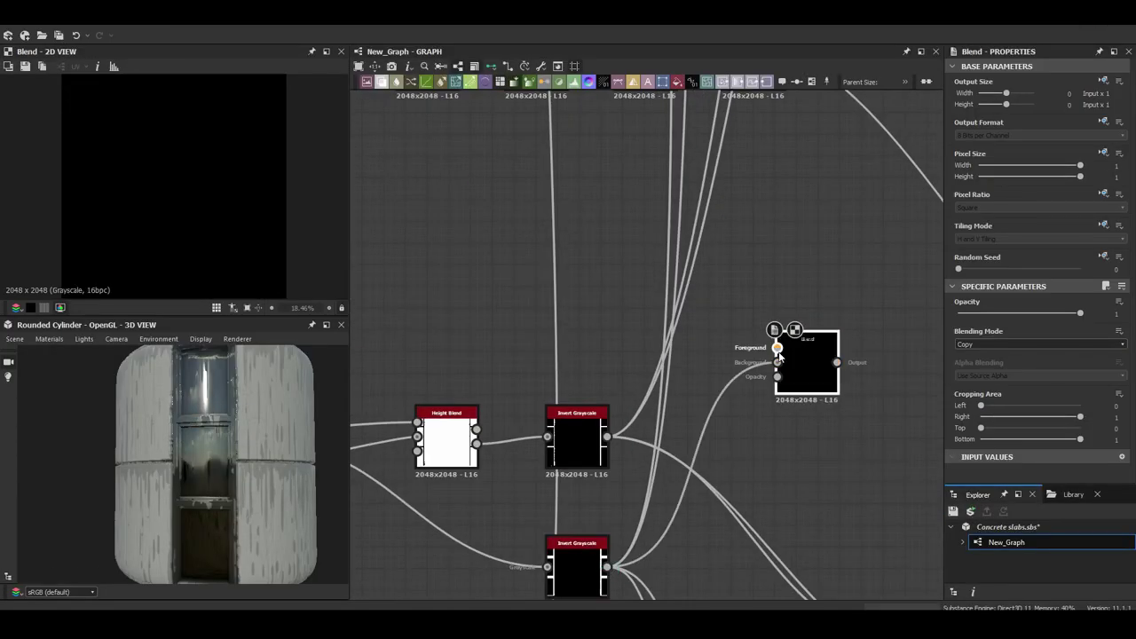
Step: Set the new Blend to Add (Linear Dodge) and tune the Levels output sliders
left_click(983, 361)
scroll(690, 263, "up", 3)
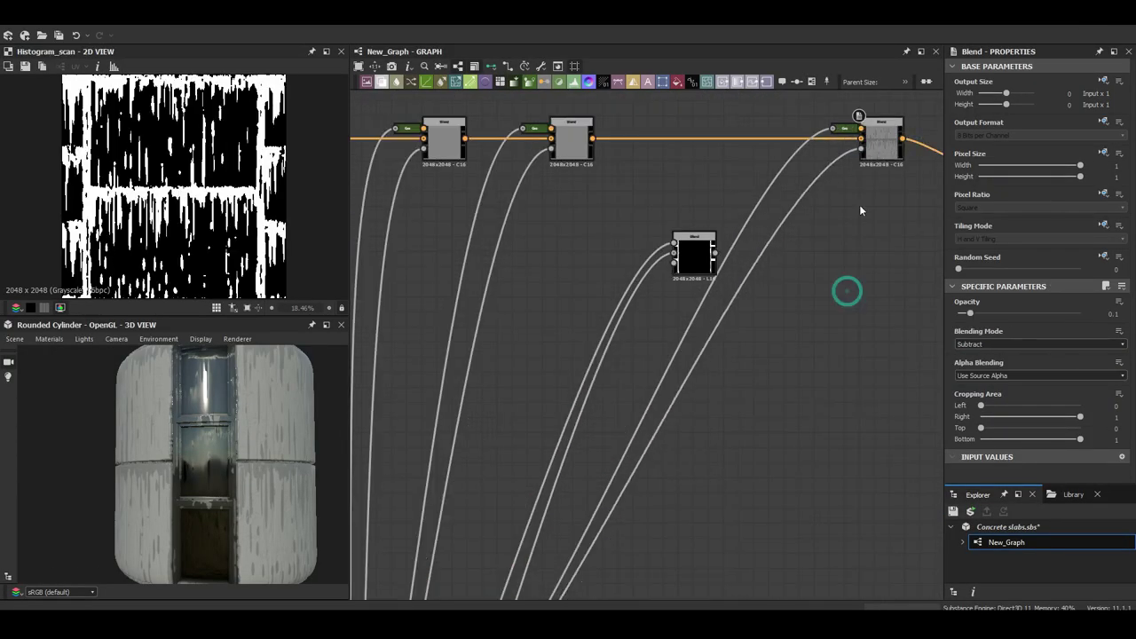
left_click_drag(967, 440, 1118, 440)
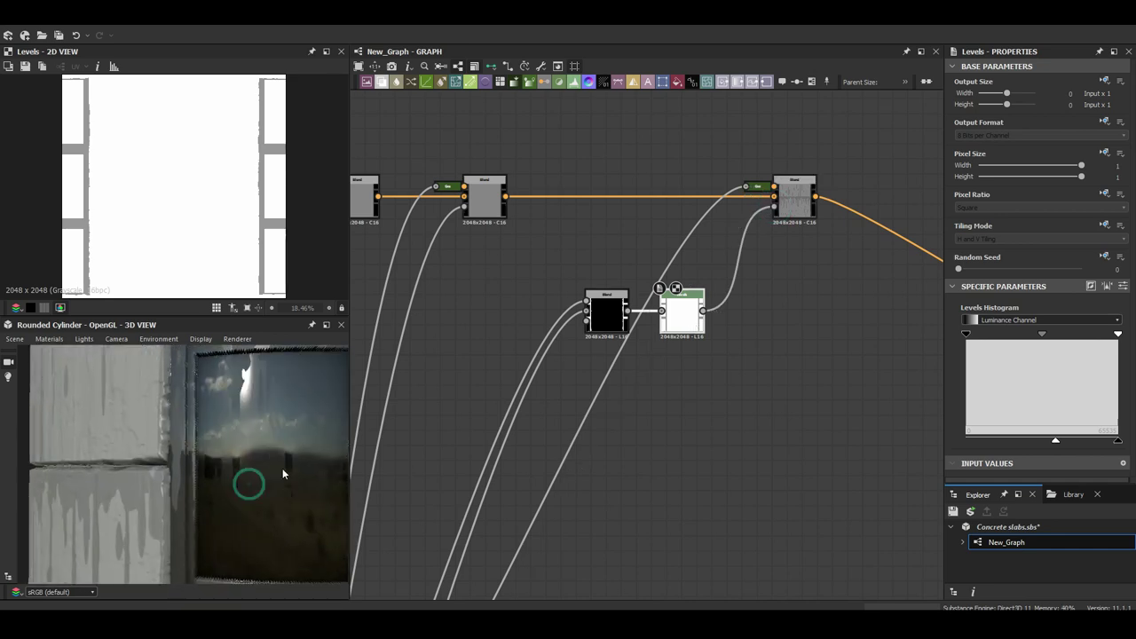
left_click_drag(1020, 441, 1003, 442)
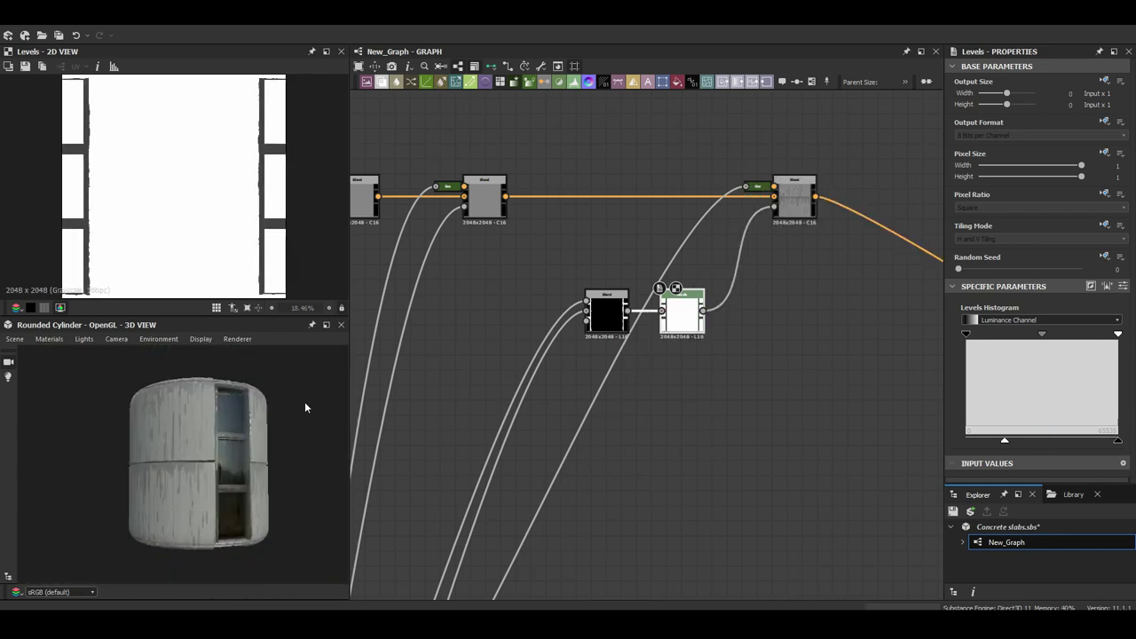
Step: Move the Levels node toward the Outputs frame
scroll(238, 413, "up", 5)
scroll(184, 412, "down", 5)
scroll(232, 406, "up", 5)
scroll(532, 284, "down", 5)
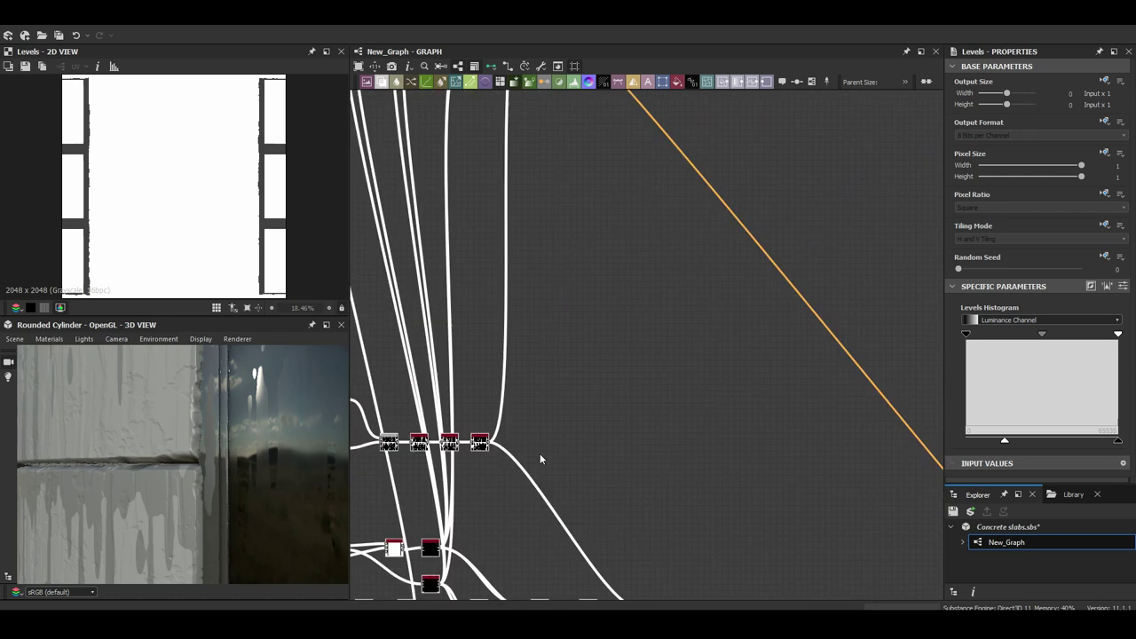
left_click_drag(504, 197, 676, 499)
scroll(676, 399, "up", 3)
scroll(622, 355, "up", 3)
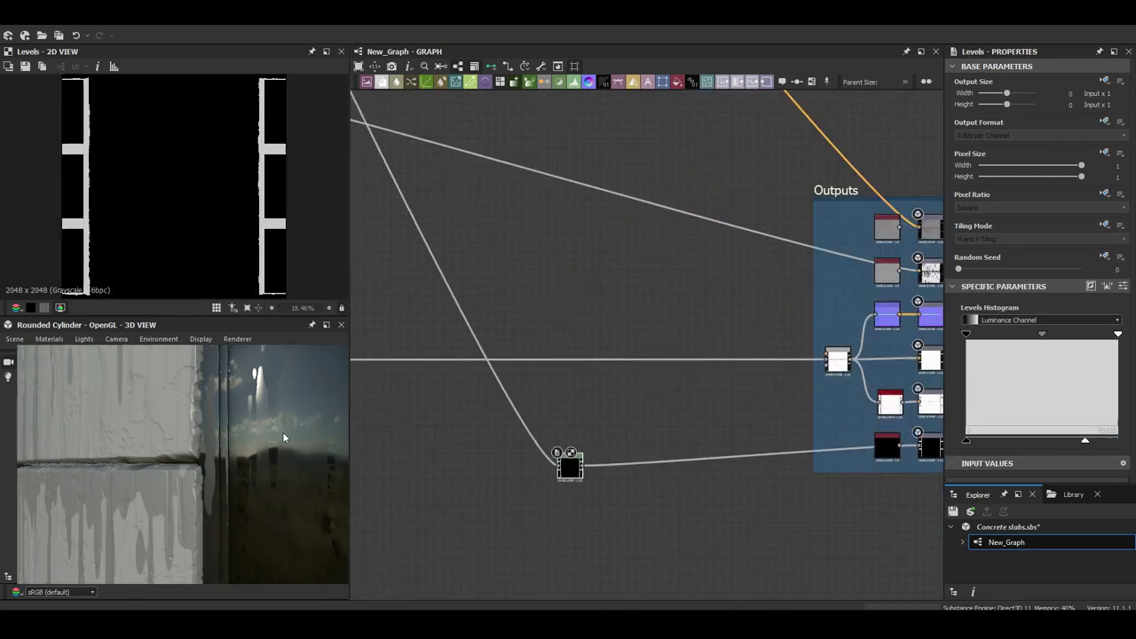
scroll(774, 419, "up", 4)
Step: Inspect a Blend in the main network and preview the frame mask's Invert Grayscale node
middle_click_drag(775, 419, 632, 213)
left_click(632, 213)
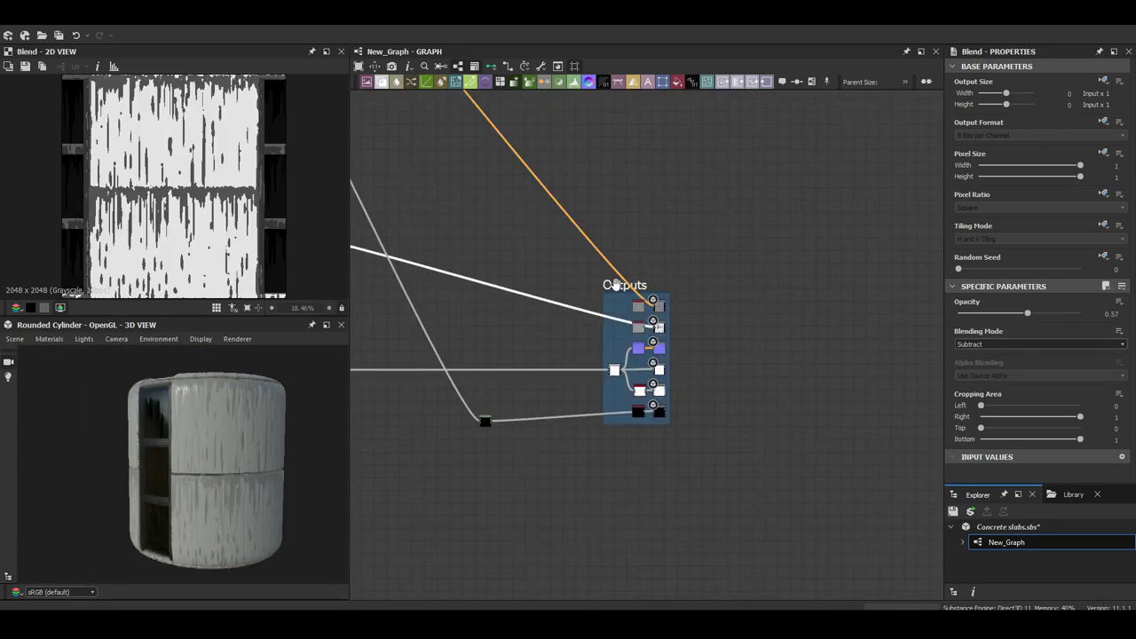
scroll(511, 391, "up", 2)
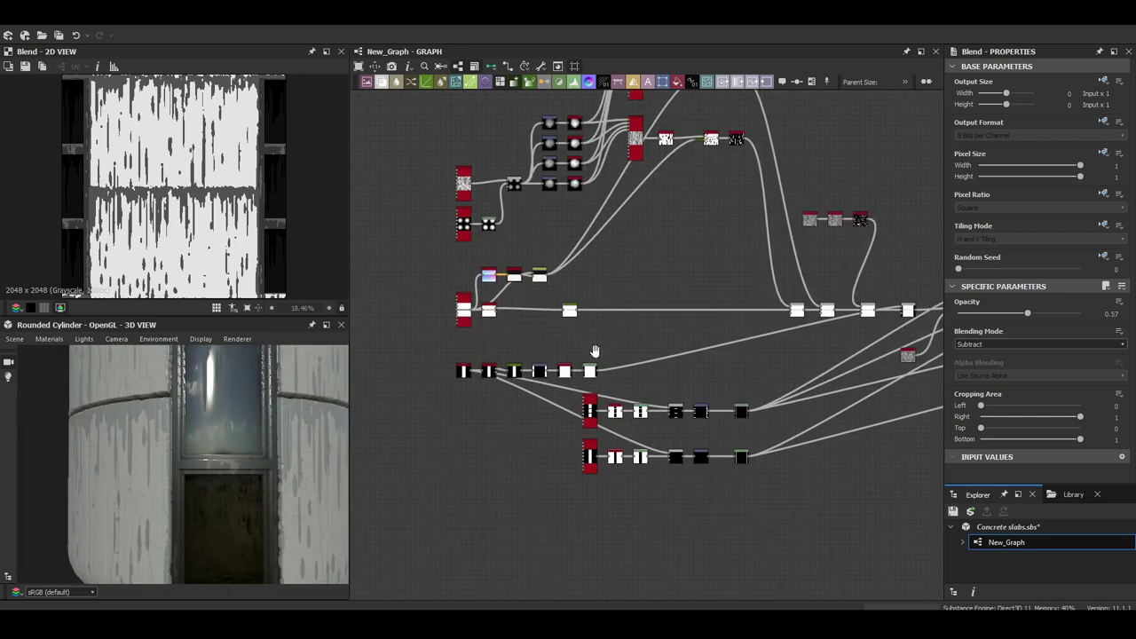
scroll(441, 391, "up", 4)
scroll(441, 391, "down", 3)
double_click(588, 292)
Step: Insert Bevel nodes after both Invert Grayscale frame masks with Distance 0.005
scroll(453, 388, "down", 3)
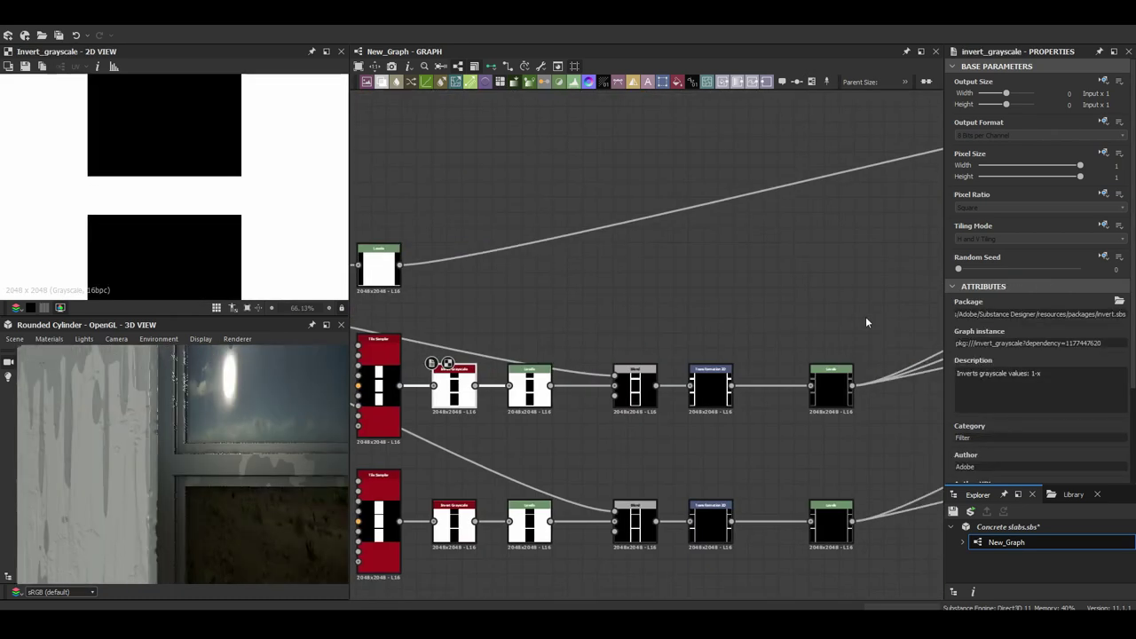
left_click_drag(453, 388, 529, 387)
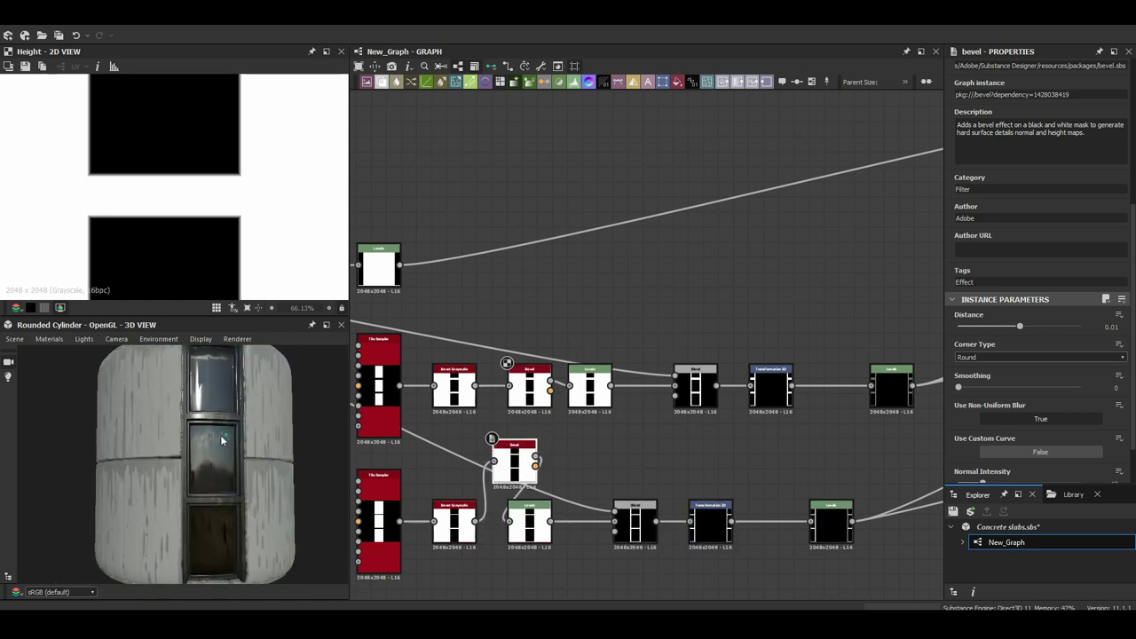
left_click_drag(522, 521, 568, 524)
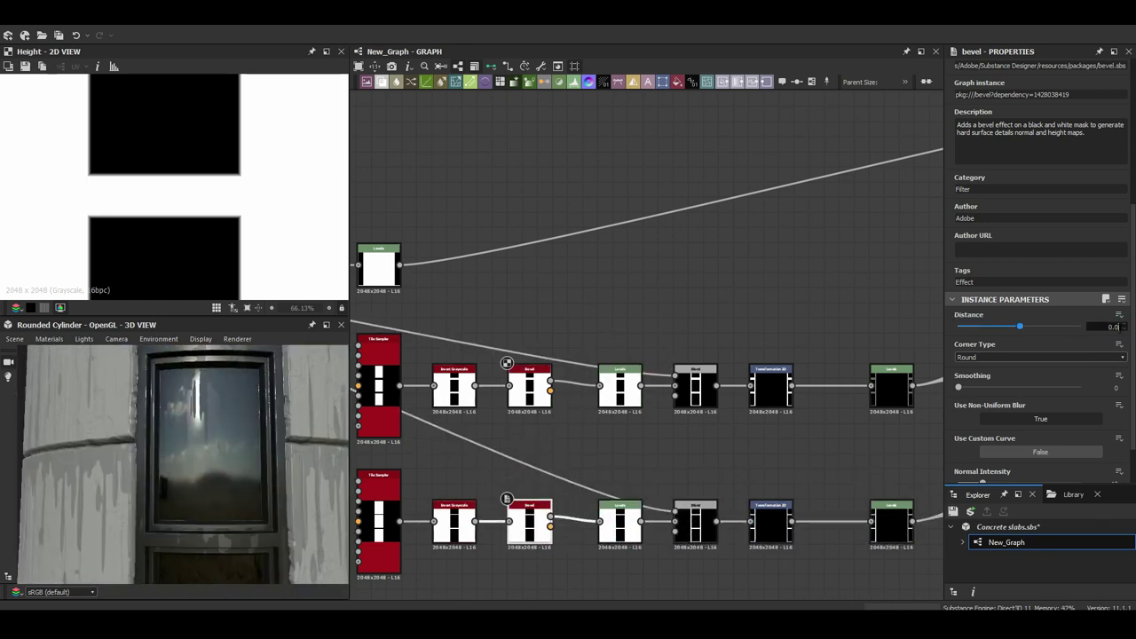
type("05")
key("Return")
left_click_drag(109, 389, 279, 444)
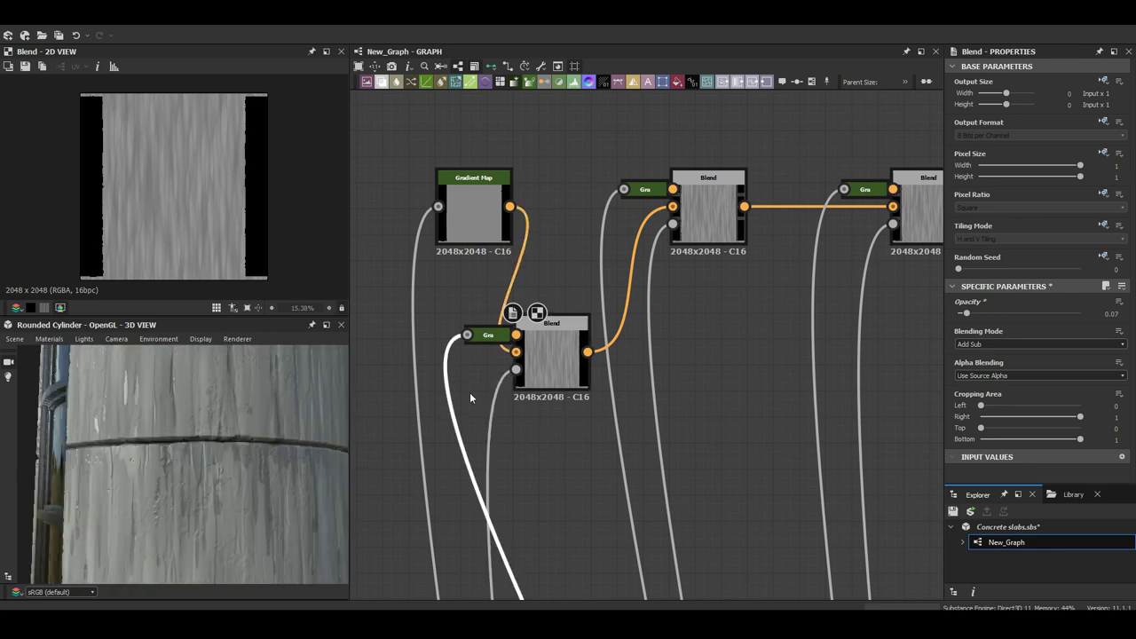
Step: Add a Blend set to Add Sub off the dragged wire, then search for Grunge Map 001
left_click_drag(470, 392, 461, 436)
type("su")
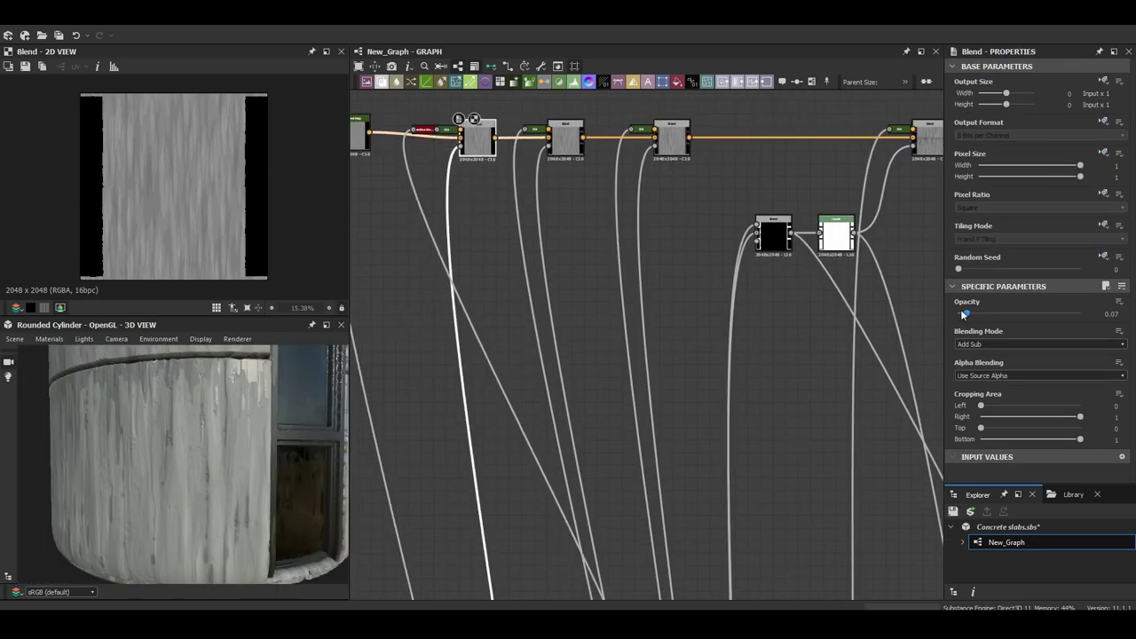
left_click(967, 344)
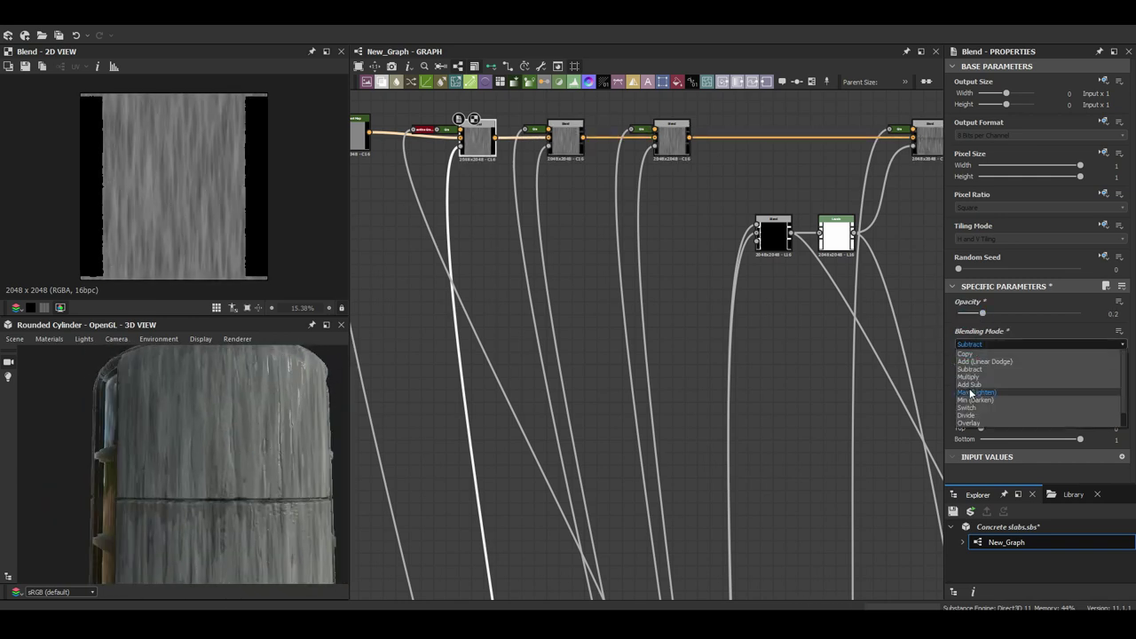
left_click(489, 261)
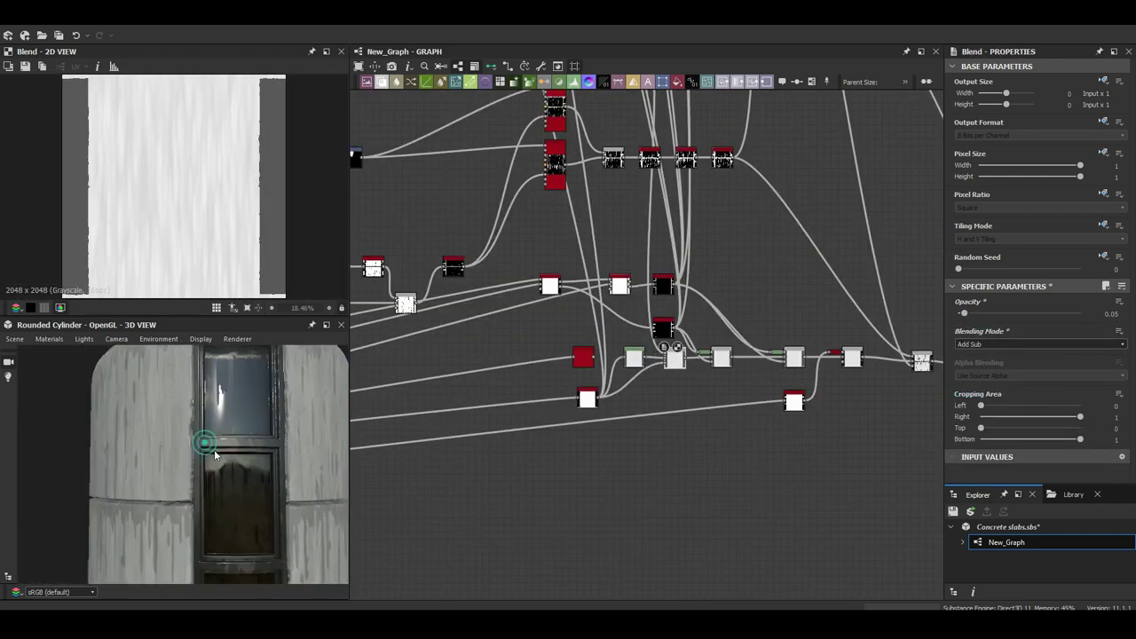
key("space")
type("GR")
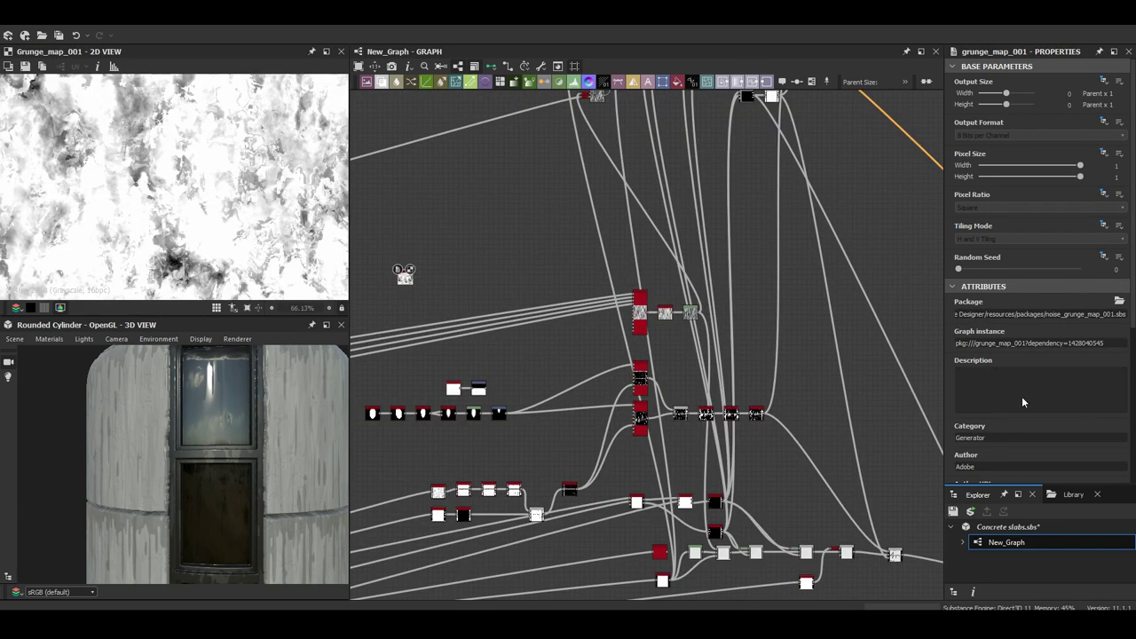
Step: Select the albedo Blend and review the Gradient Map's gradient
left_click(701, 303)
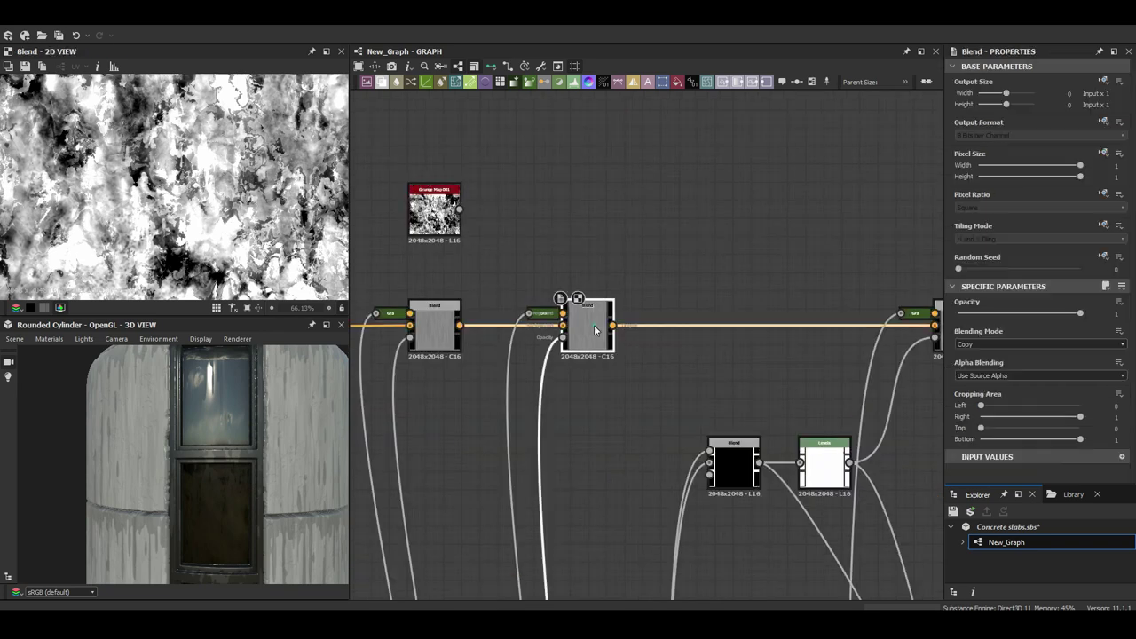
double_click(433, 299)
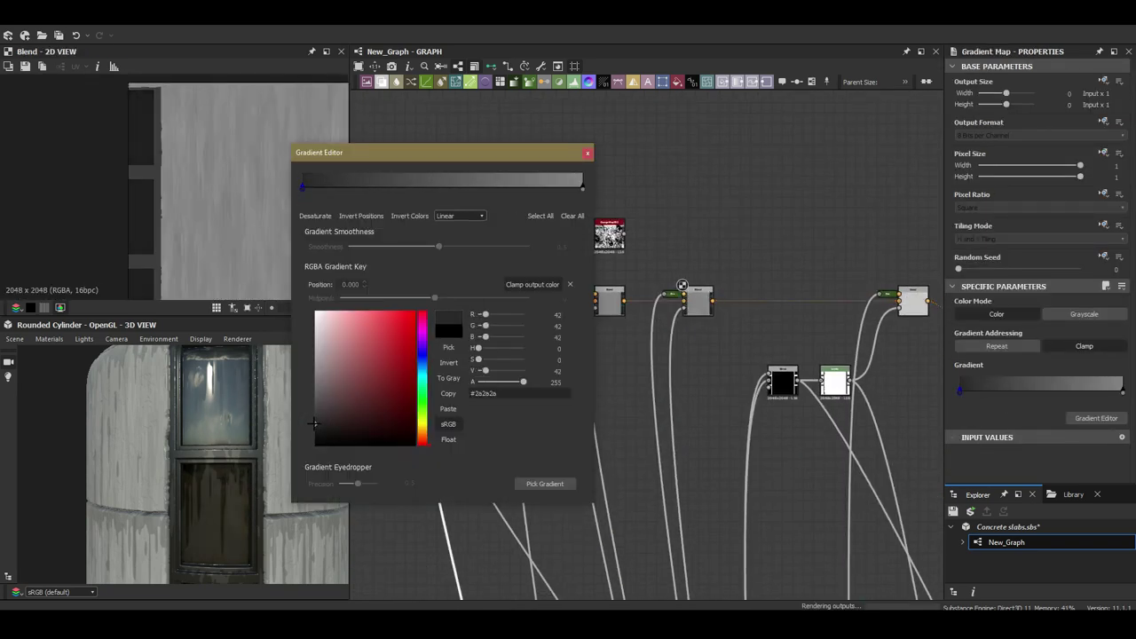
left_click(587, 153)
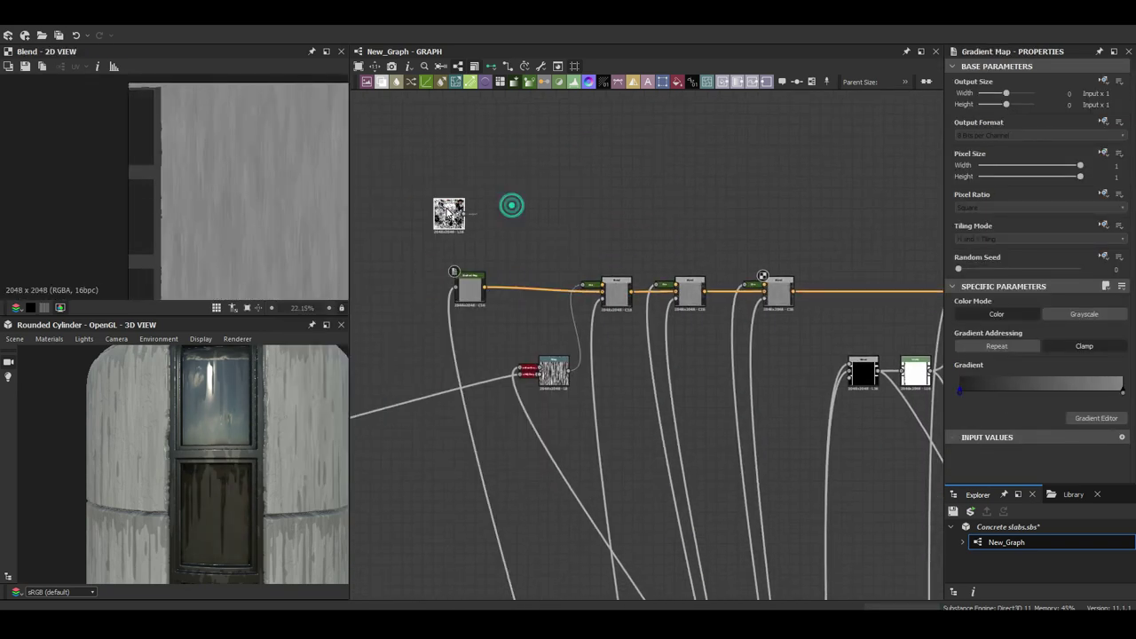
Step: Blend the Grunge Map over the Gradient Map as Subtract at low opacity, feeding the next albedo Blend
key("ctrl+b")
scroll(550, 293, "up", 2)
scroll(651, 344, "up", 3)
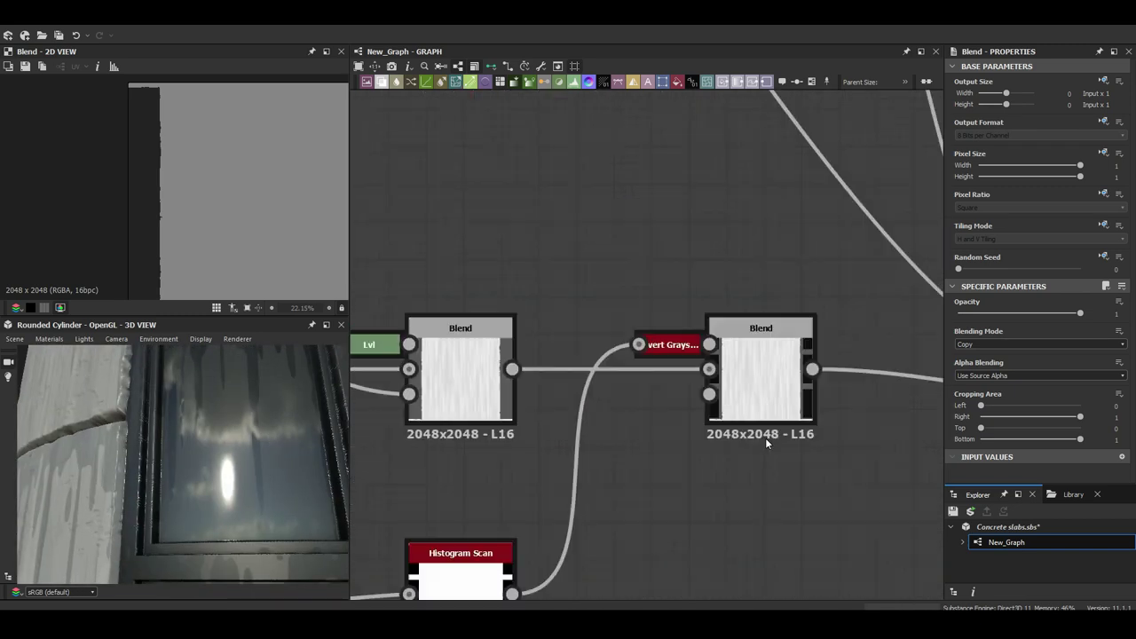
scroll(650, 344, "down", 3)
double_click(457, 125)
left_click(971, 370)
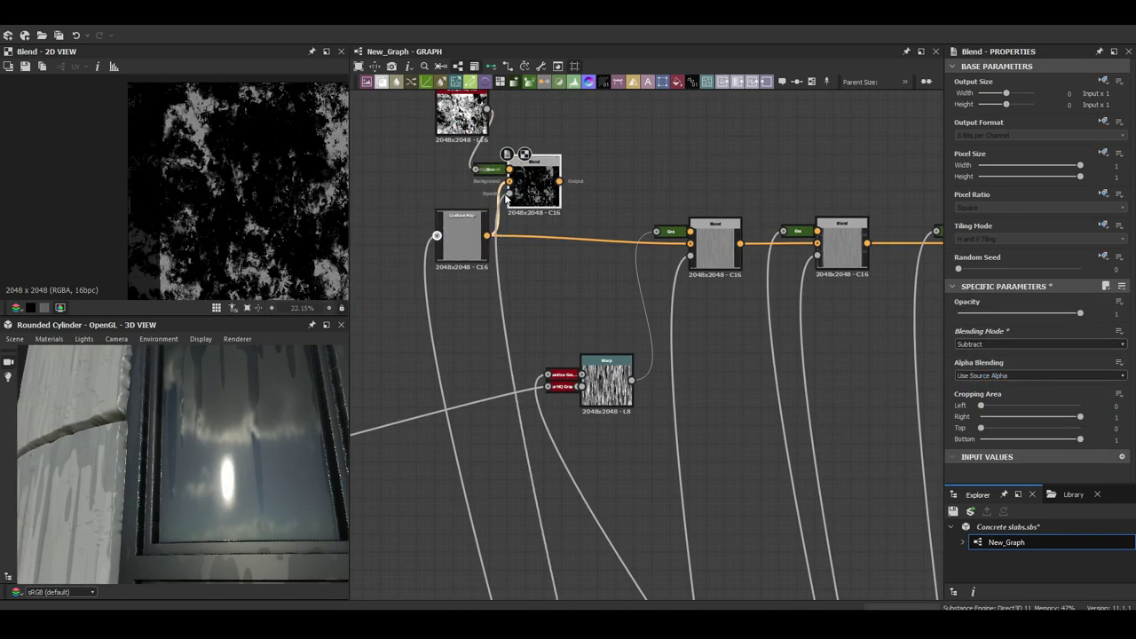
left_click_drag(1080, 312, 948, 304)
left_click_drag(668, 243, 657, 231)
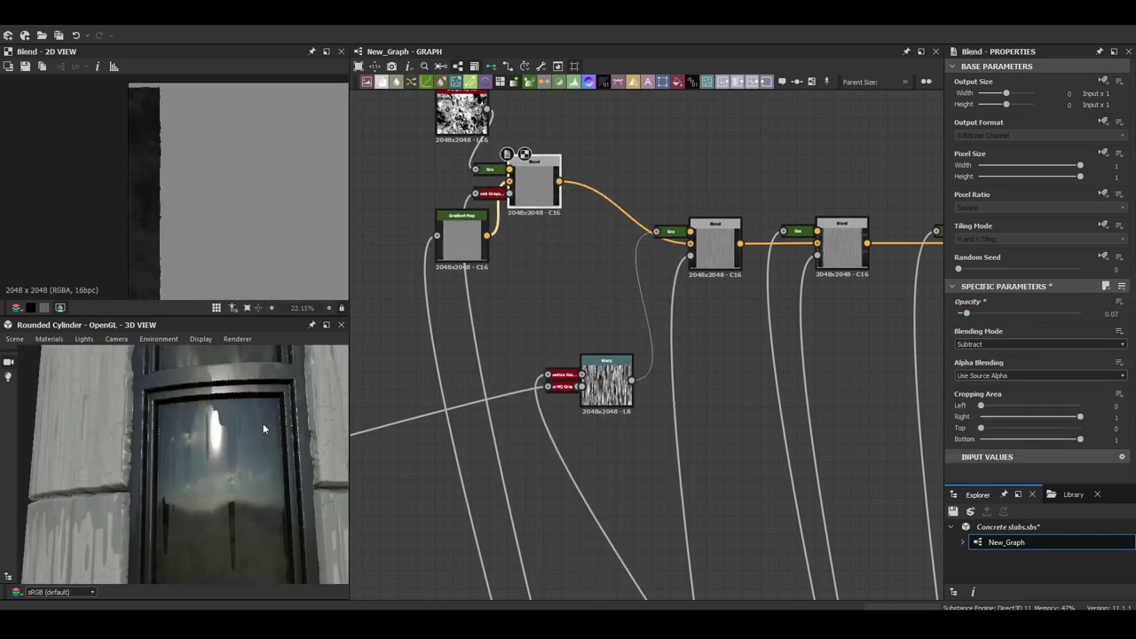
Step: Move the black Blend node beside the Levels node and check the Levels settings
scroll(536, 252, "down", 3)
scroll(536, 251, "up", 3)
scroll(577, 284, "down", 3)
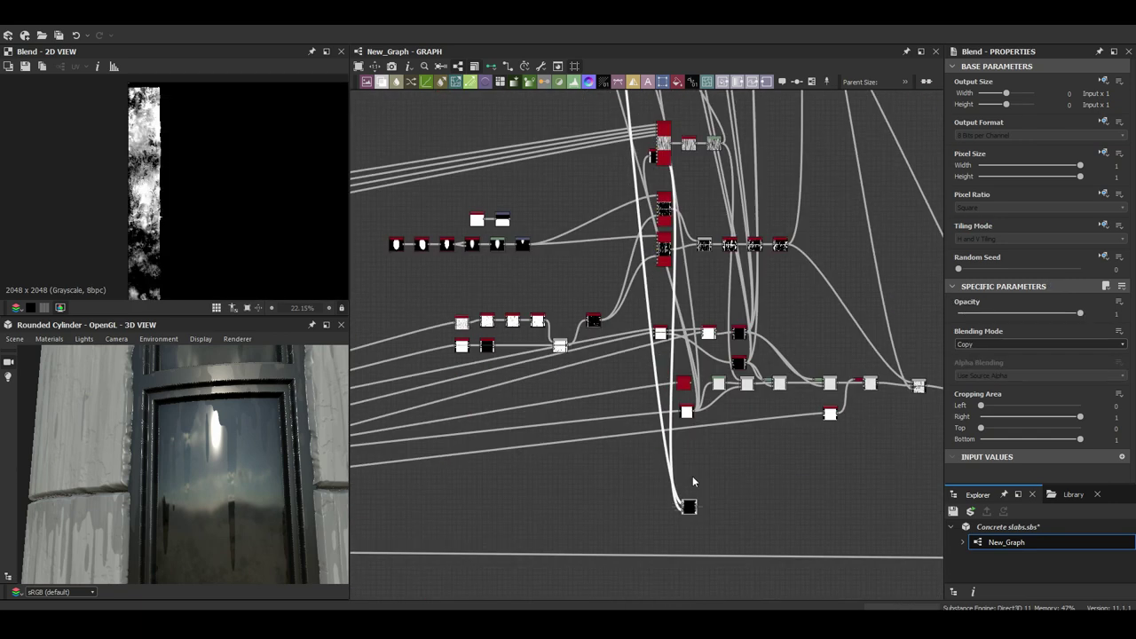
scroll(620, 325, "up", 4)
left_click_drag(738, 238, 642, 311)
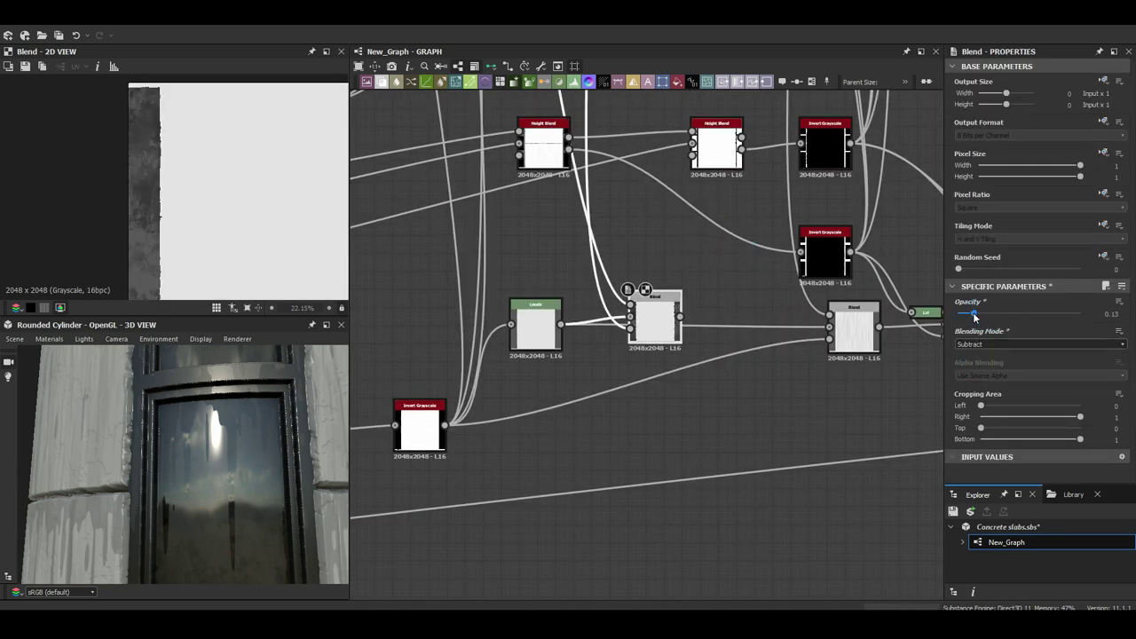
left_click_drag(322, 421, 293, 417)
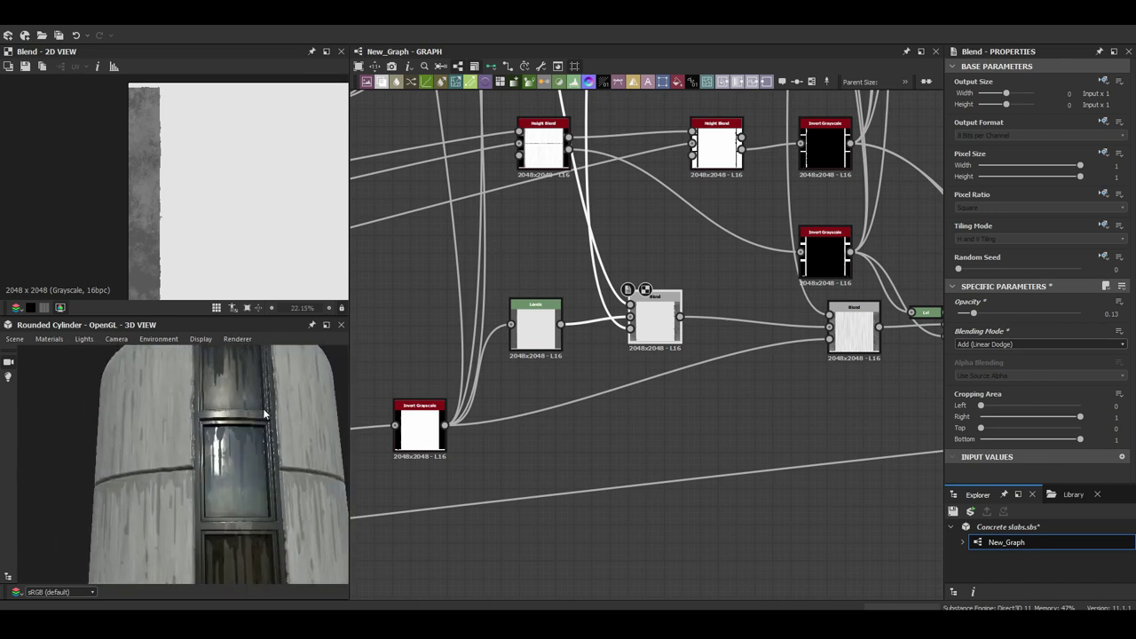
scroll(621, 355, "down", 3)
scroll(533, 355, "up", 3)
left_click(459, 355)
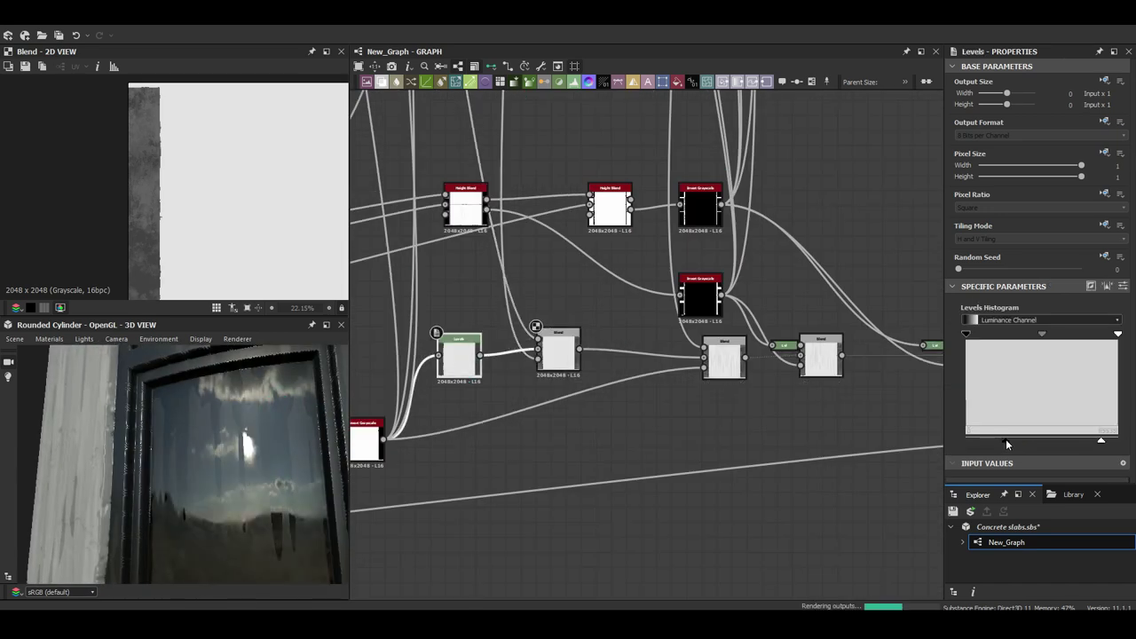
scroll(346, 406, "down", 3)
scroll(622, 355, "down", 5)
scroll(346, 406, "up", 2)
scroll(533, 355, "up", 3)
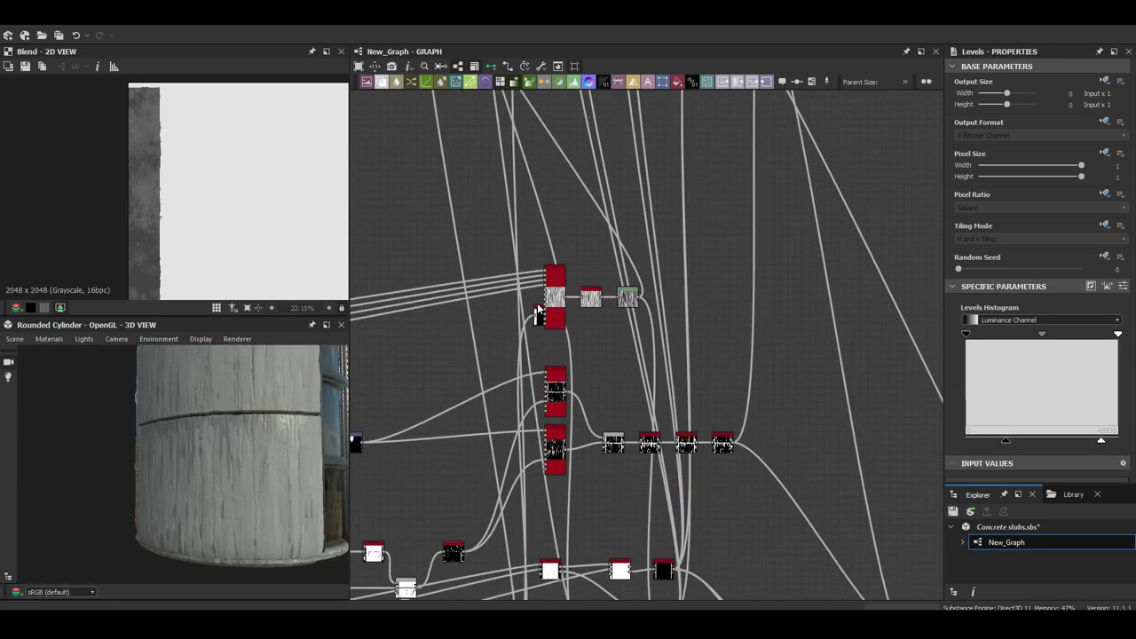
scroll(532, 355, "up", 2)
Step: Inspect the albedo chain's Blend nodes, including the one mixing in the grunge
left_click(695, 371)
scroll(695, 371, "down", 4)
scroll(695, 371, "up", 6)
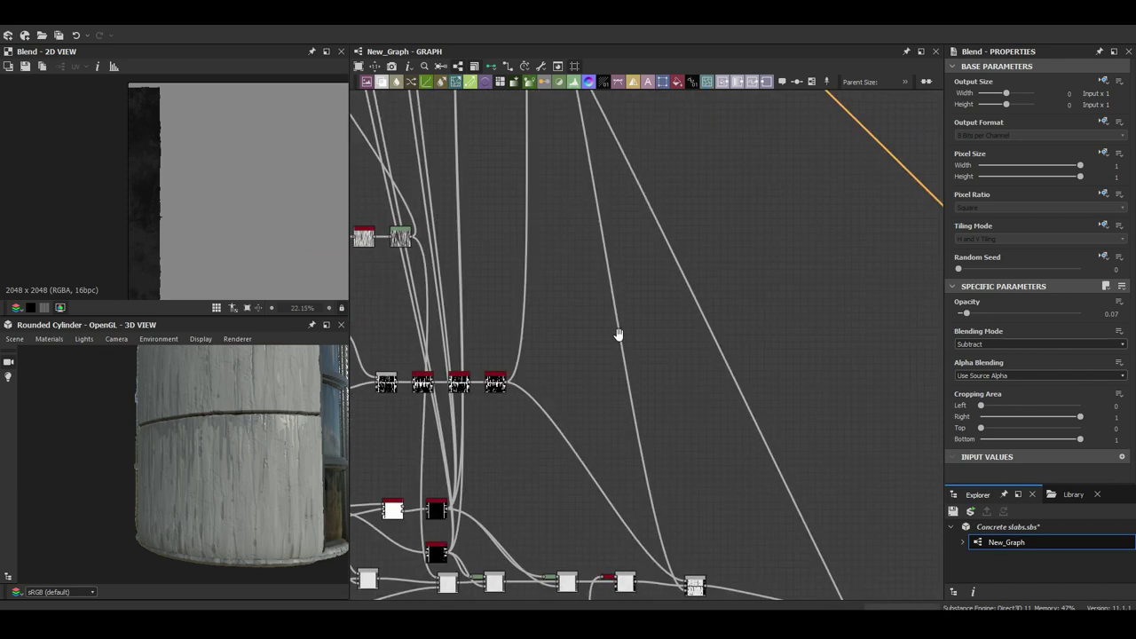
scroll(618, 334, "down", 3)
scroll(710, 338, "up", 4)
left_click(874, 331)
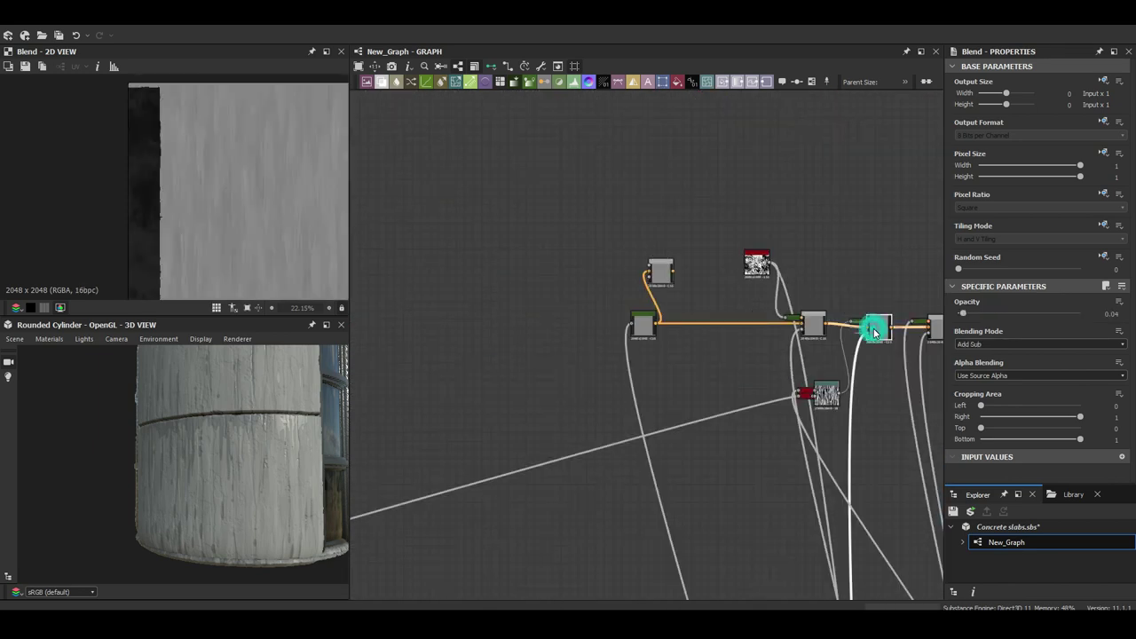
scroll(875, 331, "down", 4)
scroll(456, 464, "up", 3)
scroll(456, 464, "down", 4)
Step: Hook up the new Blend's inputs and set it to Subtract the grunge
middle_click_drag(456, 464, 827, 338)
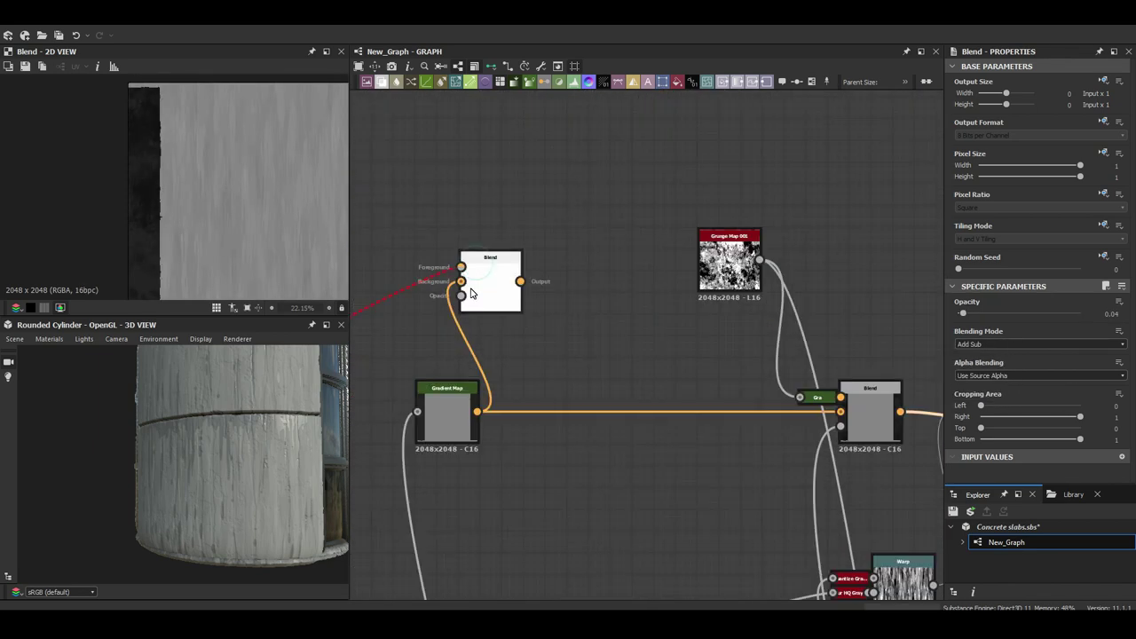
left_click(423, 417)
left_click(971, 369)
scroll(199, 436, "up", 5)
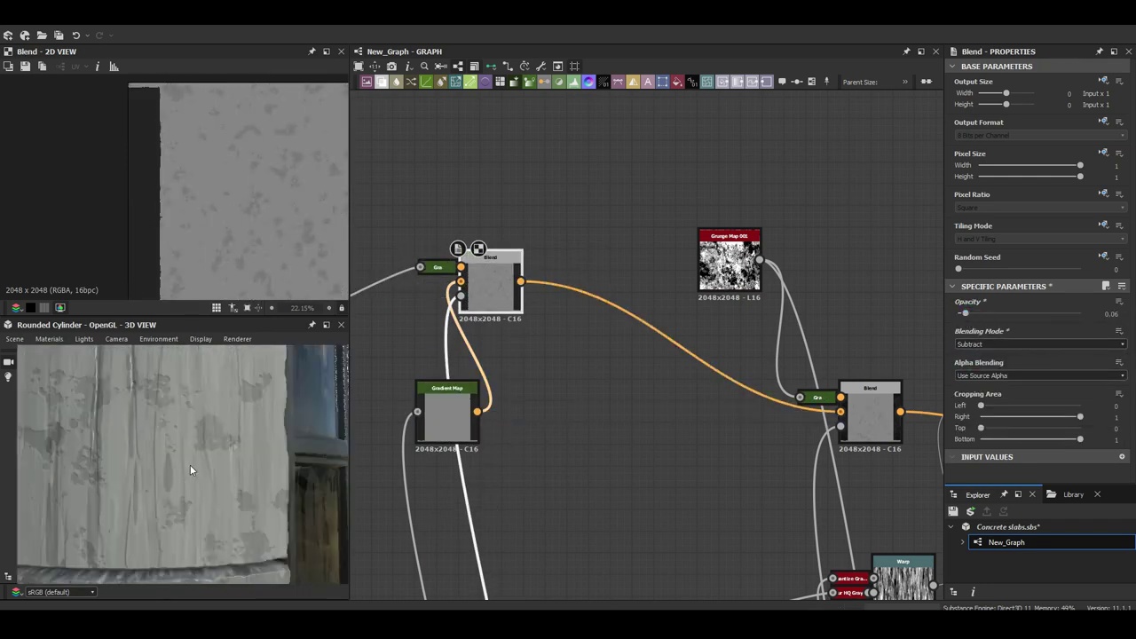
scroll(199, 436, "down", 5)
scroll(257, 438, "up", 5)
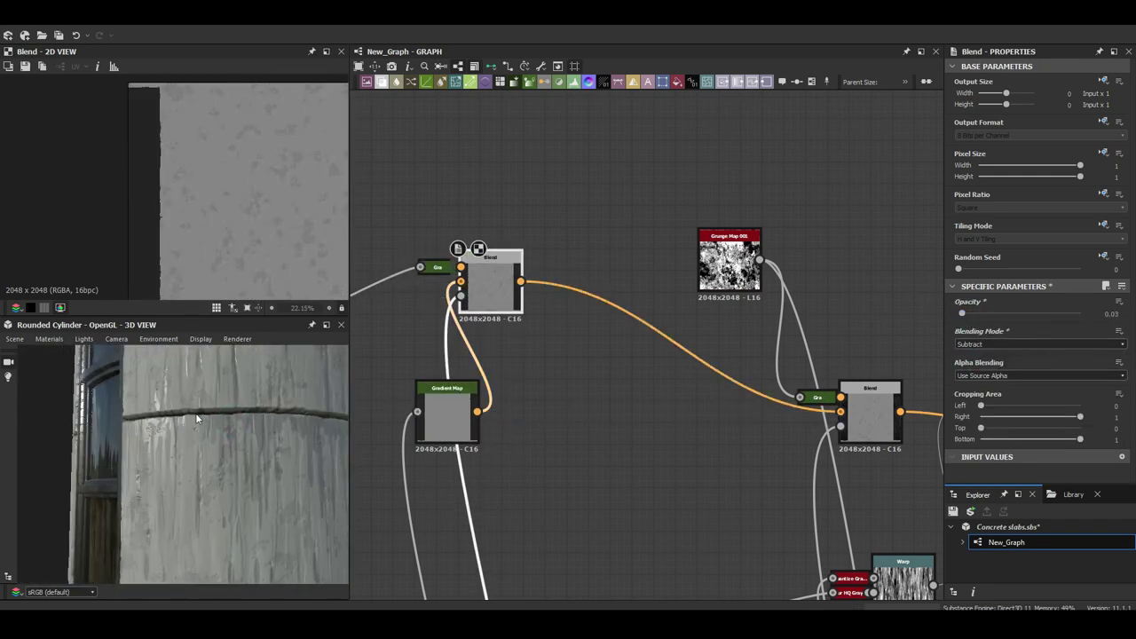
scroll(257, 438, "up", 2)
scroll(493, 286, "down", 1)
Step: Wrap two node groups in frames titled Albedo and Roughness
key("ctrl+f")
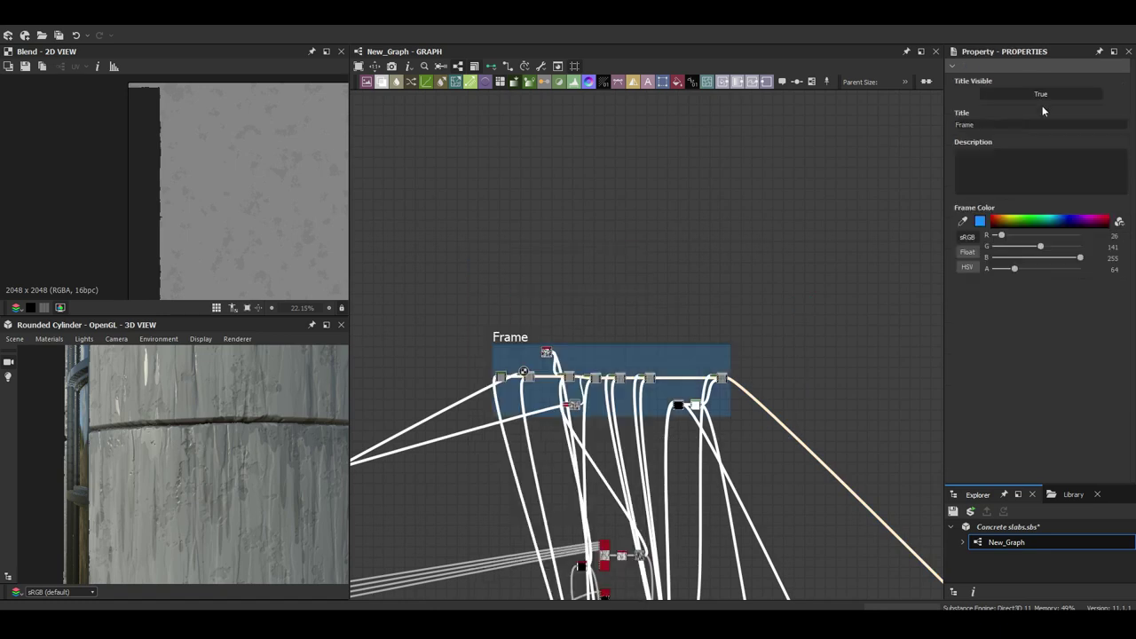
double_click(965, 124)
type("Albedo")
key("Return")
key("ctrl+f")
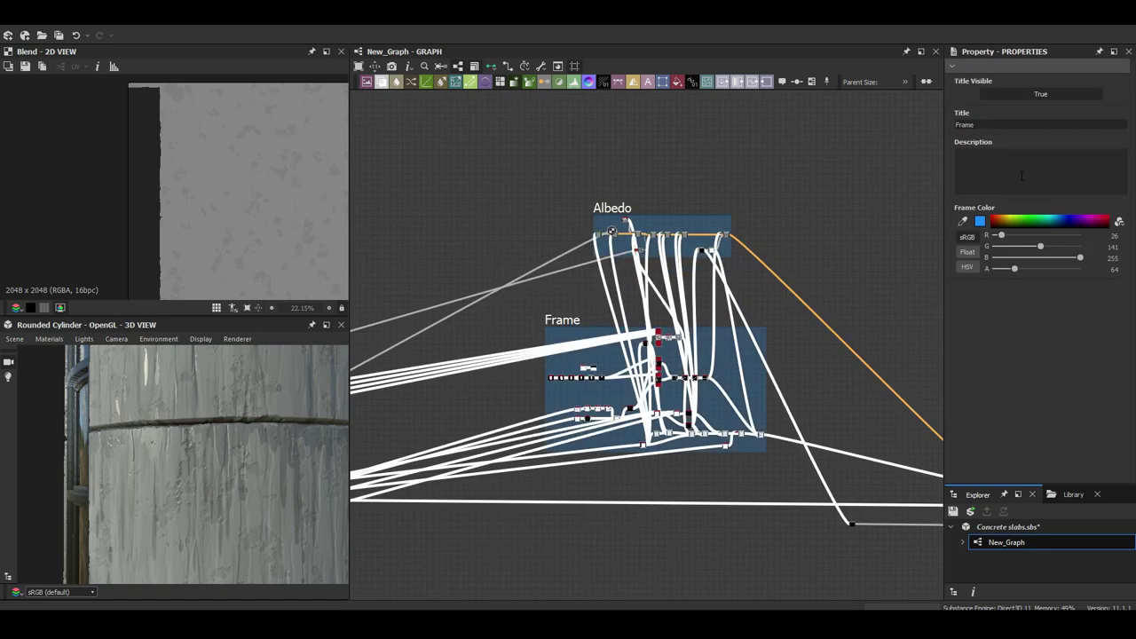
double_click(965, 124)
type("Roughness")
key("Return")
Step: Link another output into a Blend set to Add (Linear Dodge)
left_click_drag(643, 417, 660, 359)
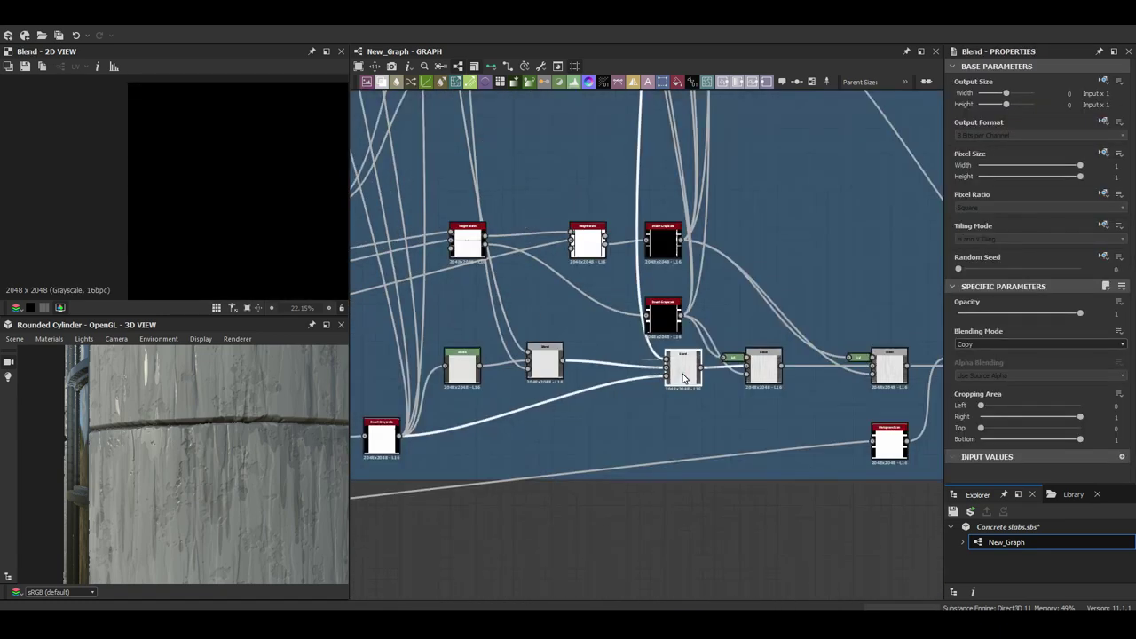
left_click(1038, 344)
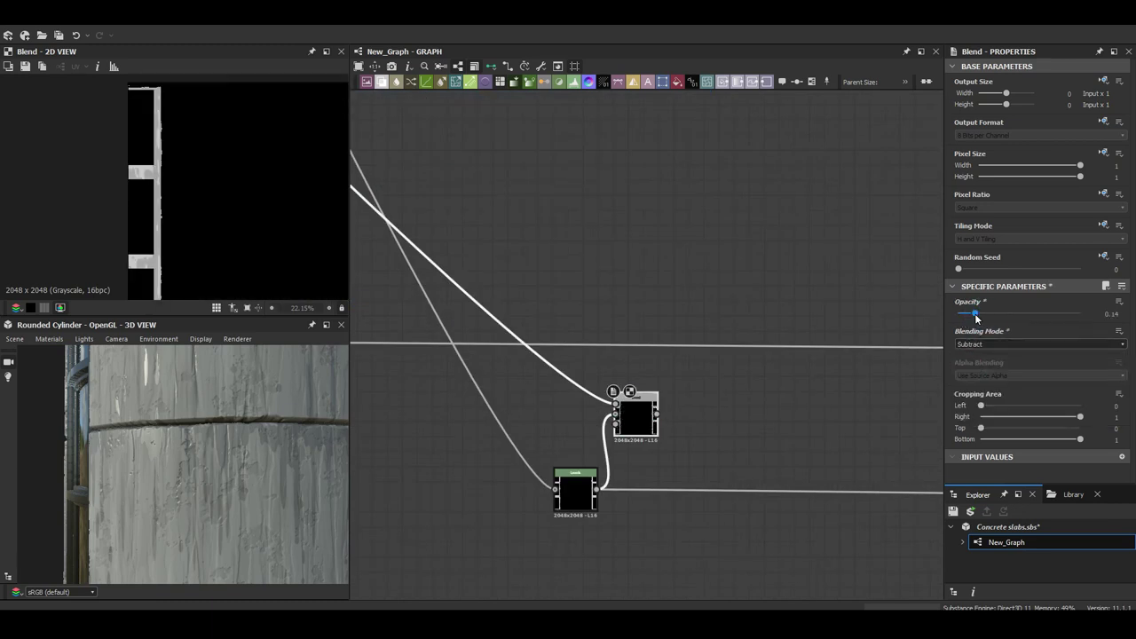
scroll(575, 432, "up", 5)
left_click(968, 362)
scroll(704, 195, "down", 5)
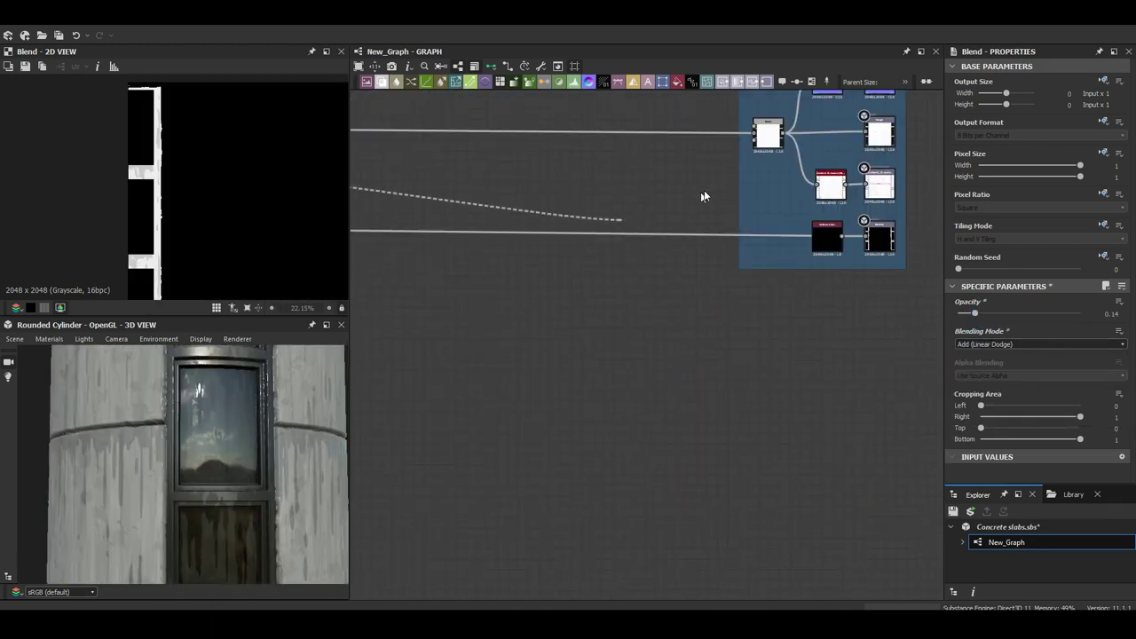
left_click_drag(219, 447, 251, 420)
scroll(515, 202, "down", 3)
Step: Frame the concrete slab node cluster and title it Concrete slabs
middle_click_drag(515, 201, 568, 497)
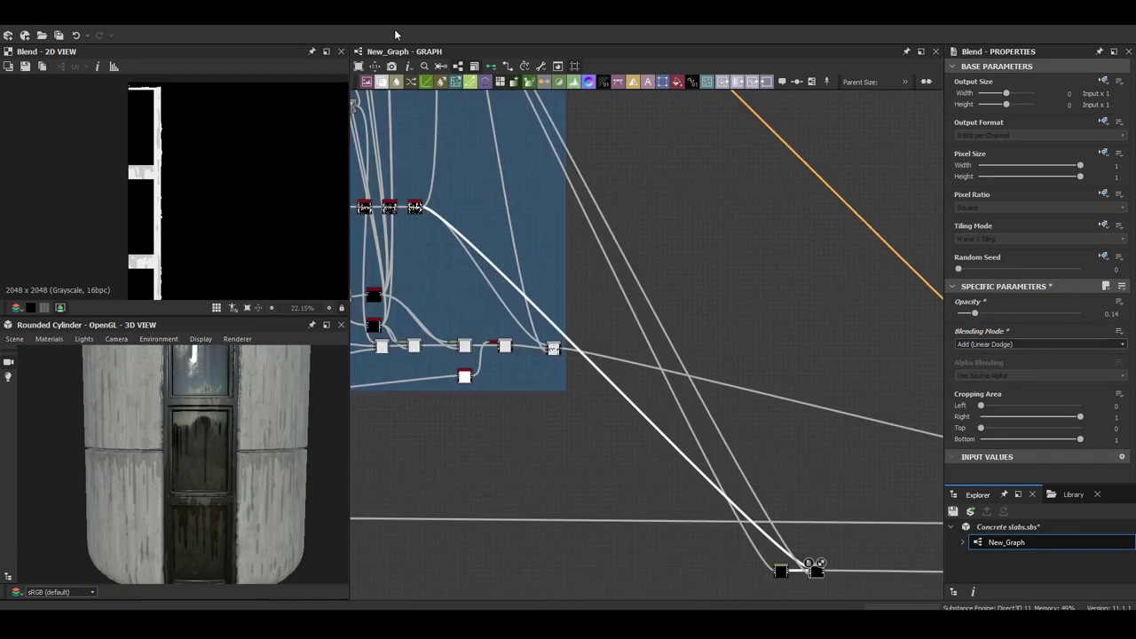
left_click(603, 519)
scroll(932, 127, "down", 5)
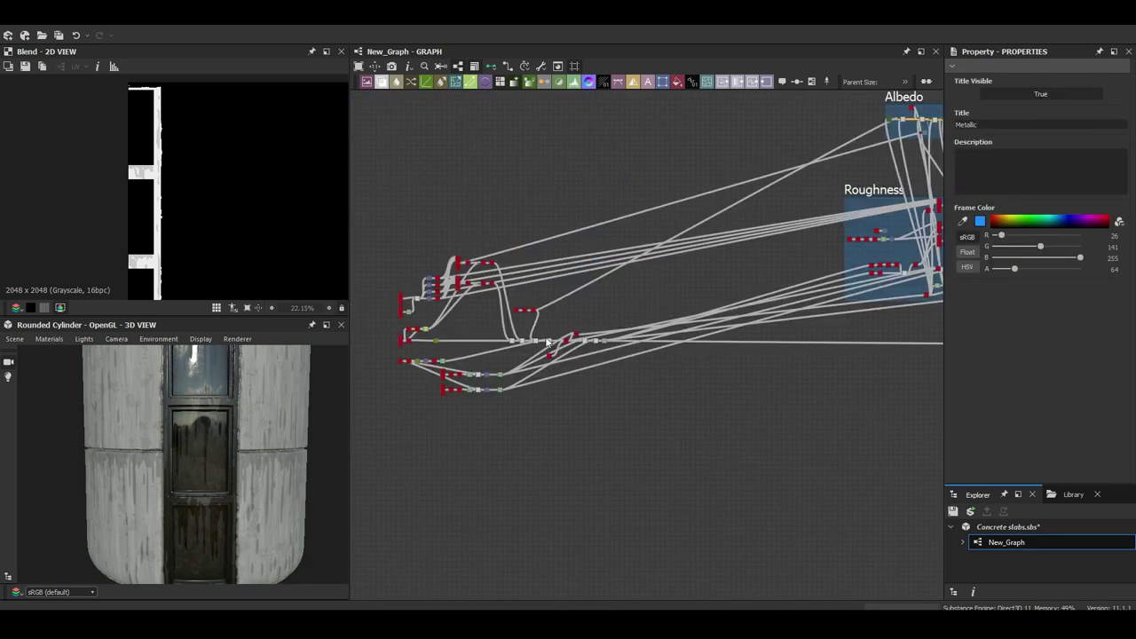
scroll(760, 322, "up", 4)
middle_click_drag(759, 321, 884, 324)
right_click(600, 418)
left_click(639, 266)
left_click(941, 128)
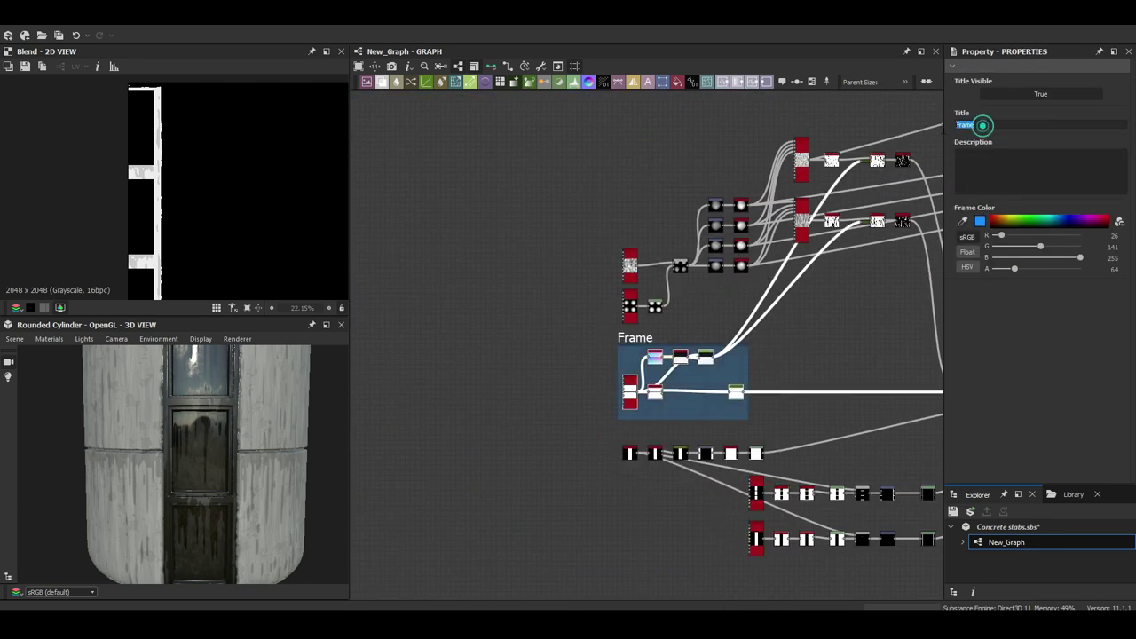
type("Concrete slabs")
key("Return")
Step: Frame the lower window node cluster, title it Windows, and survey the framed graph
middle_click_drag(855, 243, 749, 138)
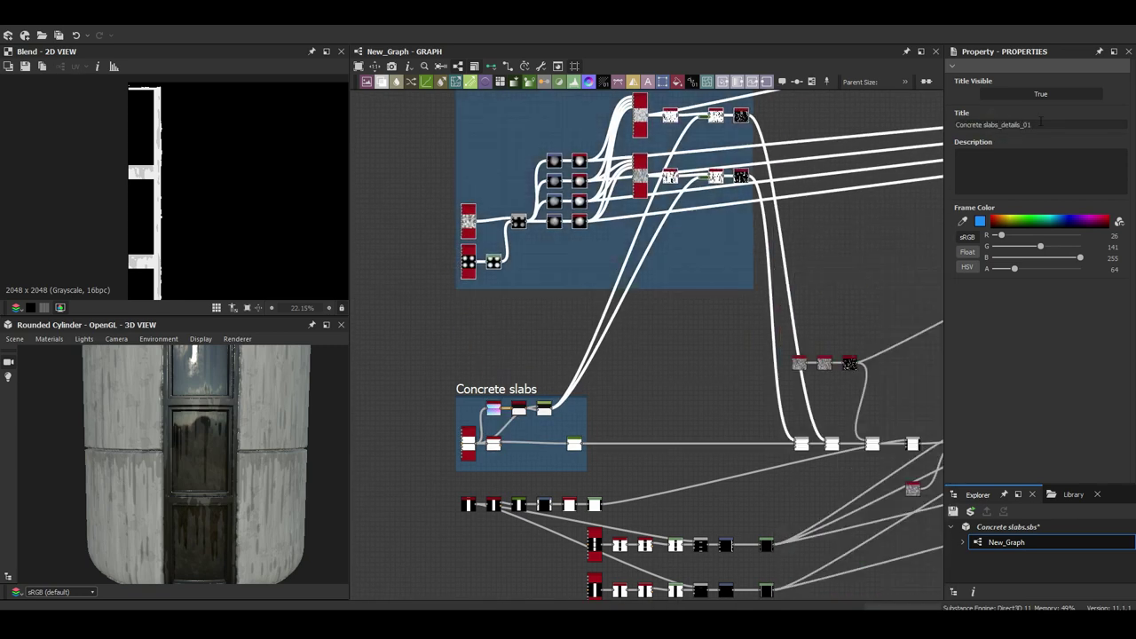
middle_click_drag(774, 297, 685, 164)
left_click_drag(355, 355, 781, 523)
key("ctrl+f")
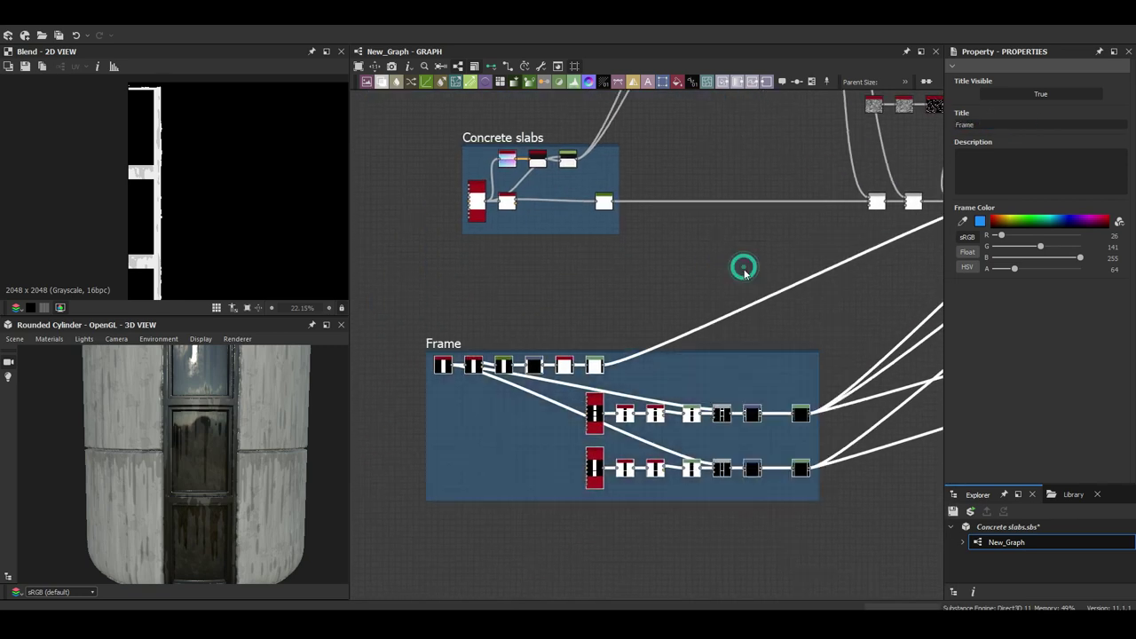
scroll(743, 266, "up", 2)
type("Windows")
key("Return")
scroll(584, 377, "up", 4)
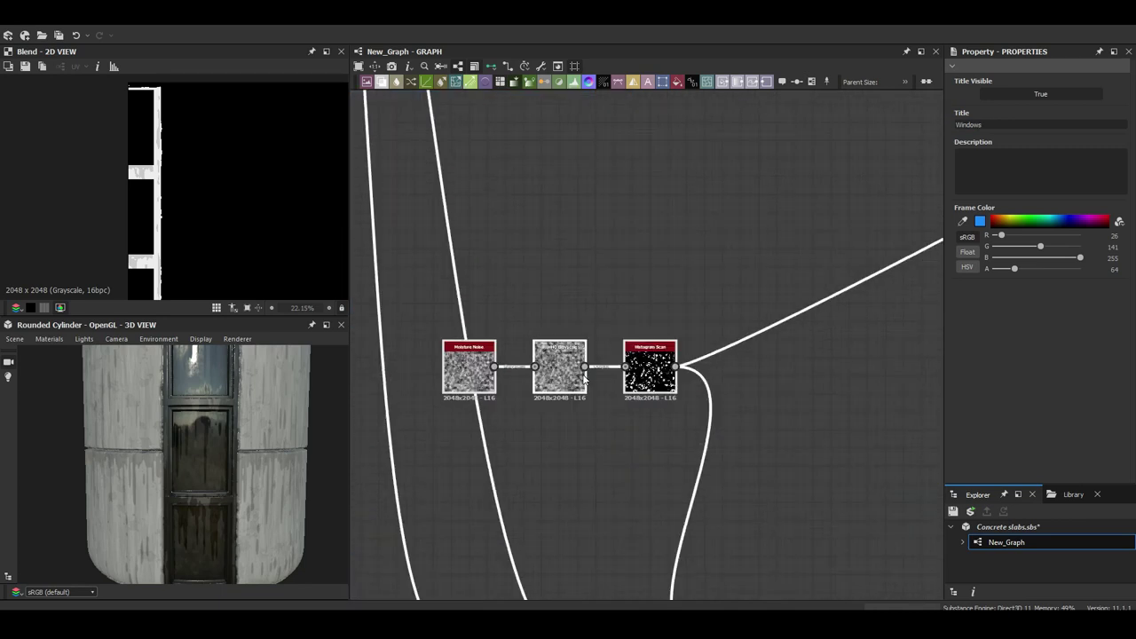
scroll(598, 271, "down", 5)
scroll(598, 272, "down", 2)
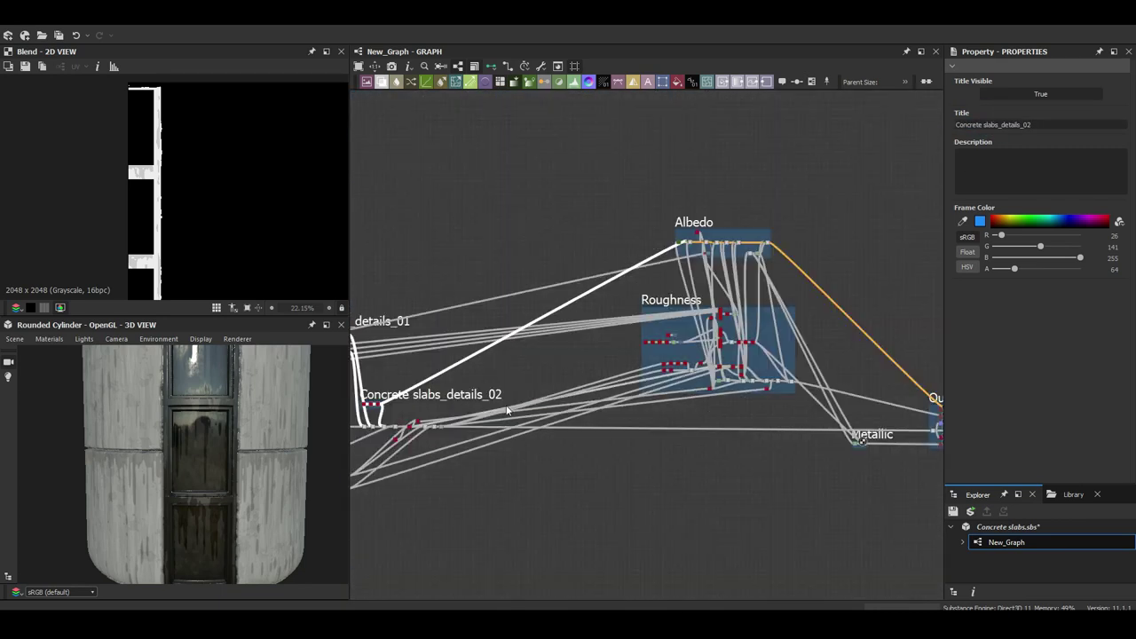
middle_click_drag(639, 246, 727, 177)
scroll(686, 393, "up", 2)
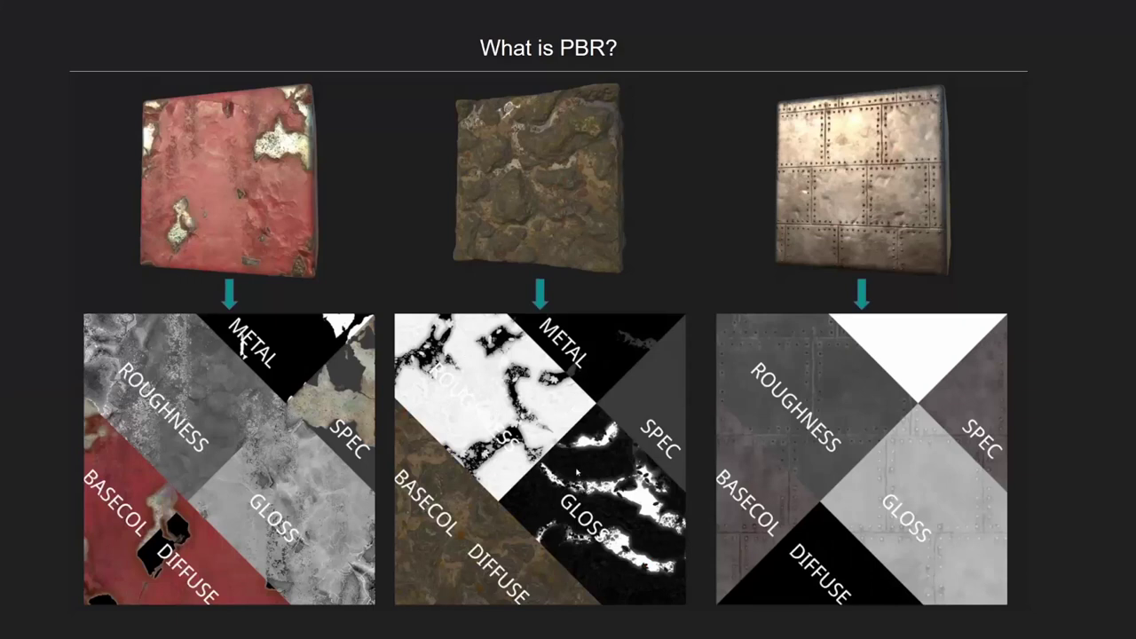
Step: Advance from the 'What is PBR?' slide to the Limitations of PBR slide
left_click(745, 462)
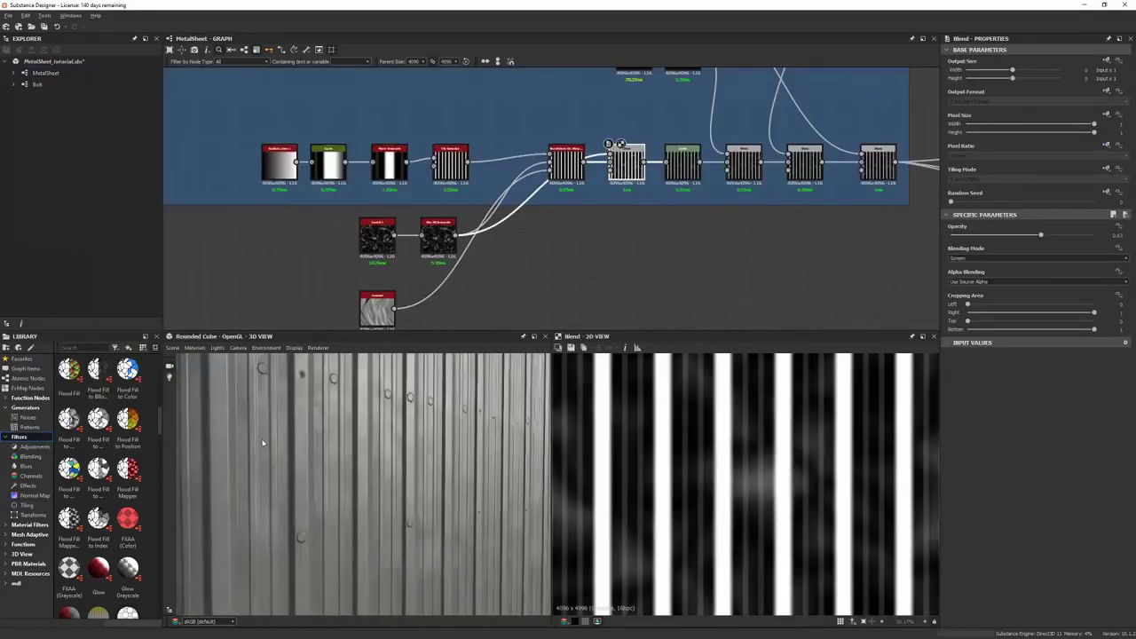
Step: Drag the Uniform Color picker to a deeper blue for the corrugated metal sheet
scroll(377, 479, "down", 3)
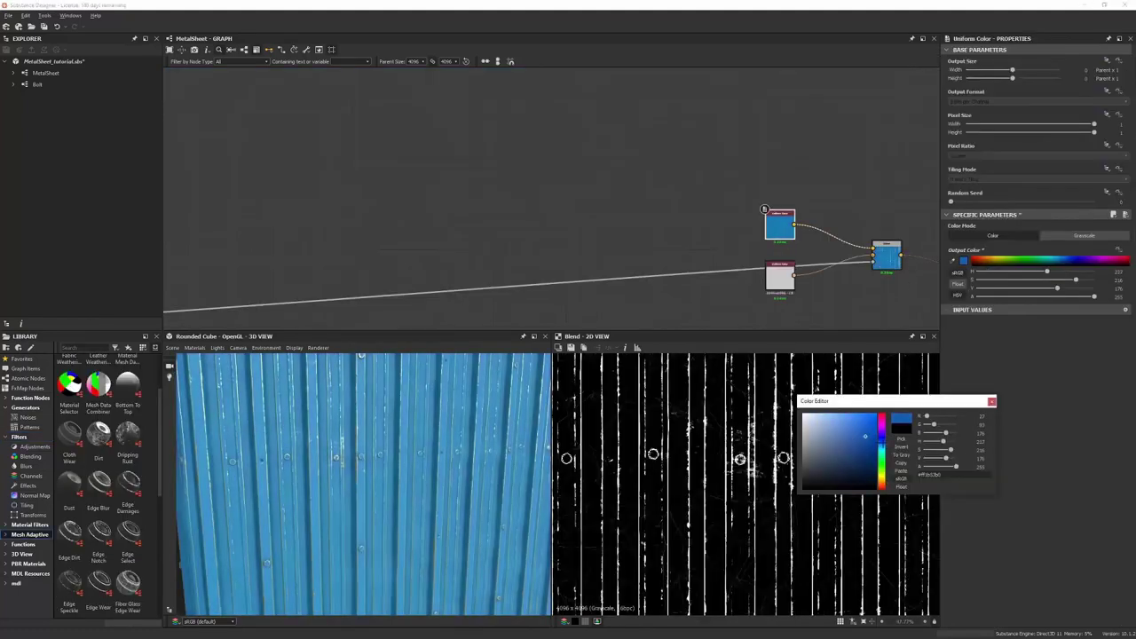
left_click_drag(865, 436, 870, 448)
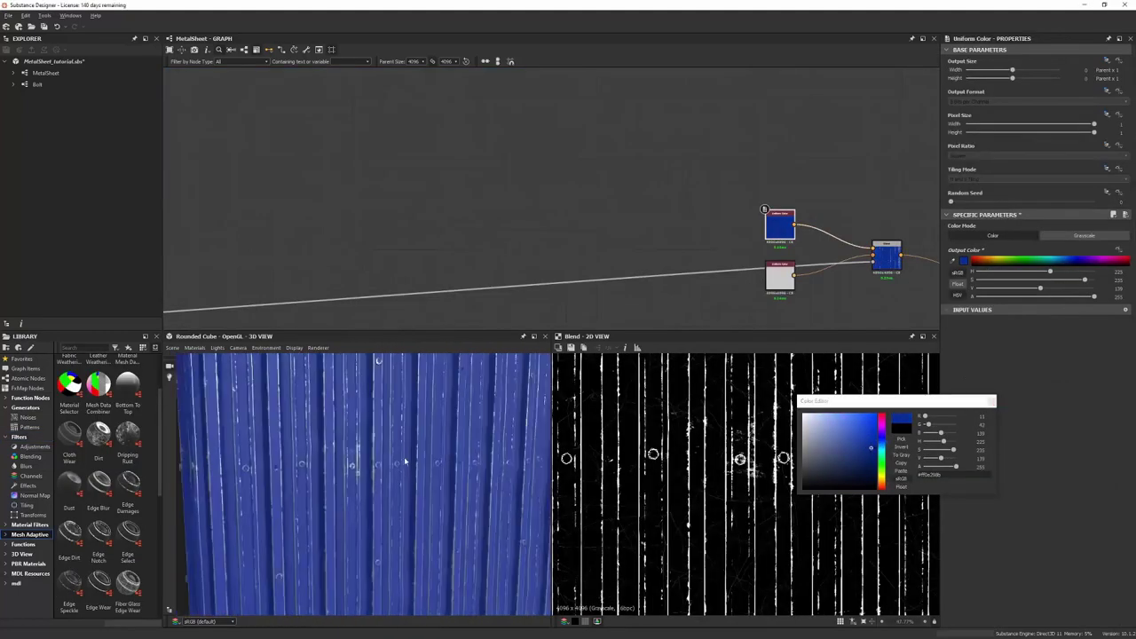